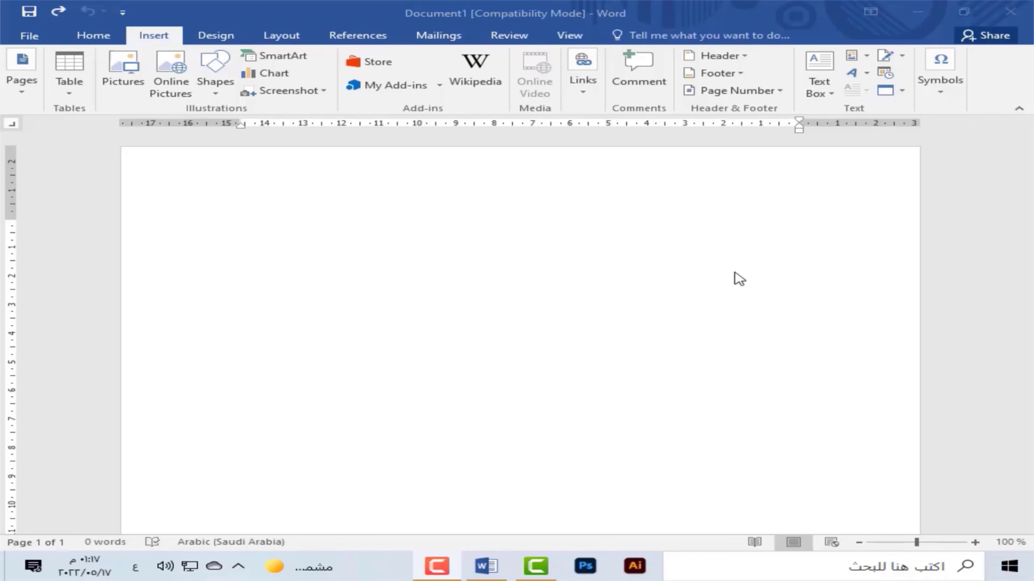
# - Open the Insert tab's Table size grid in the blank document
pyautogui.click(791, 236)
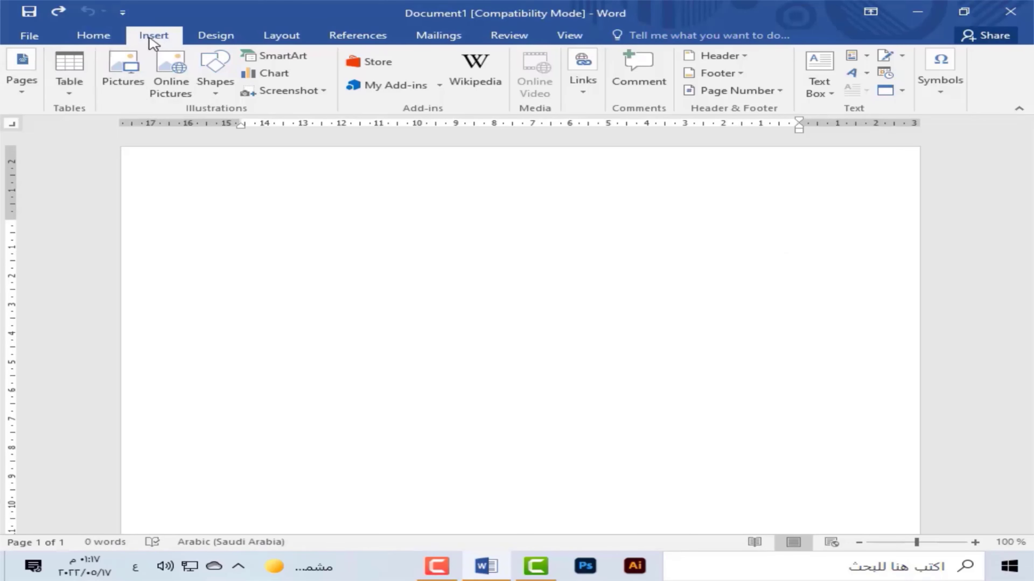
pyautogui.click(98, 130)
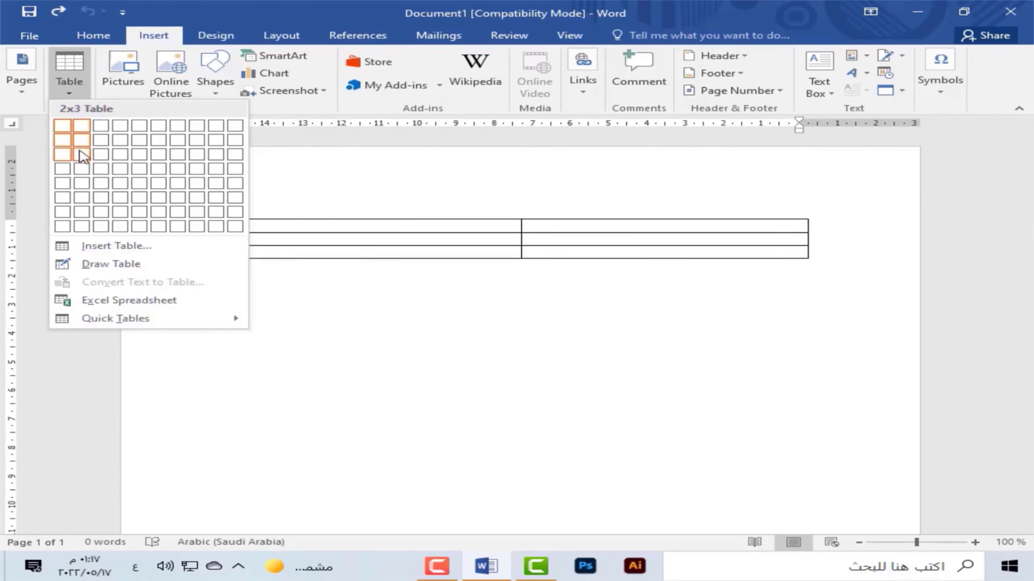
# - Insert a two-column, three-row table at the top of the page and place the cursor below it
pyautogui.click(99, 185)
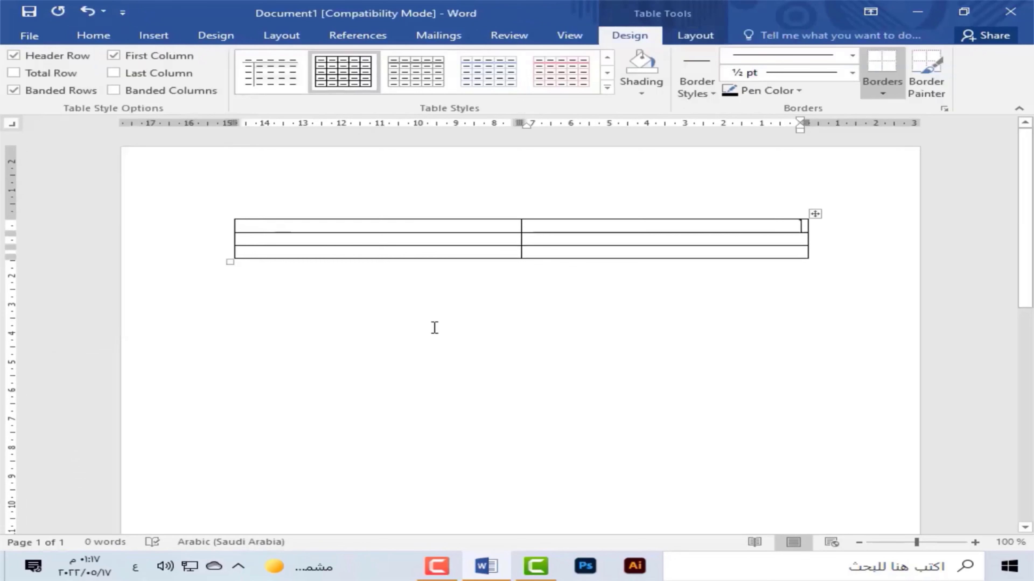
pyautogui.click(93, 35)
pyautogui.click(153, 35)
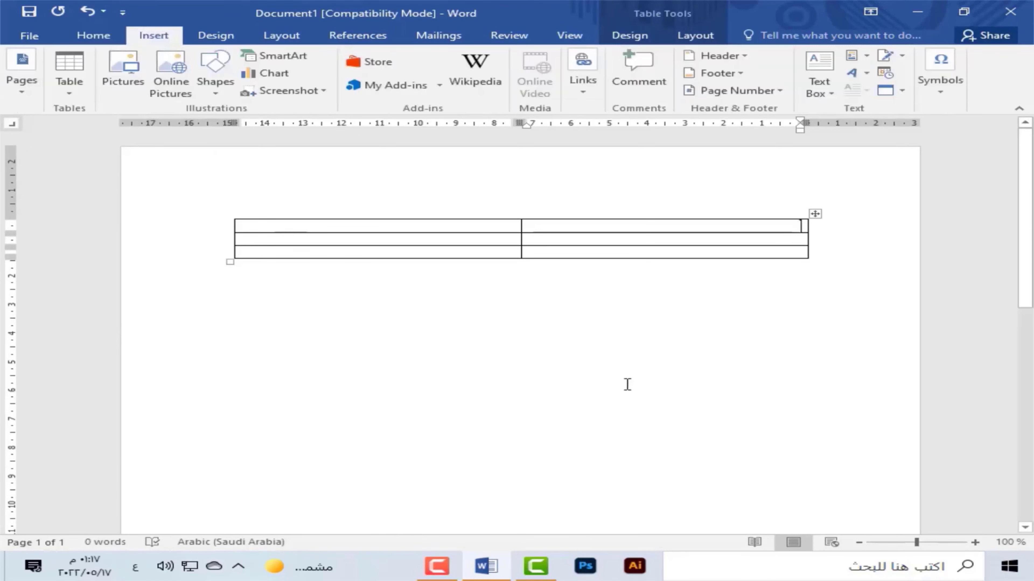
pyautogui.click(758, 331)
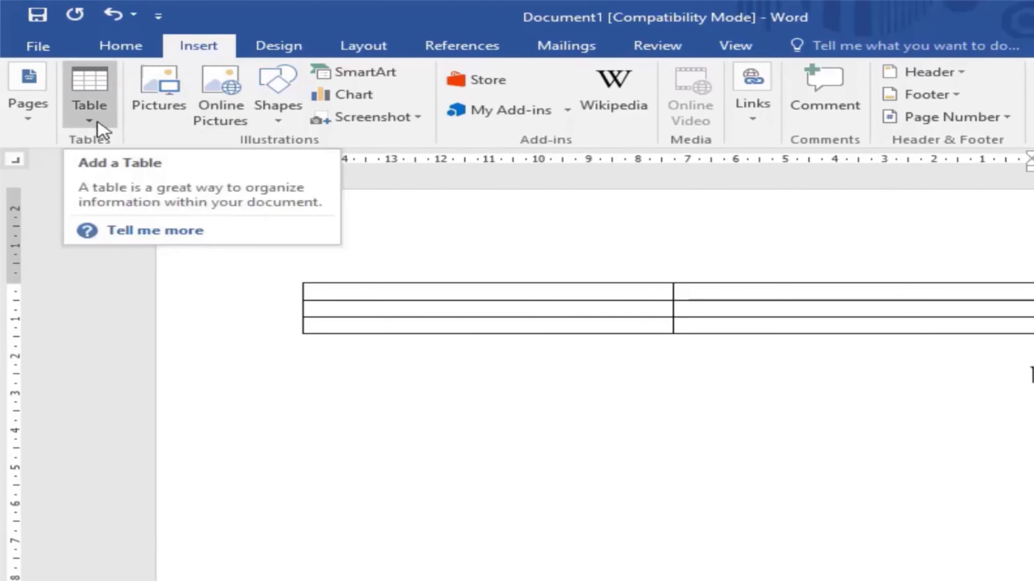
# - Insert a second table of 2 columns by 2 rows below the first through Insert Table
pyautogui.click(89, 120)
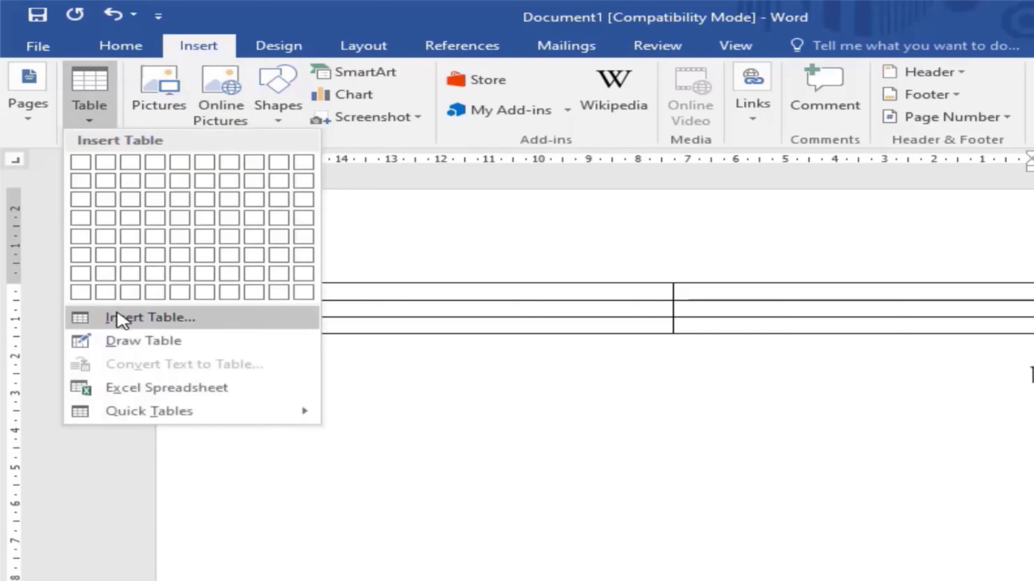
pyautogui.click(128, 322)
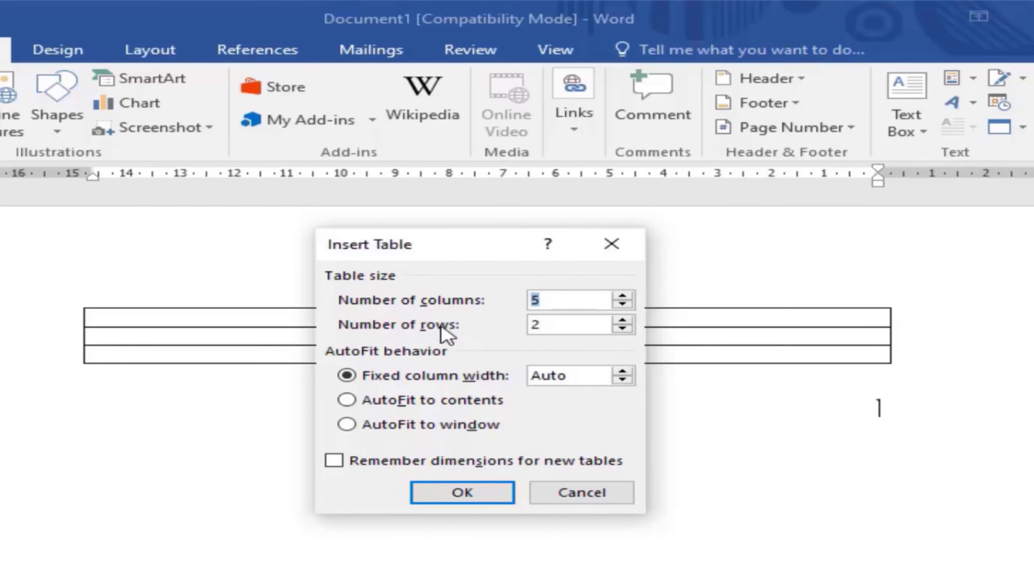
pyautogui.click(622, 305)
pyautogui.doubleClick(622, 305)
pyautogui.click(461, 494)
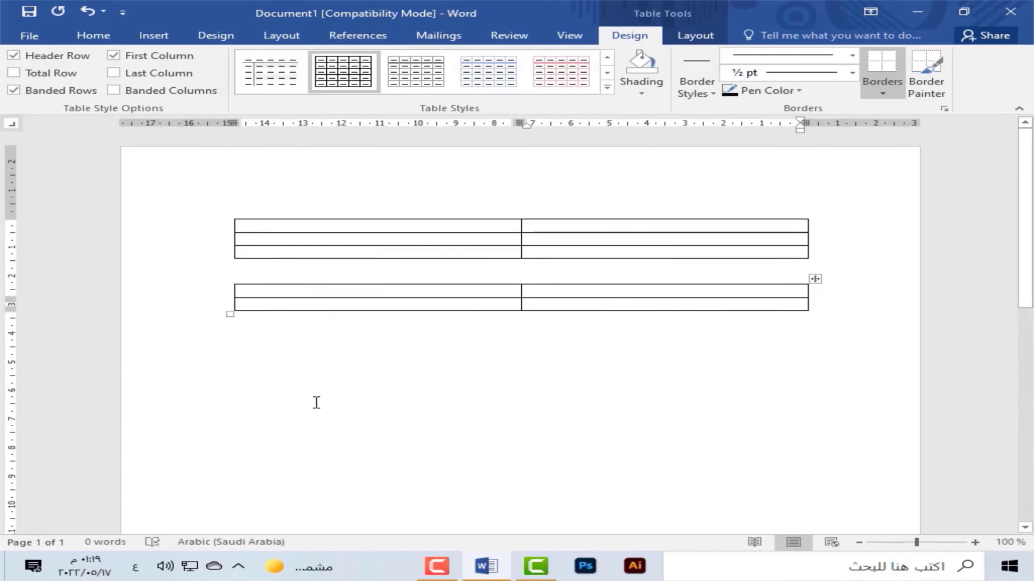
# - Heighten the first row, then type headers اسم الطالب and الكورس with a student name and مايكروسوفت وورد below
pyautogui.moveTo(614, 298); pyautogui.dragTo(618, 326)
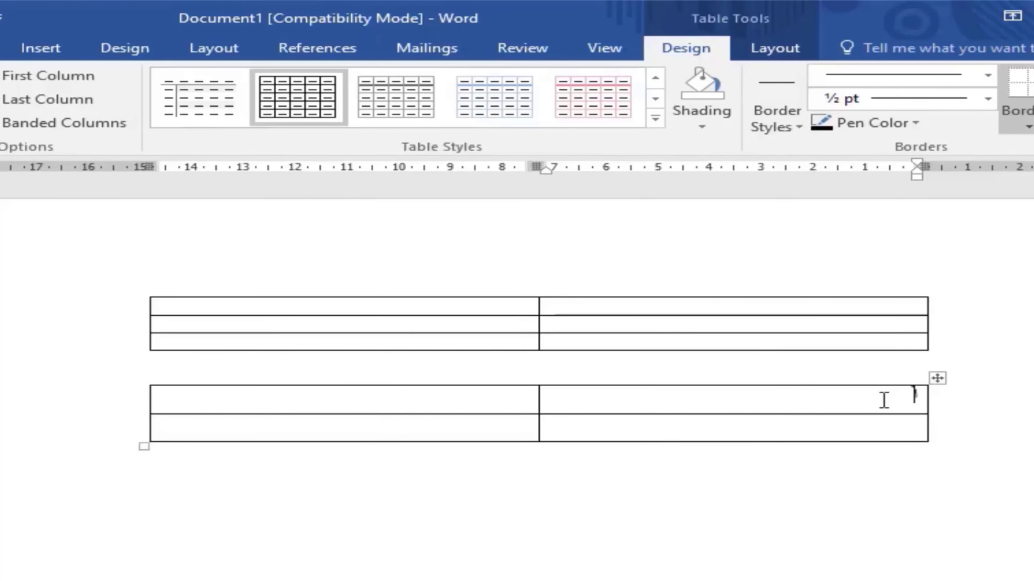
pyautogui.write('اسم الطالب')
pyautogui.click(725, 429)
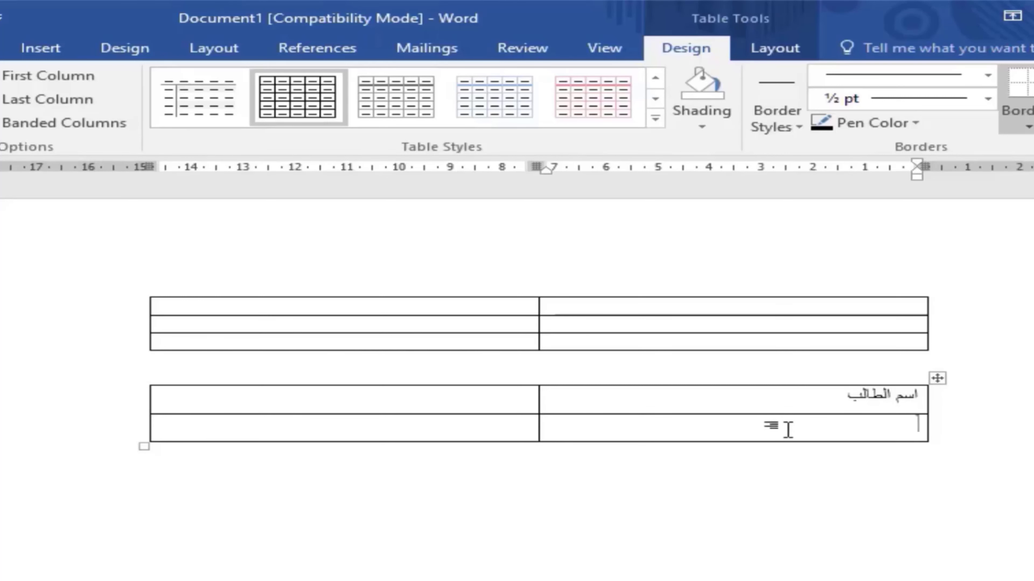
pyautogui.write('على')
pyautogui.click(493, 407)
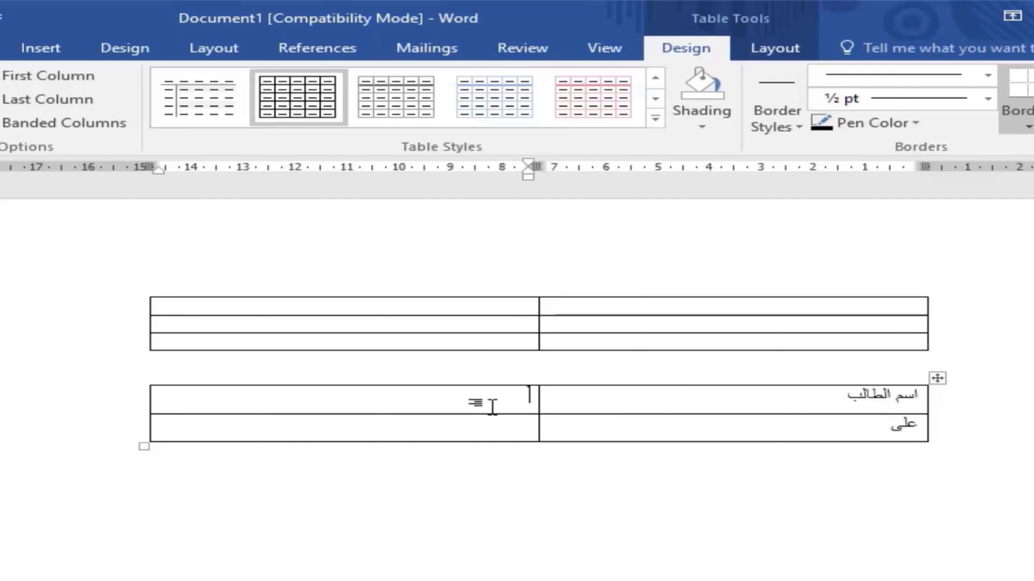
pyautogui.write('الكورس')
pyautogui.click(399, 424)
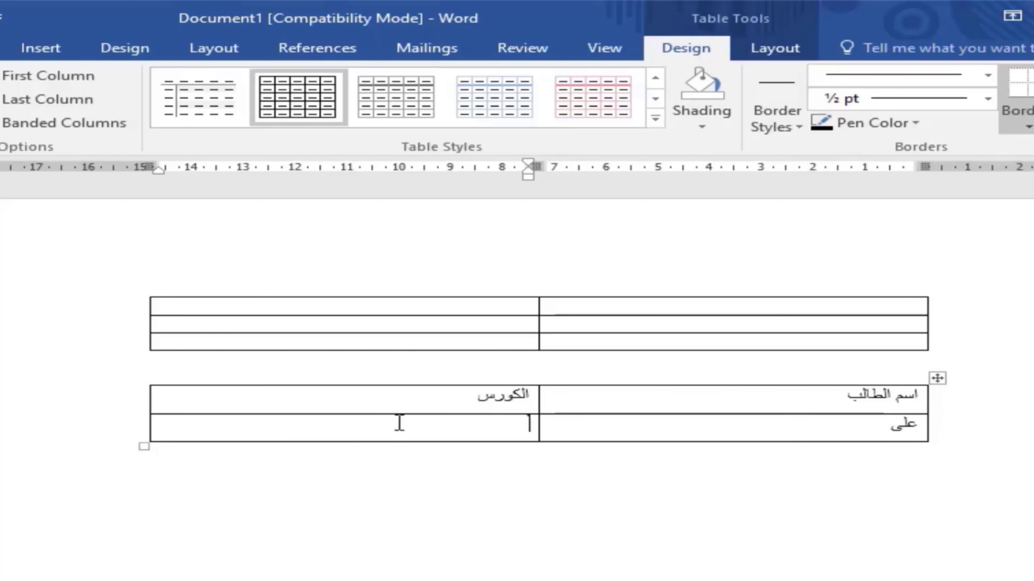
pyautogui.write('مايكروسوفت وورد')
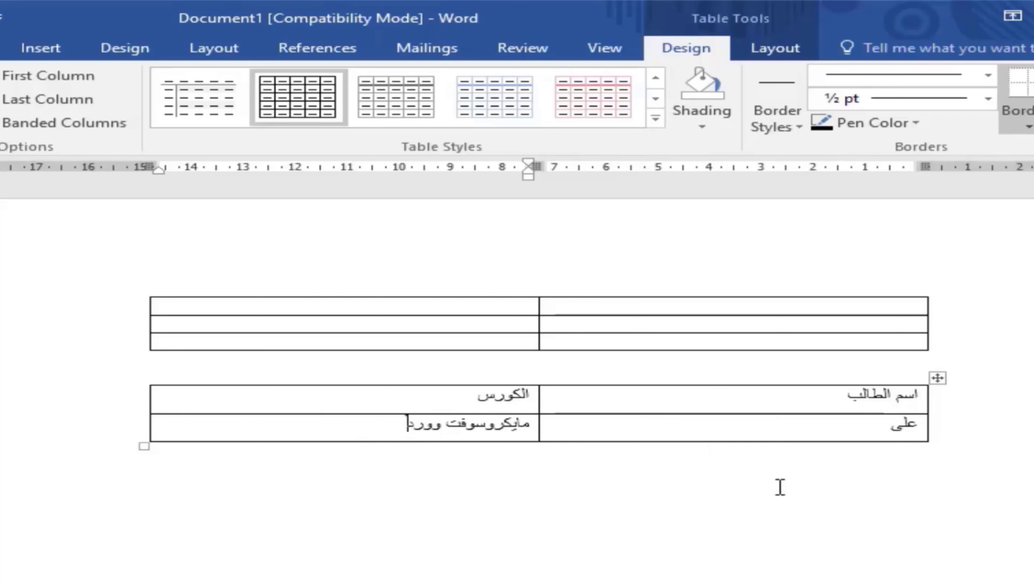
pyautogui.tripleClick(847, 393)
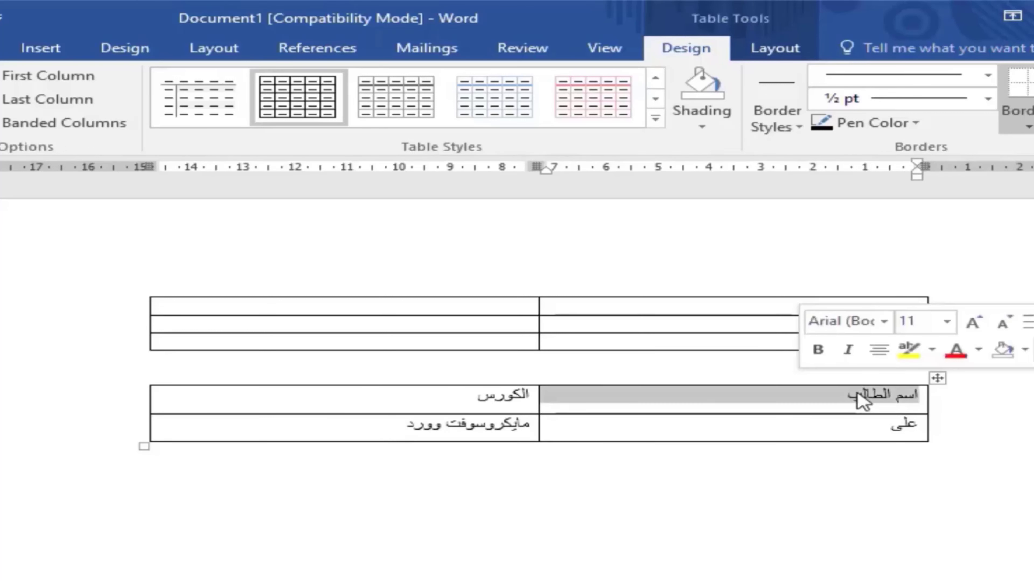
pyautogui.click(846, 395)
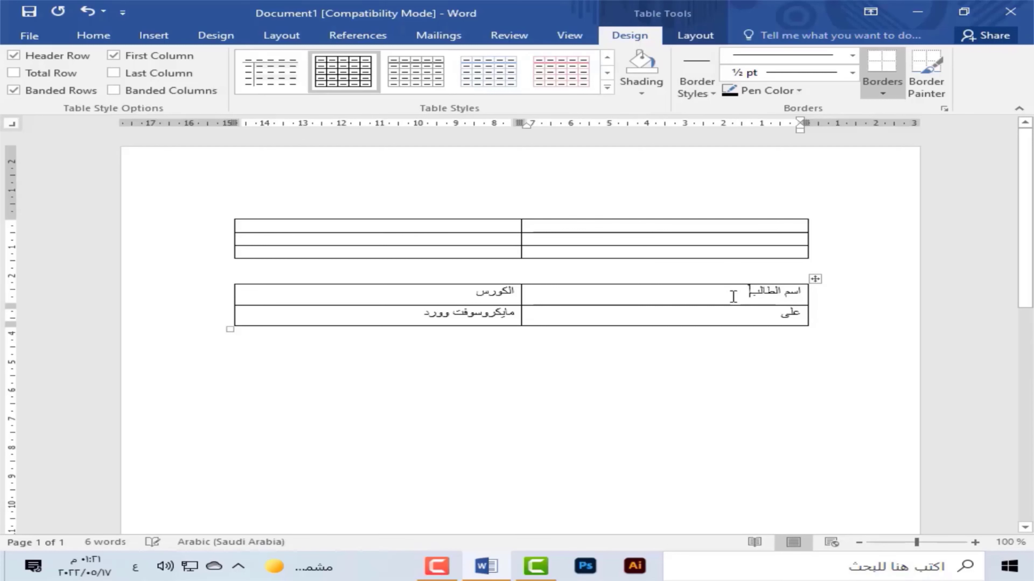
pyautogui.tripleClick(732, 296)
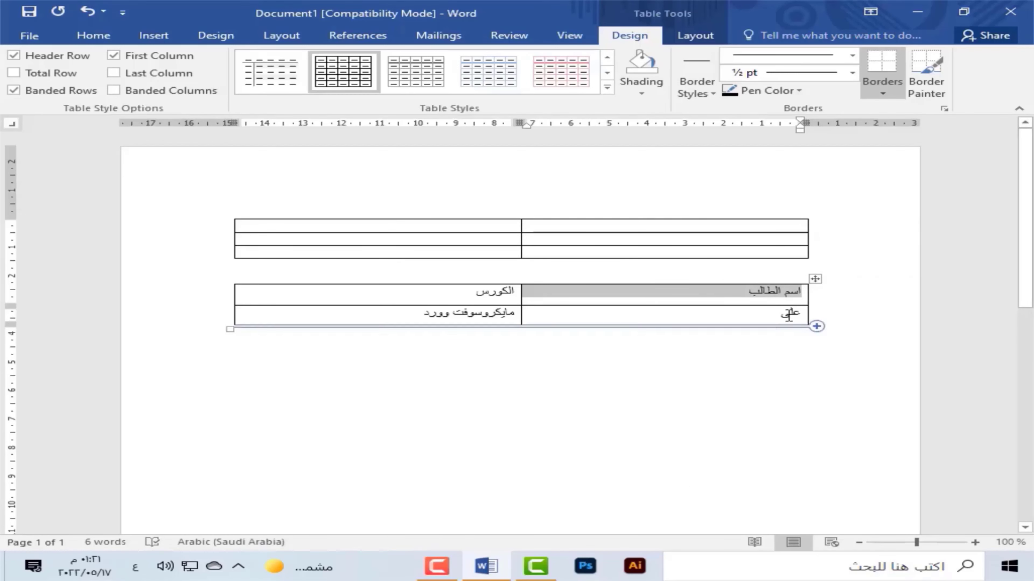
pyautogui.click(723, 295)
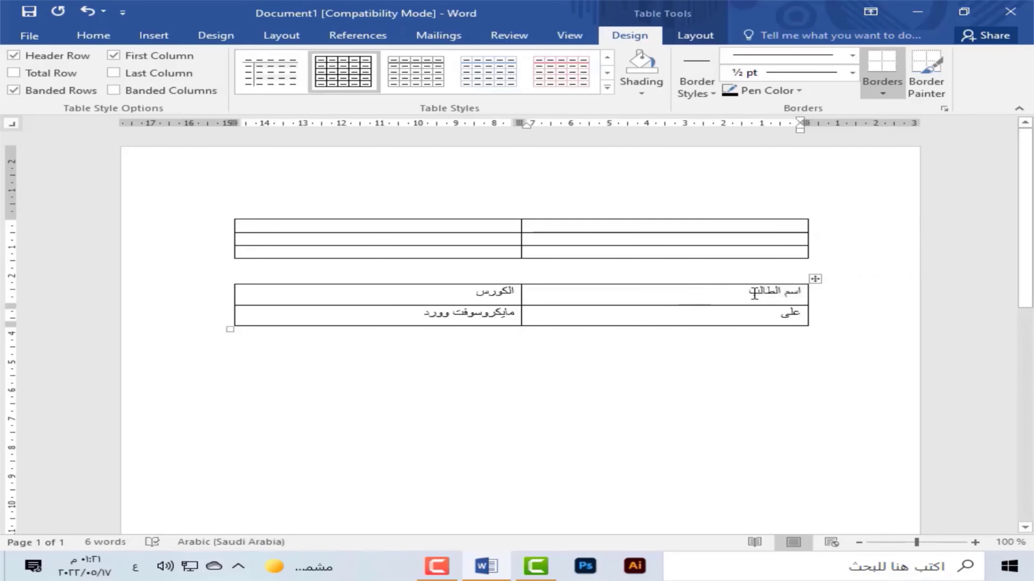
pyautogui.moveTo(801, 292)
pyautogui.mouseDown()
pyautogui.moveTo(738, 295)
pyautogui.moveTo(804, 292)
pyautogui.mouseUp()
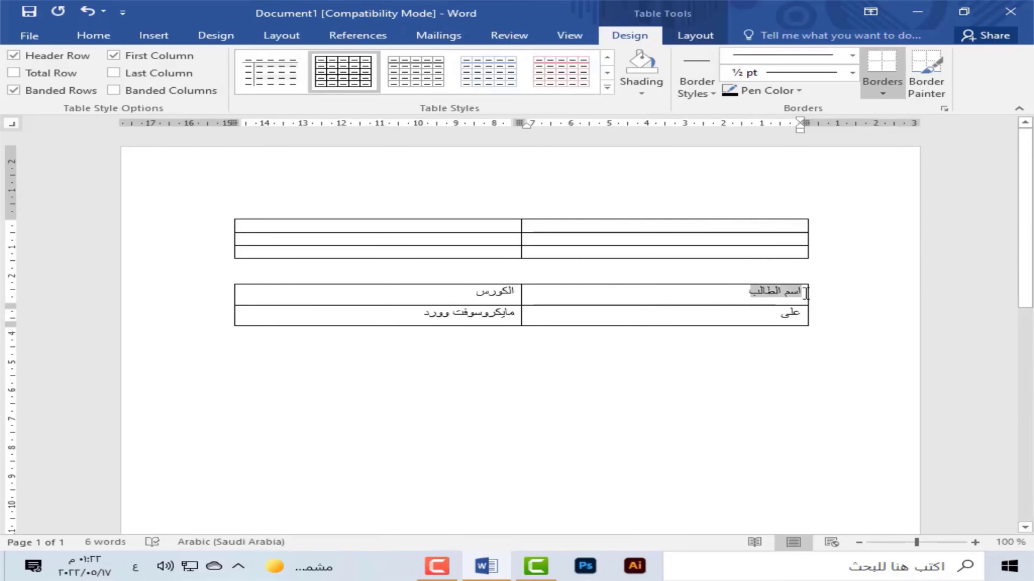
pyautogui.click(801, 302)
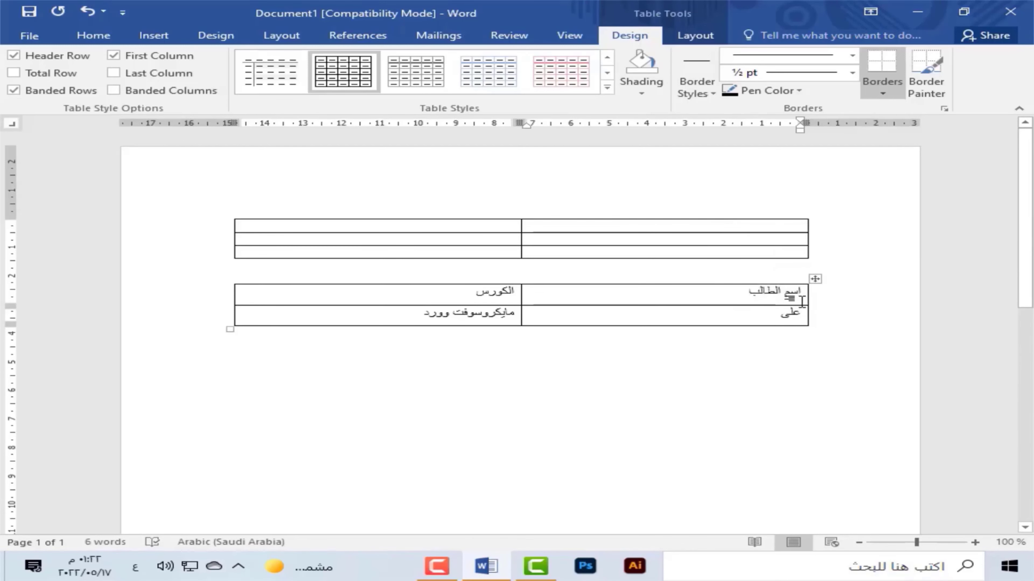
pyautogui.doubleClick(762, 291)
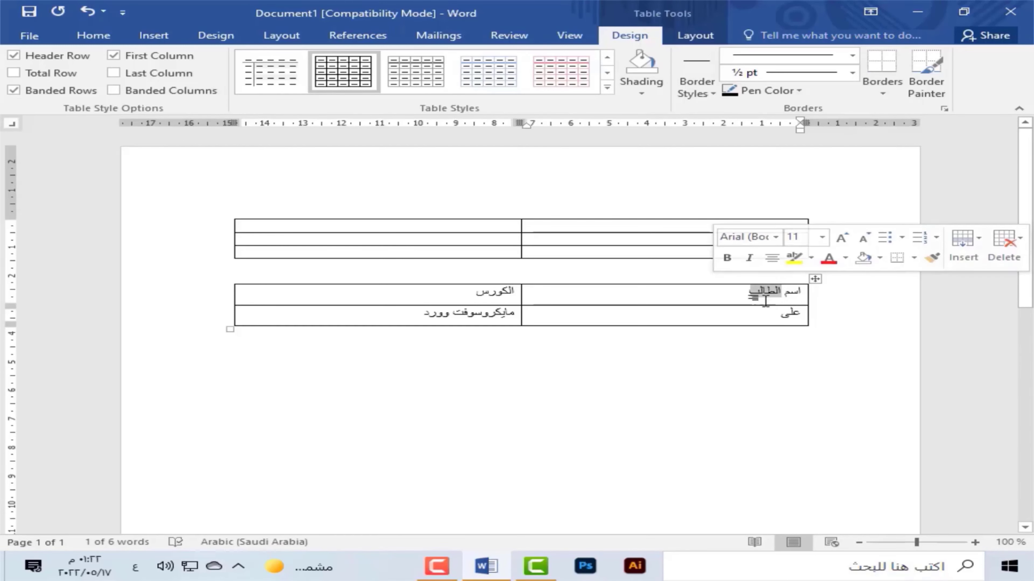
pyautogui.click(738, 289)
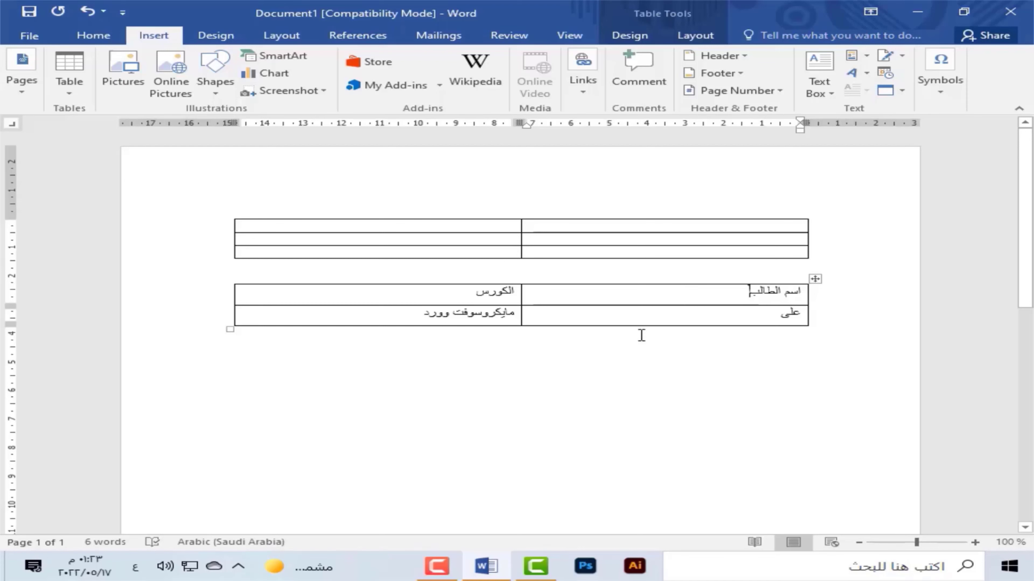
# - Try Table Layout's Select Cell and Select Column, ending with the lower table's header row selected
pyautogui.click(717, 39)
pyautogui.click(39, 55)
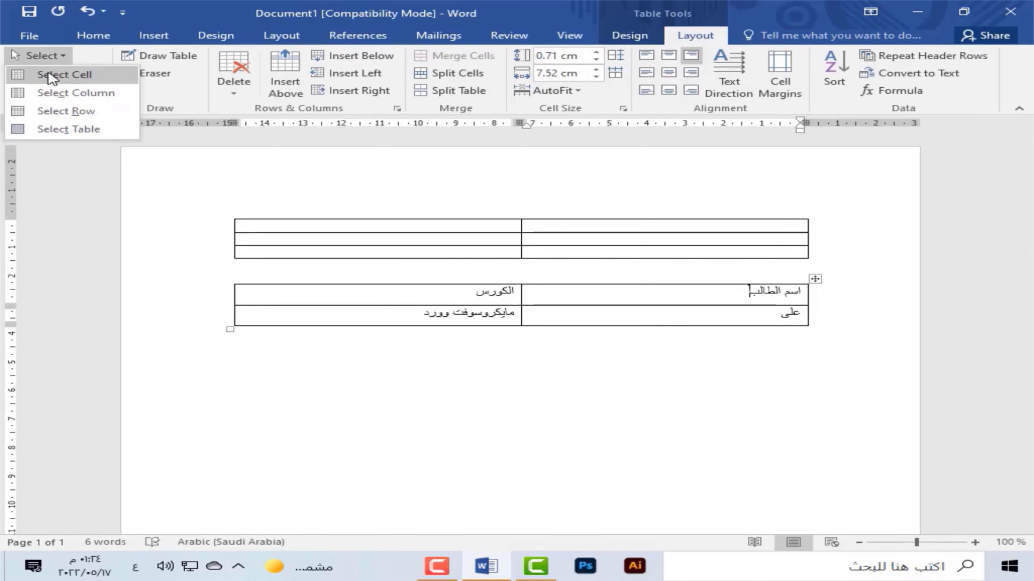
pyautogui.click(67, 74)
pyautogui.click(697, 298)
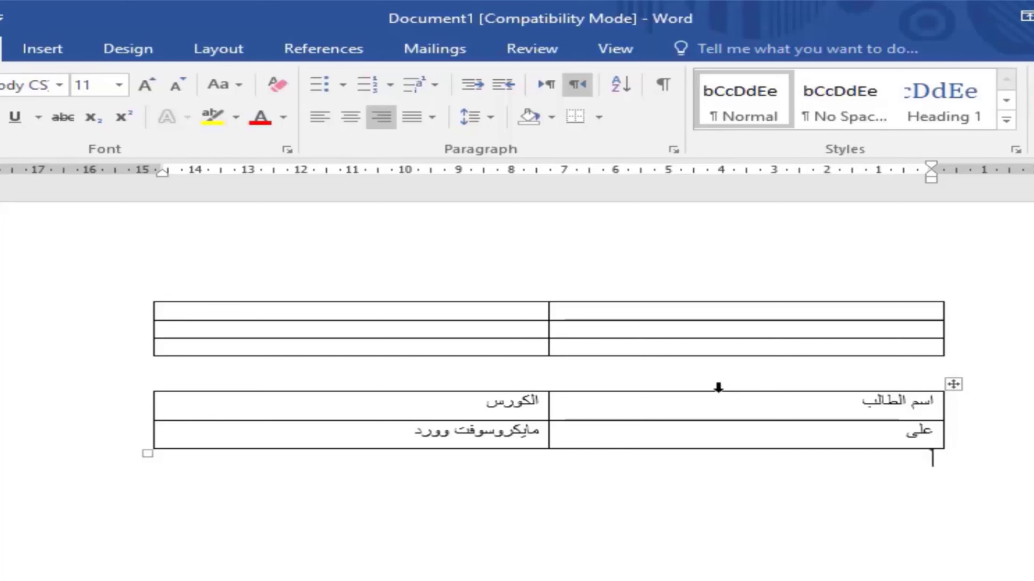
pyautogui.click(718, 388)
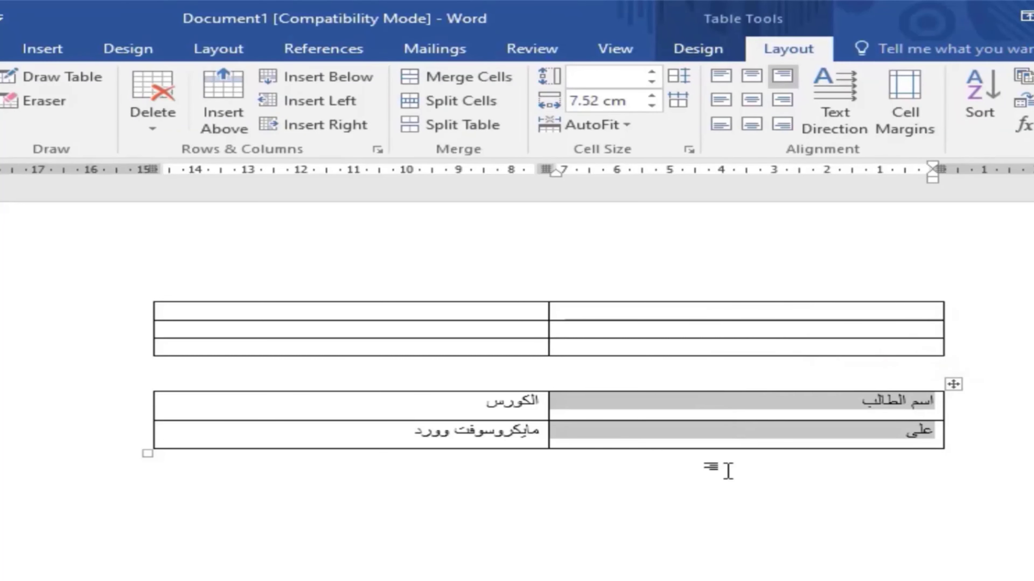
pyautogui.click(769, 410)
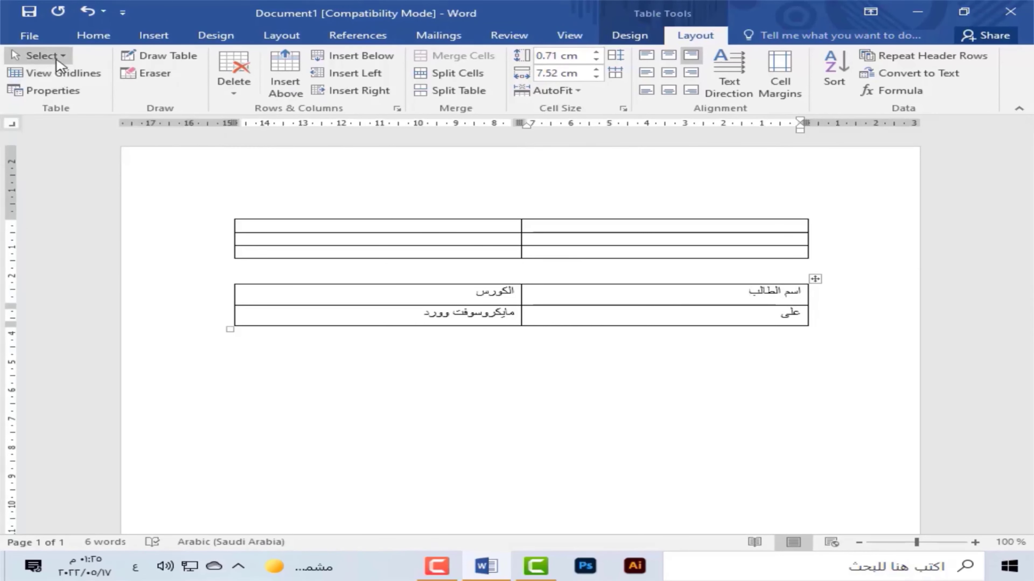
pyautogui.click(57, 62)
pyautogui.click(69, 92)
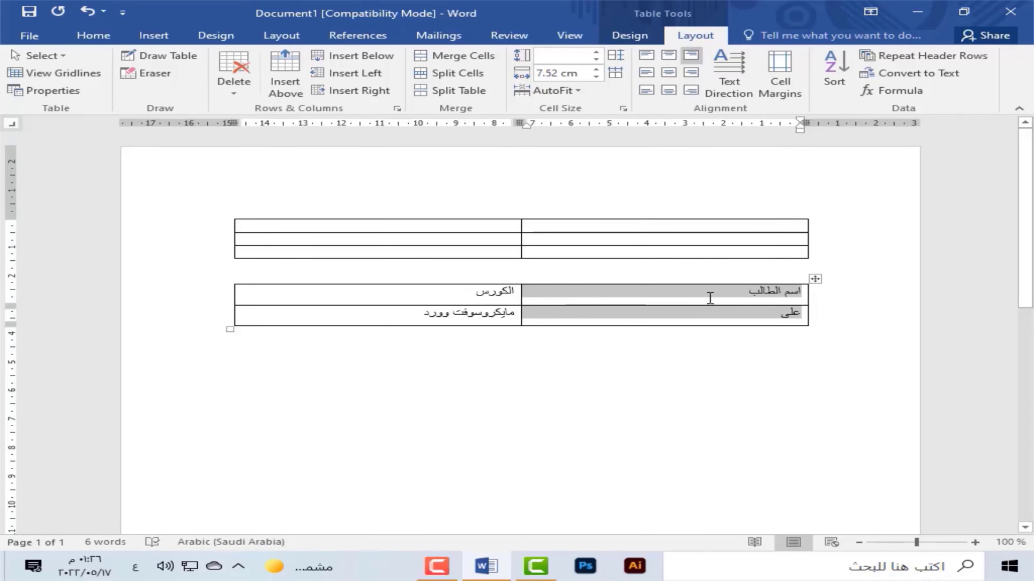
pyautogui.click(831, 297)
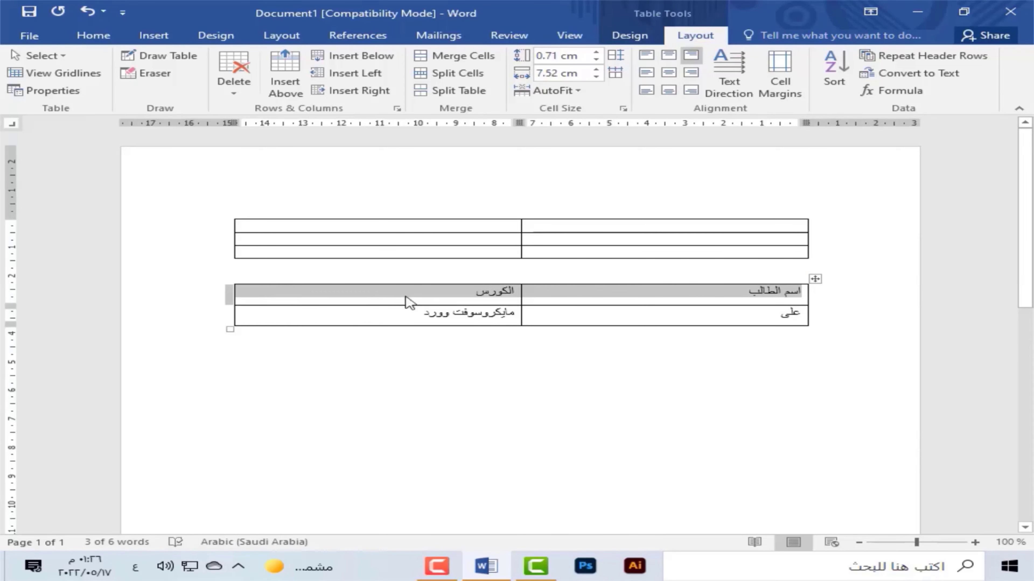
pyautogui.moveTo(815, 305)
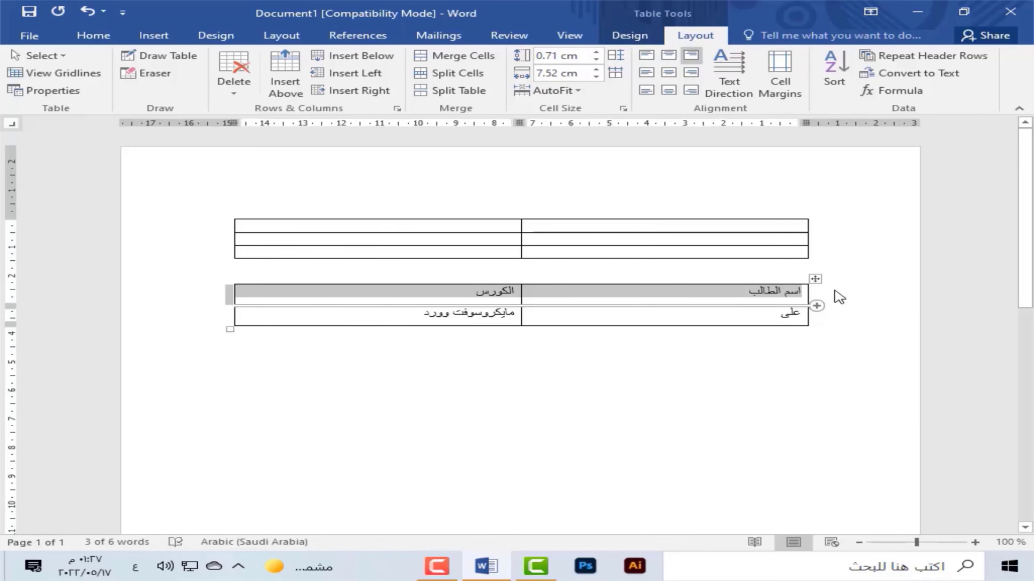
pyautogui.hotkey('ctrl', 'z')
pyautogui.click(691, 301)
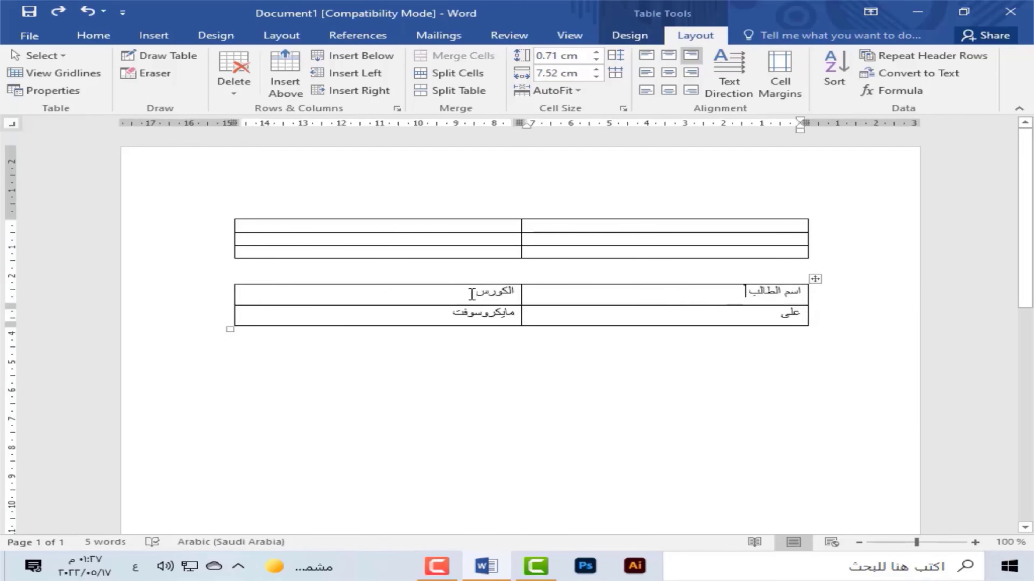
pyautogui.click(44, 56)
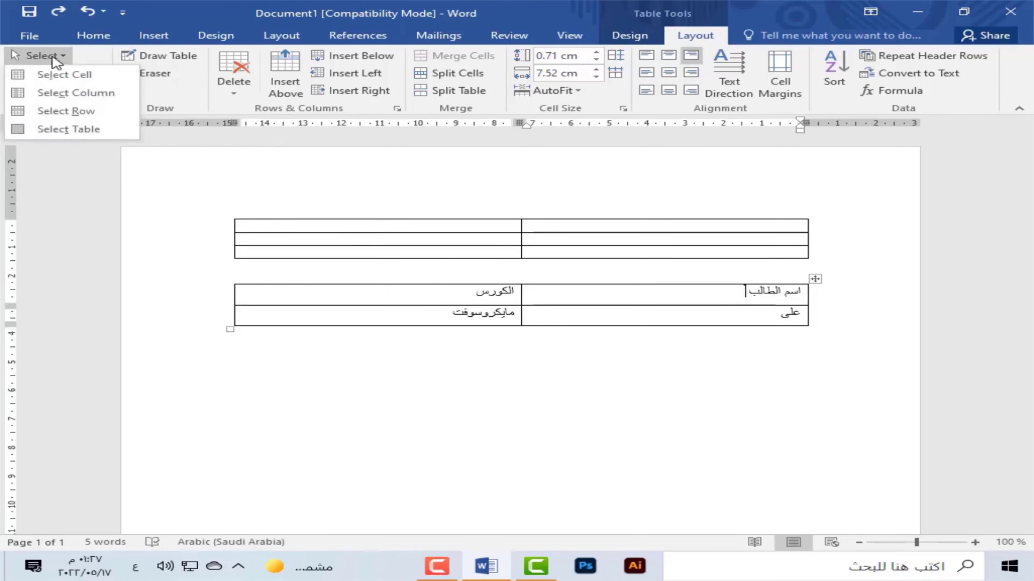
pyautogui.click(35, 108)
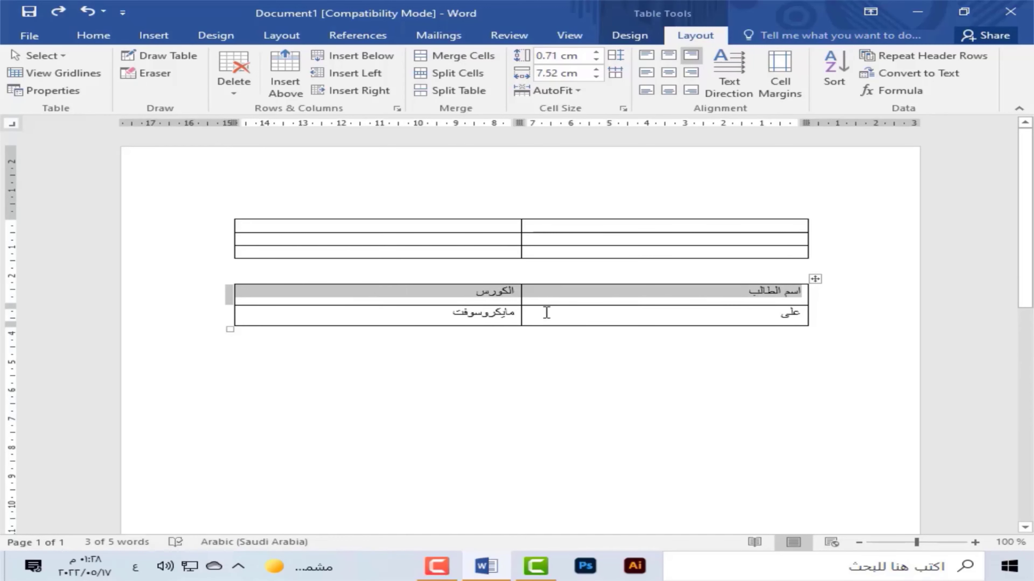
pyautogui.click(802, 293)
pyautogui.moveTo(802, 293); pyautogui.dragTo(329, 311)
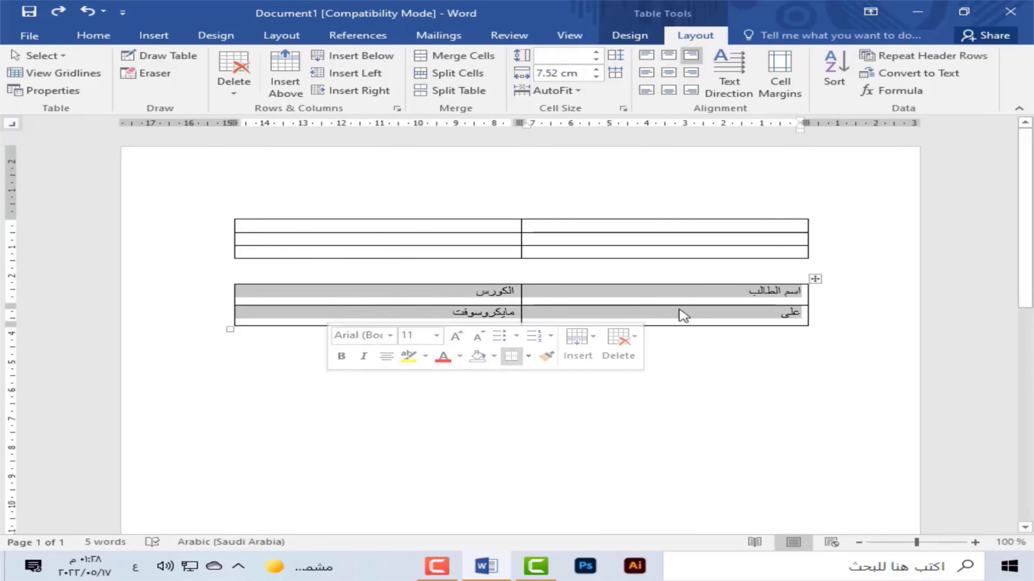
pyautogui.click(582, 303)
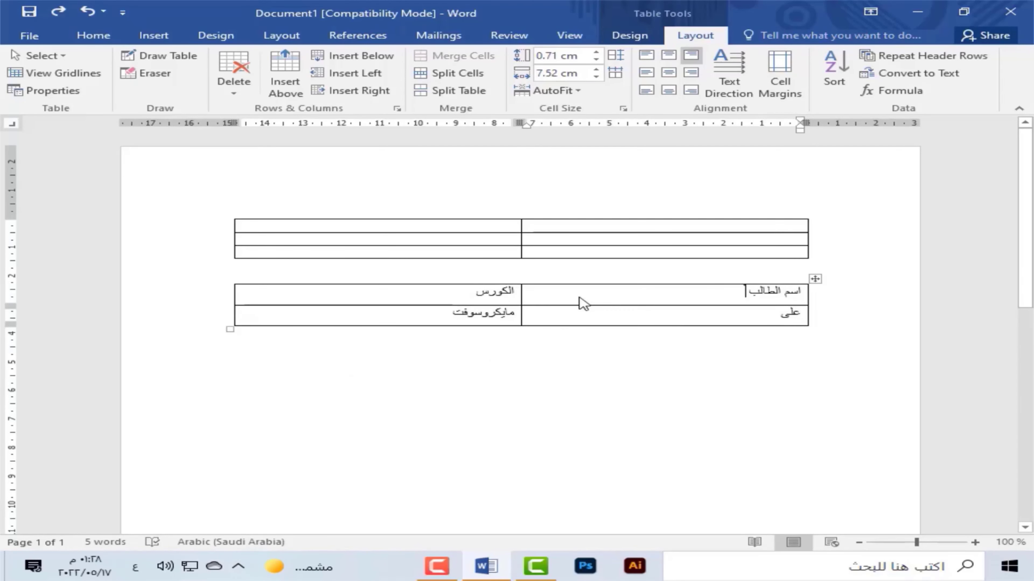
pyautogui.click(41, 56)
pyautogui.click(44, 125)
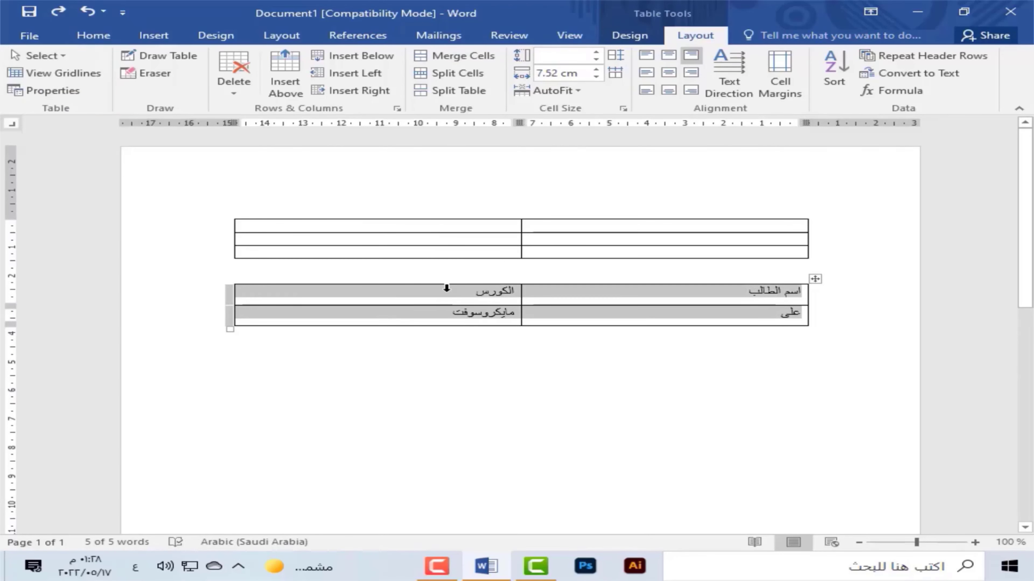
pyautogui.click(423, 296)
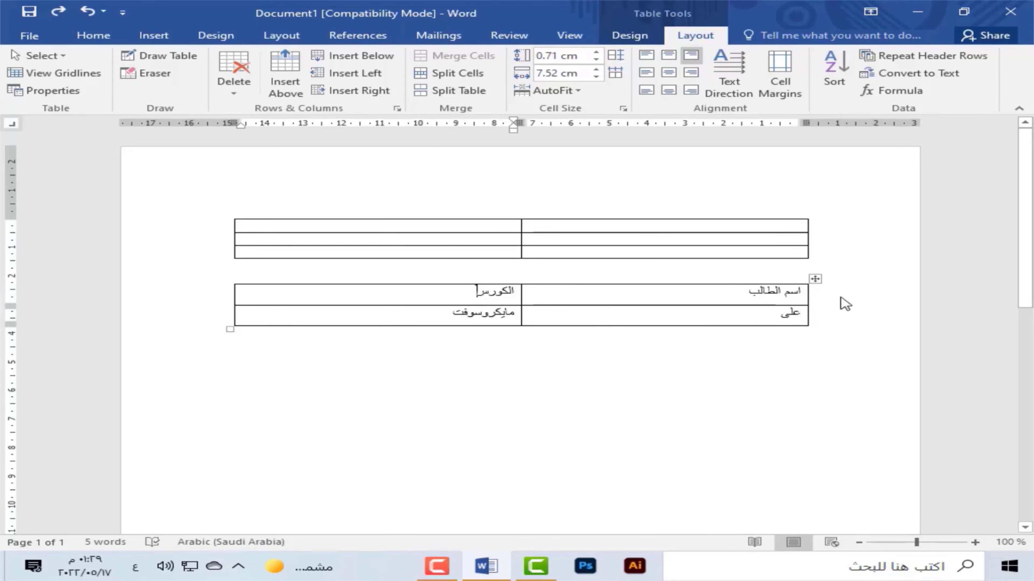
pyautogui.moveTo(685, 290); pyautogui.dragTo(688, 316)
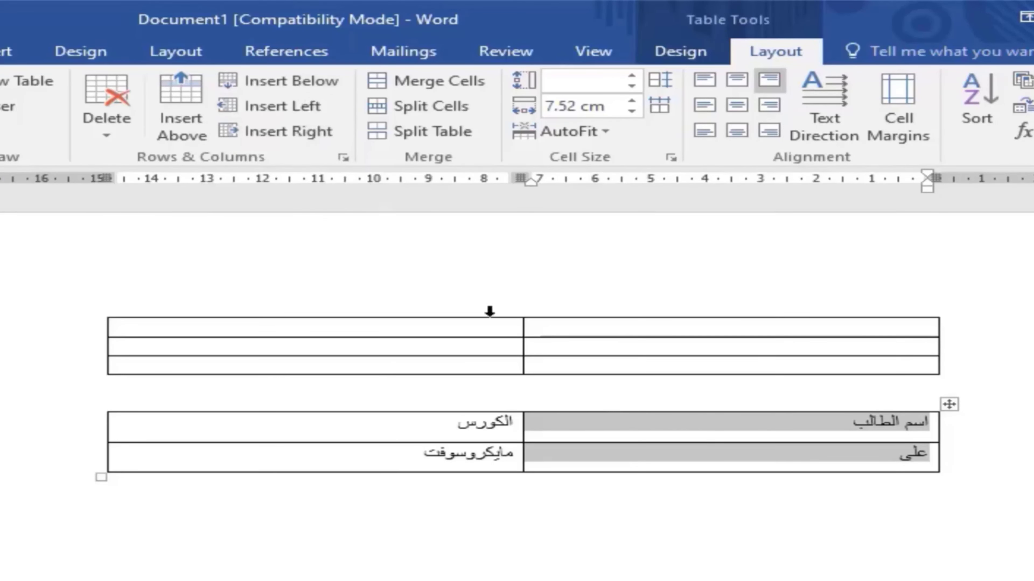
# - Insert blank columns to the left and right of the الكورس column in the student table
pyautogui.click(544, 426)
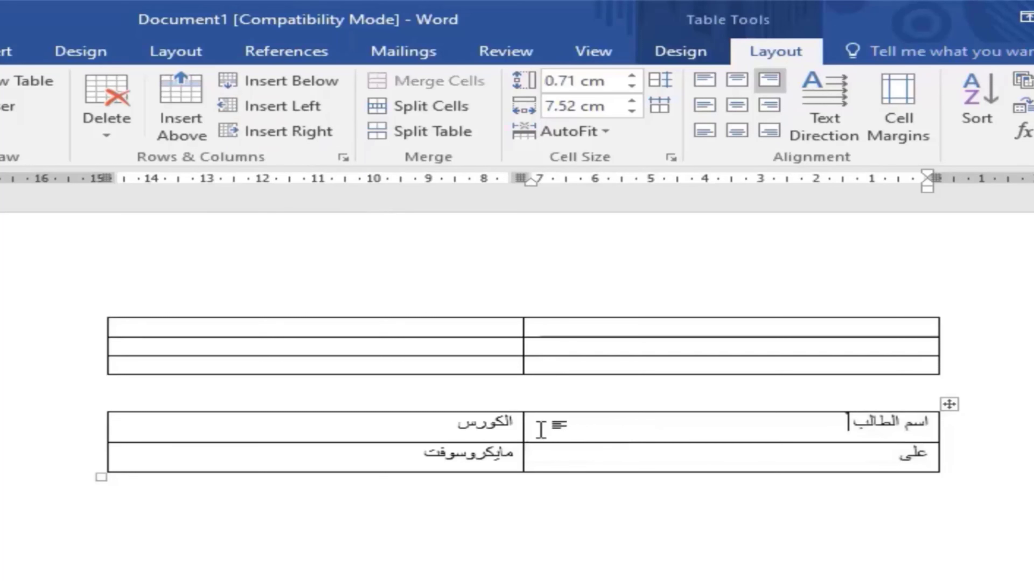
pyautogui.moveTo(515, 422); pyautogui.dragTo(513, 460)
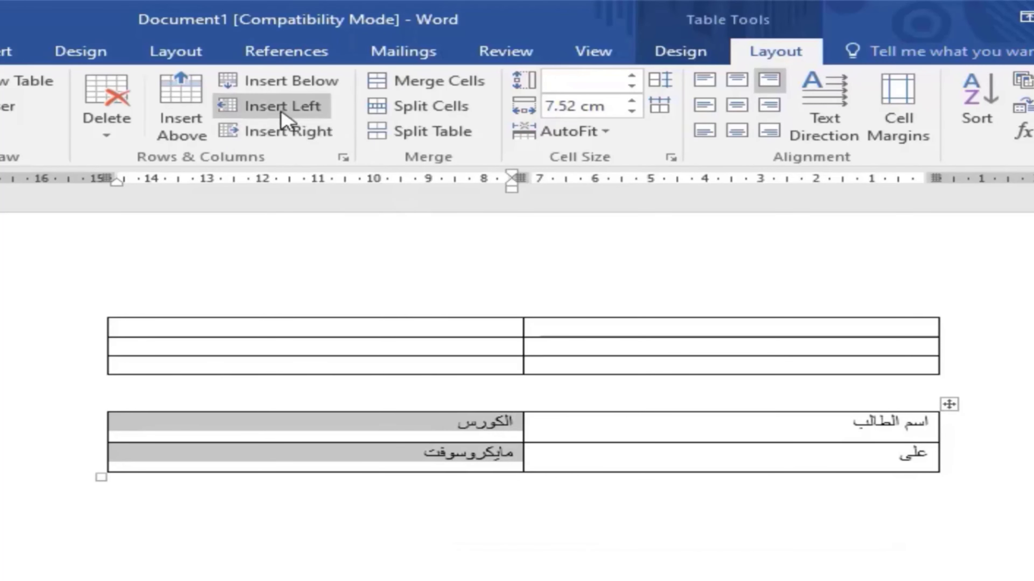
pyautogui.click(238, 107)
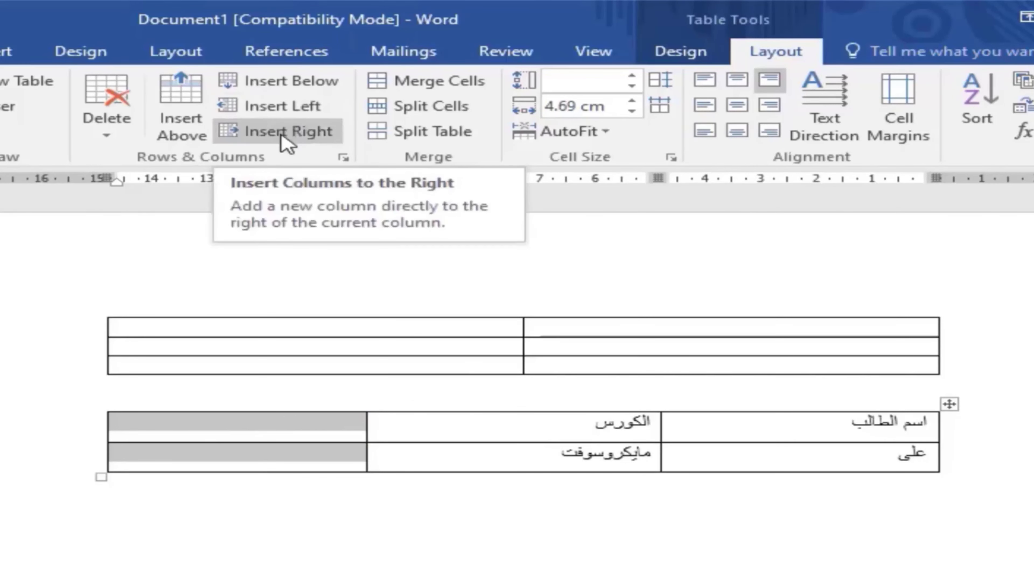
pyautogui.click(303, 460)
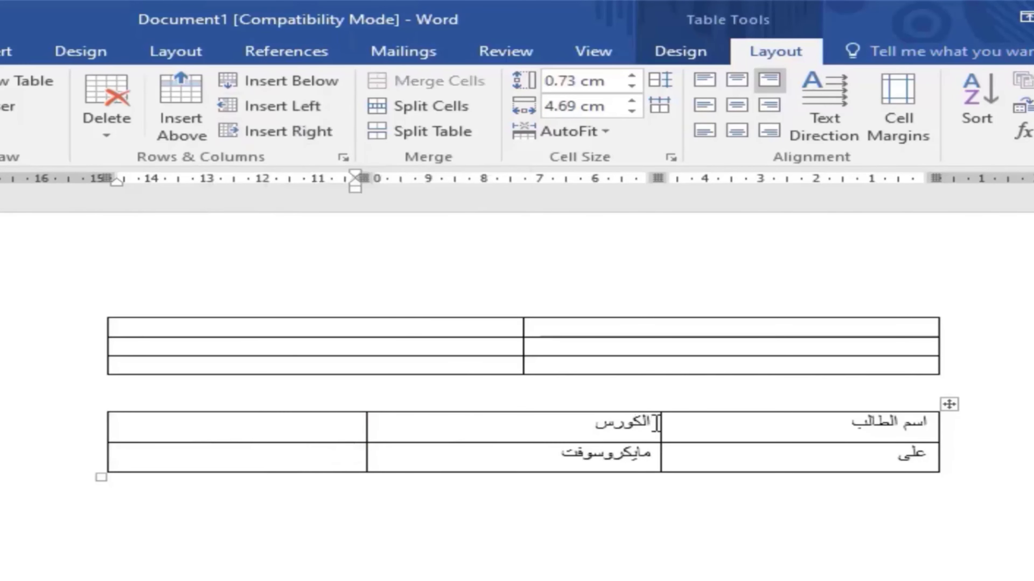
pyautogui.moveTo(653, 423)
pyautogui.mouseDown()
pyautogui.moveTo(626, 431)
pyautogui.moveTo(616, 468)
pyautogui.mouseUp()
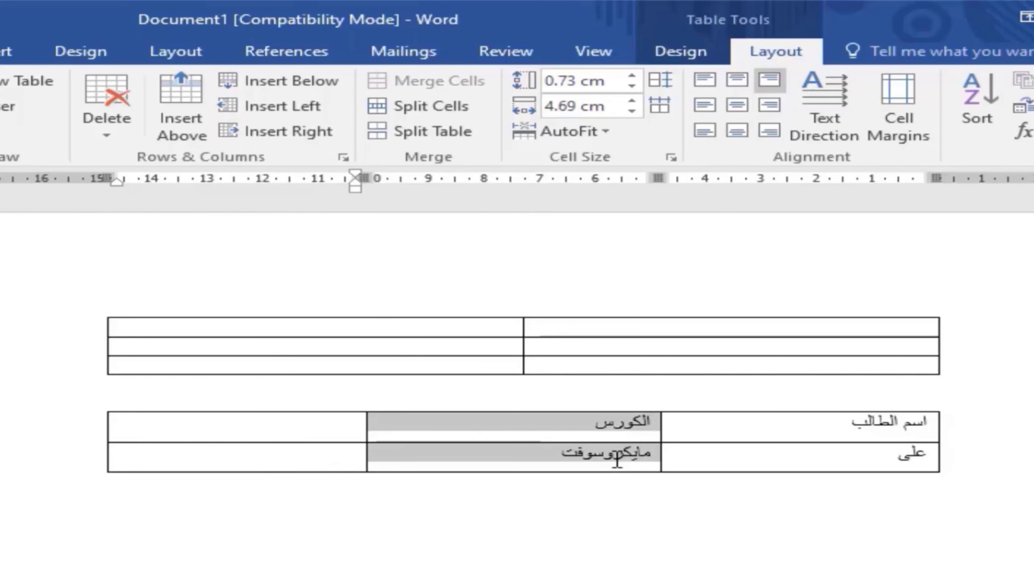
pyautogui.click(290, 136)
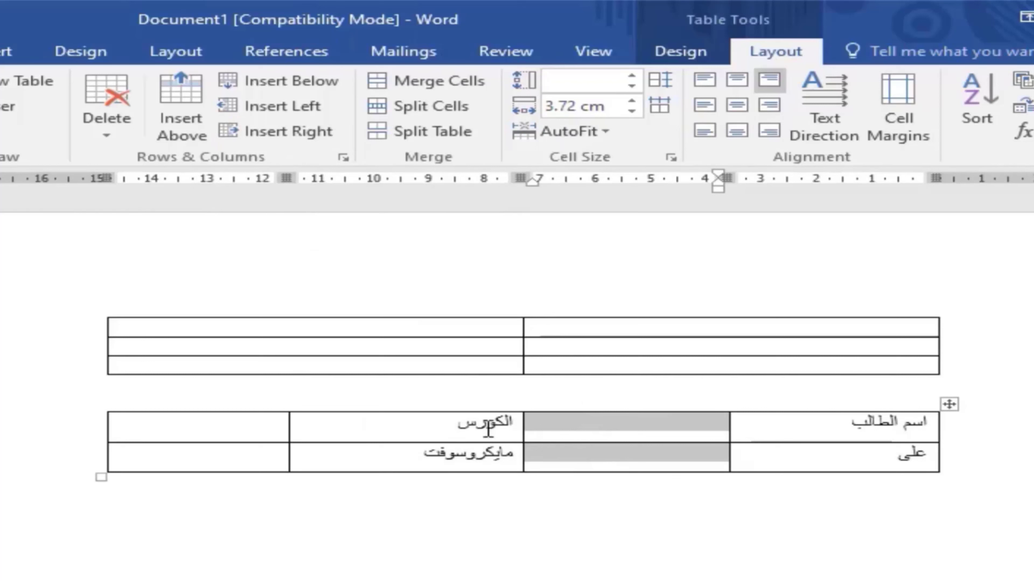
pyautogui.moveTo(516, 420); pyautogui.dragTo(516, 462)
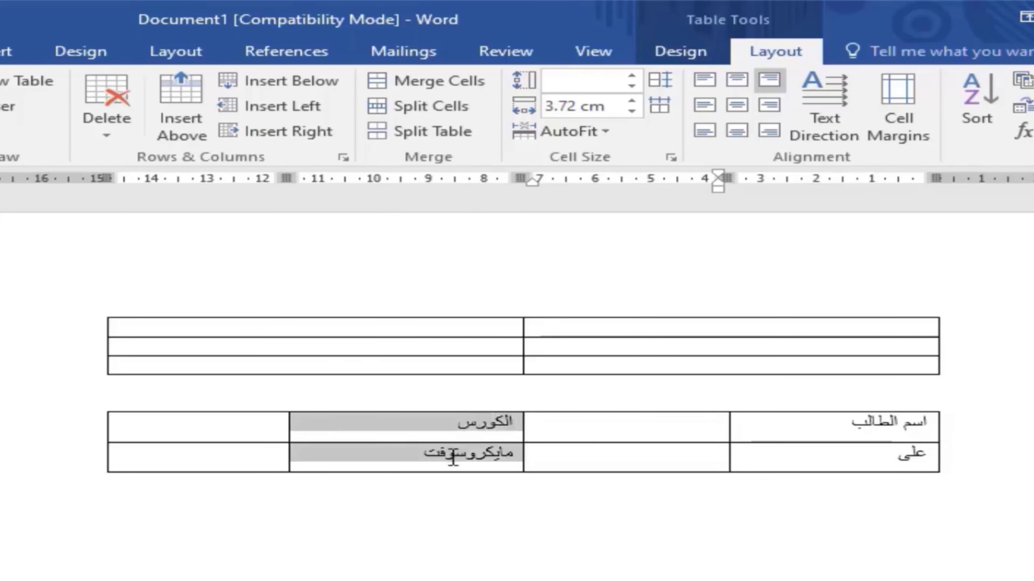
# - Add rows below the student table, then undo them with Ctrl+Z
pyautogui.click(272, 86)
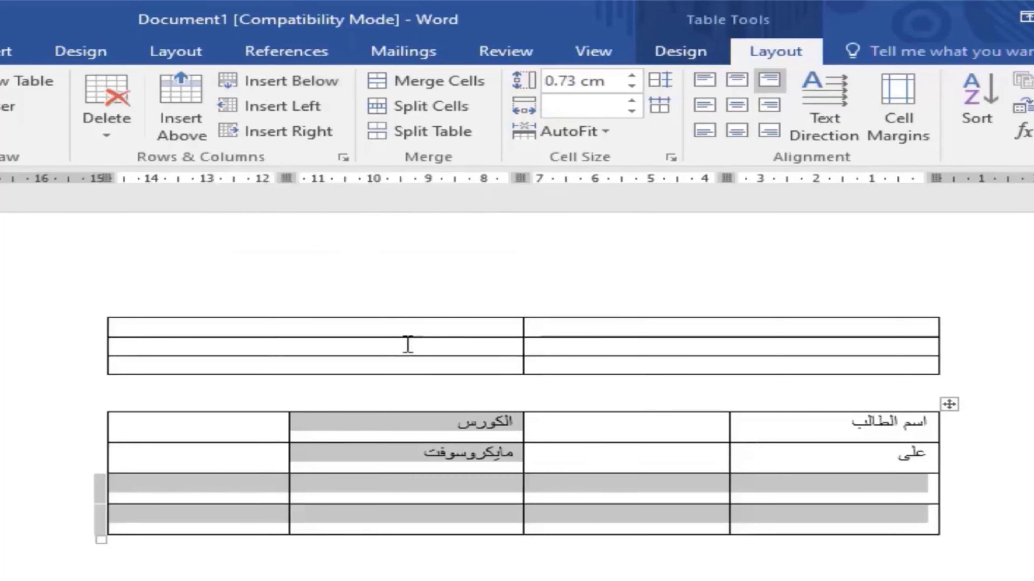
pyautogui.click(425, 499)
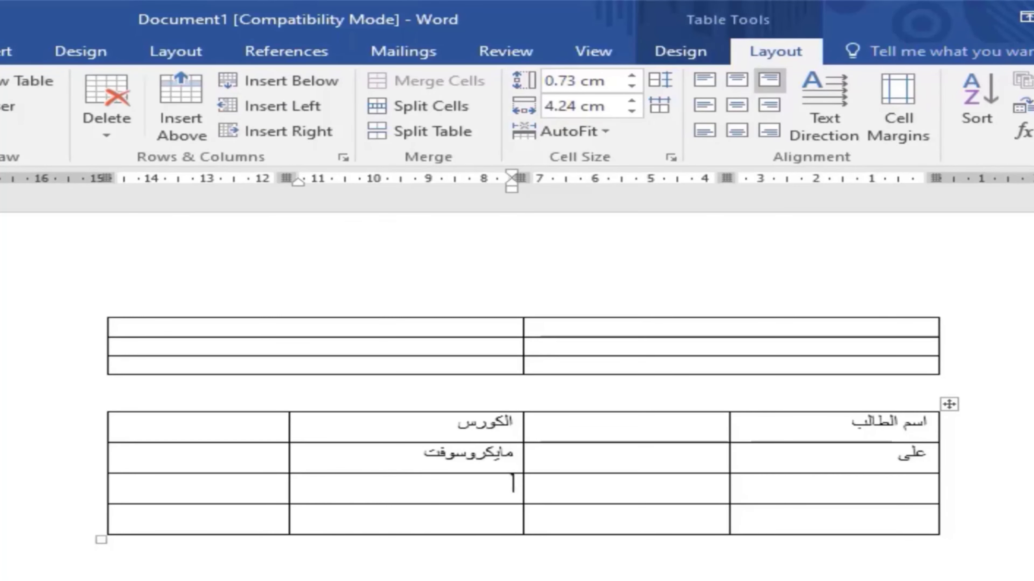
pyautogui.hotkey('ctrl', 'z')
pyautogui.hotkey('ctrl', 'z')
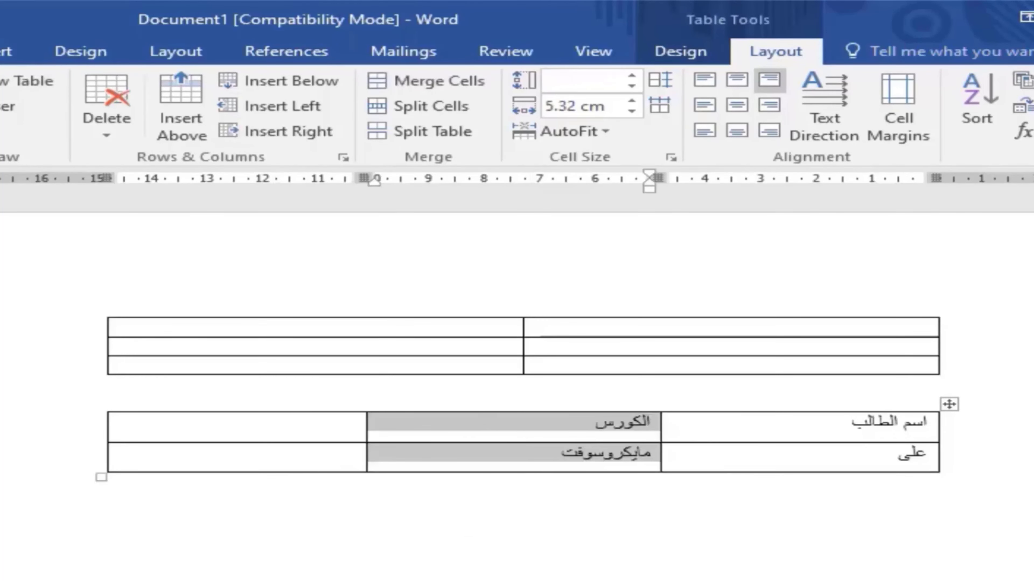
# - Head the empty third column التاريخ and enter the date 17/5/2022 beneath it
pyautogui.click(346, 429)
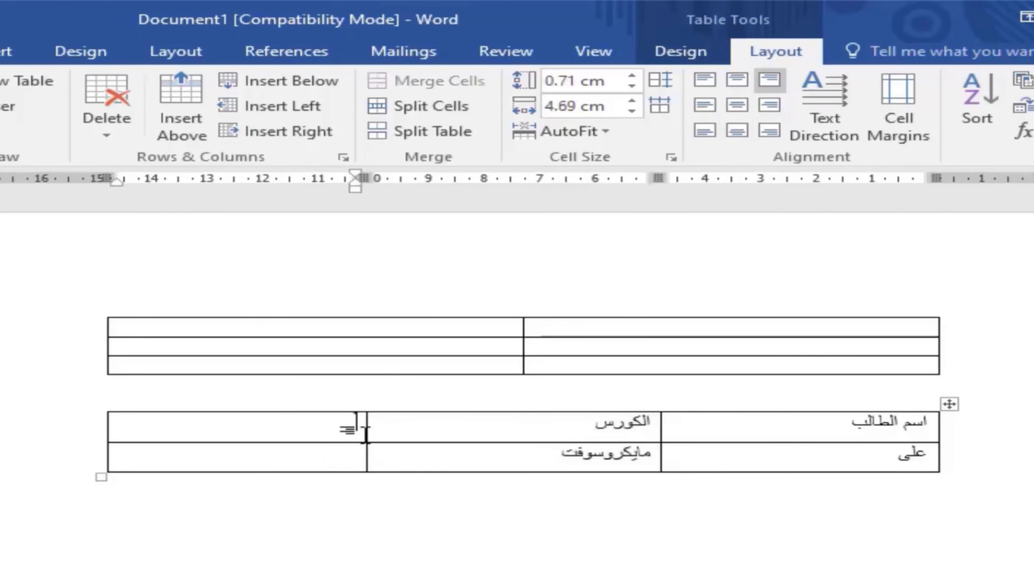
pyautogui.write('التاريخ')
pyautogui.click(308, 464)
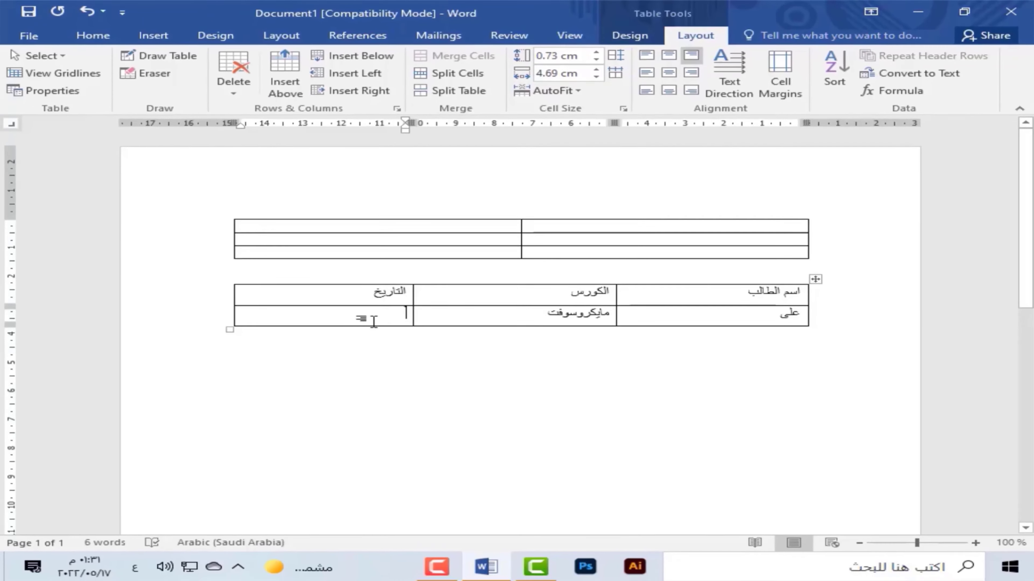
pyautogui.write('١٧/')
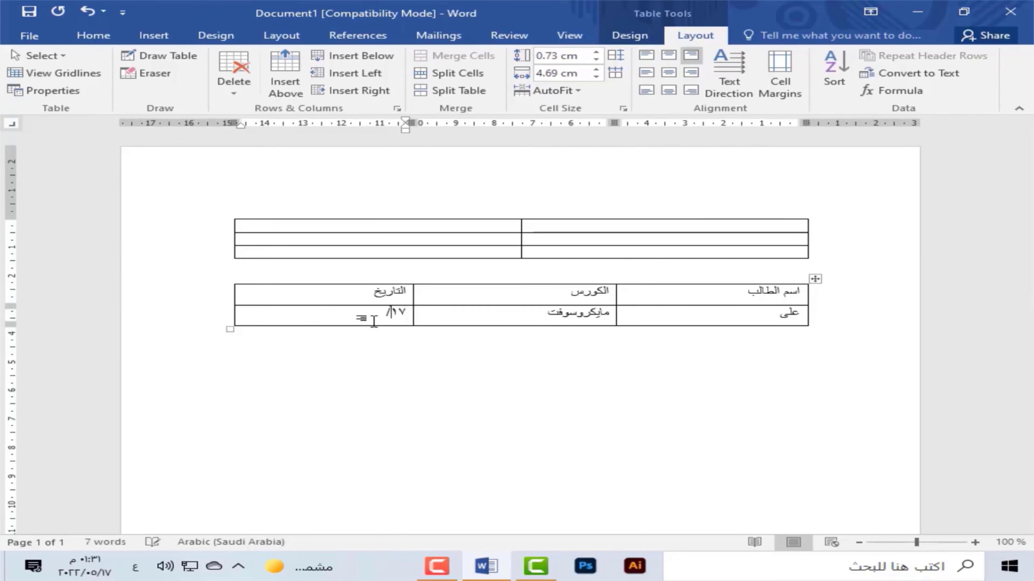
pyautogui.write('٥/٢٠٢٢')
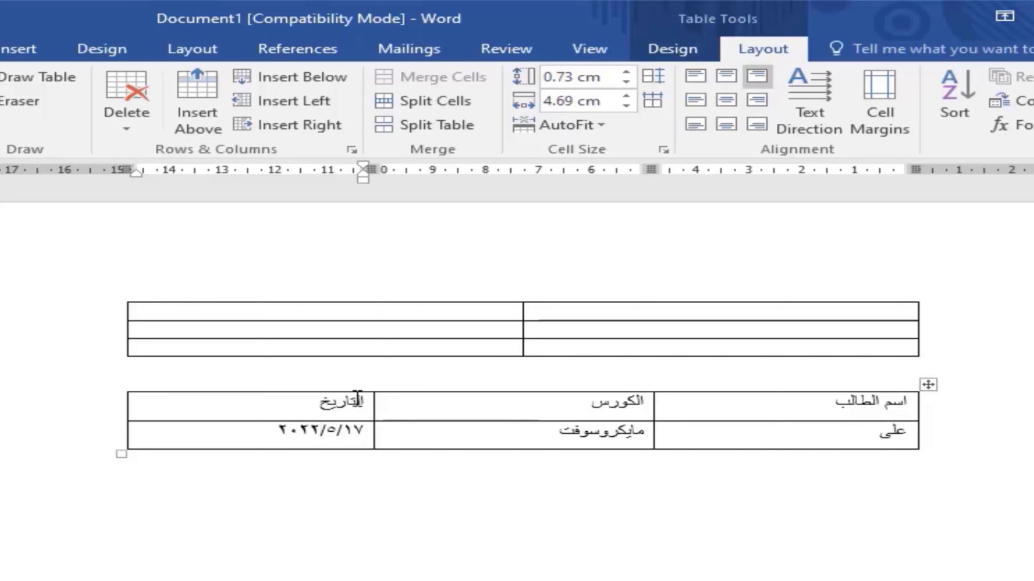
pyautogui.moveTo(472, 312)
pyautogui.mouseDown()
pyautogui.moveTo(407, 350)
pyautogui.moveTo(352, 317)
pyautogui.mouseUp()
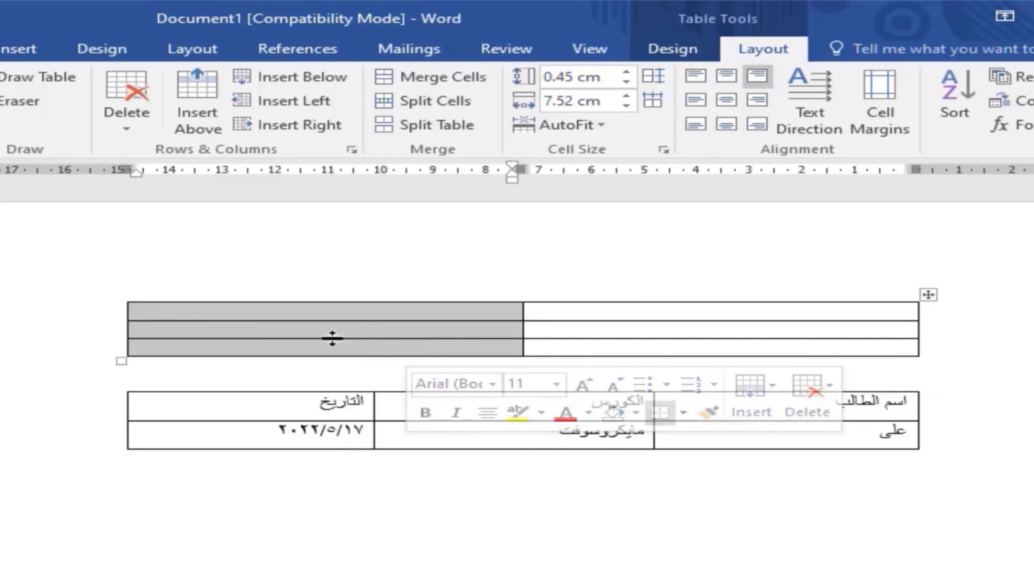
pyautogui.click(129, 124)
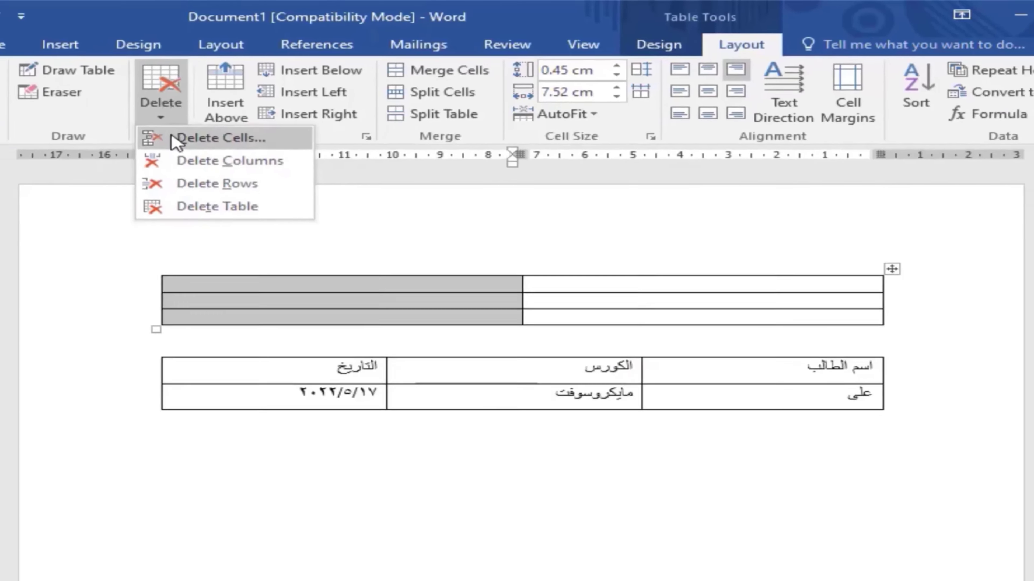
pyautogui.click(202, 175)
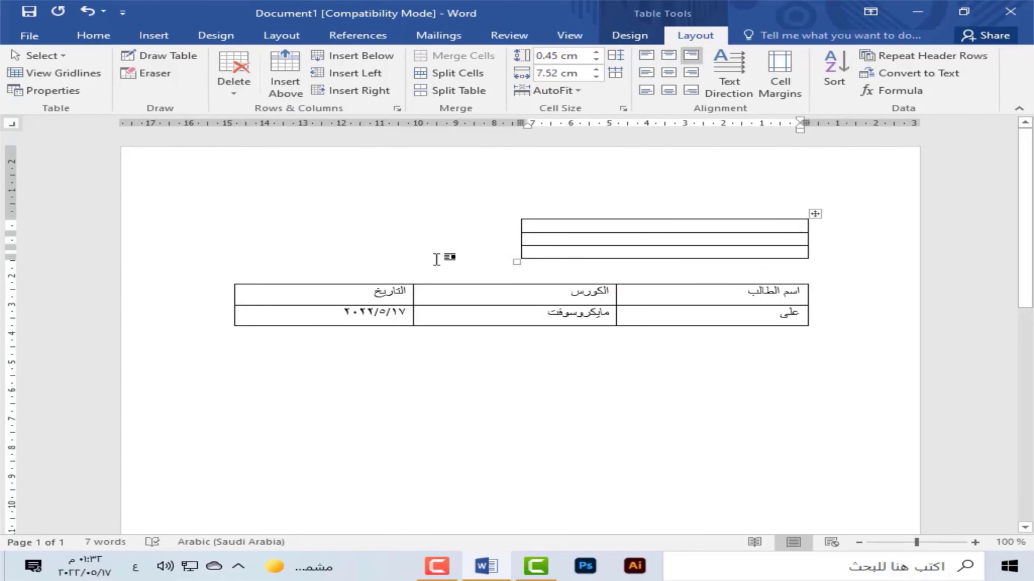
pyautogui.hotkey('ctrl', 'z')
pyautogui.click(480, 245)
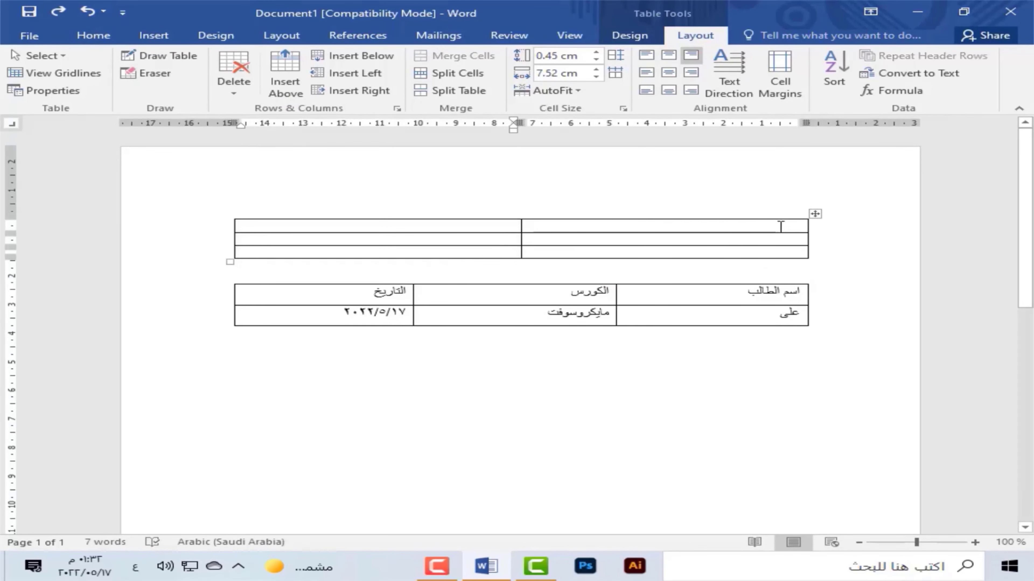
pyautogui.click(755, 226)
pyautogui.moveTo(599, 226); pyautogui.dragTo(501, 227)
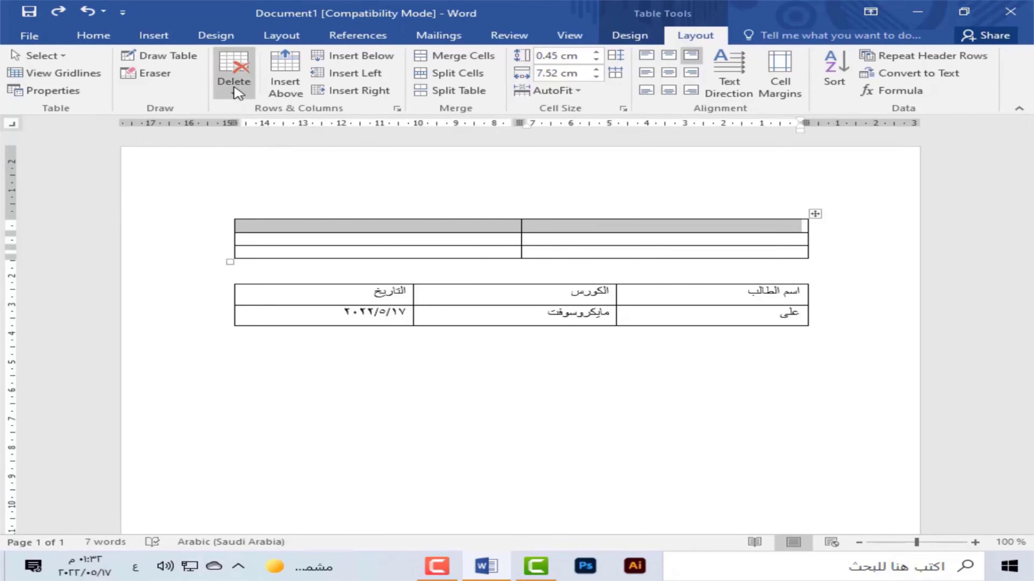
pyautogui.click(234, 76)
pyautogui.click(256, 144)
pyautogui.click(86, 11)
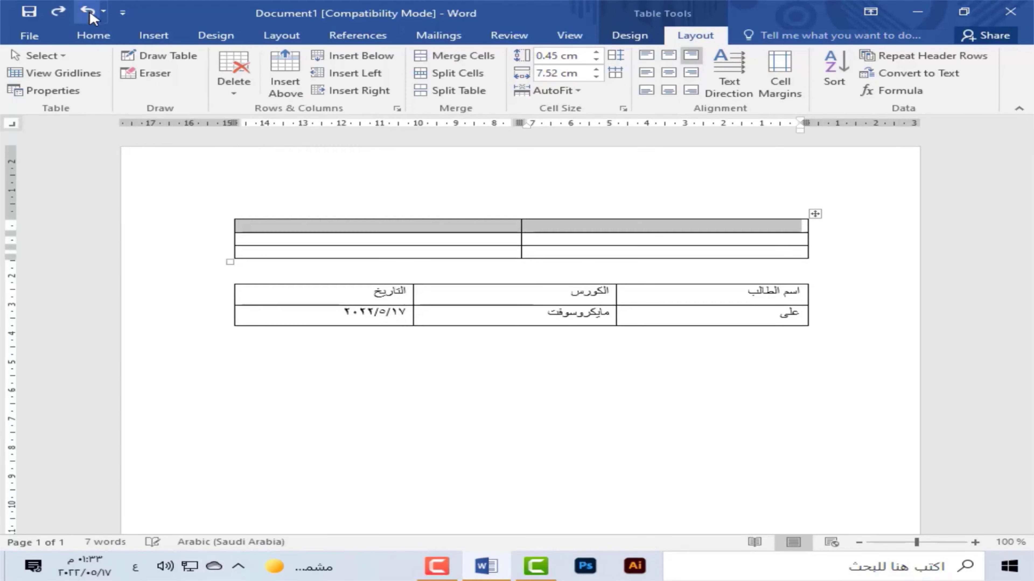
pyautogui.click(795, 233)
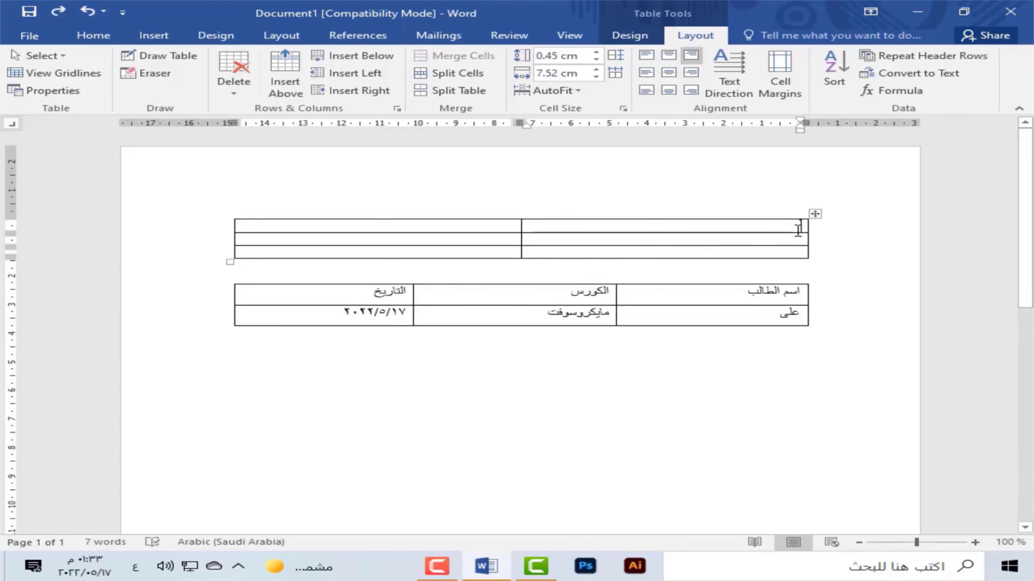
pyautogui.moveTo(704, 226); pyautogui.dragTo(448, 252)
pyautogui.click(240, 84)
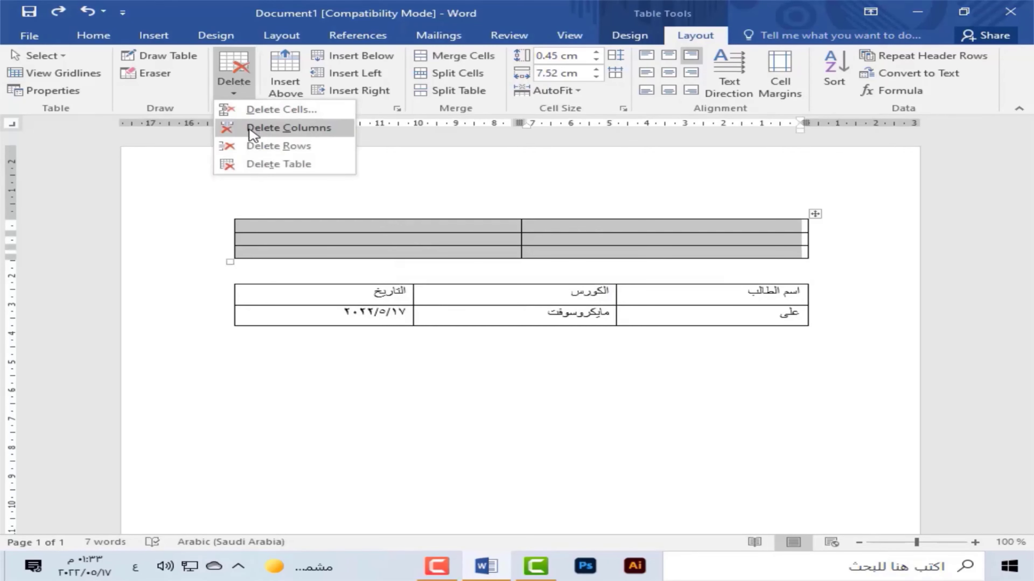
pyautogui.click(268, 164)
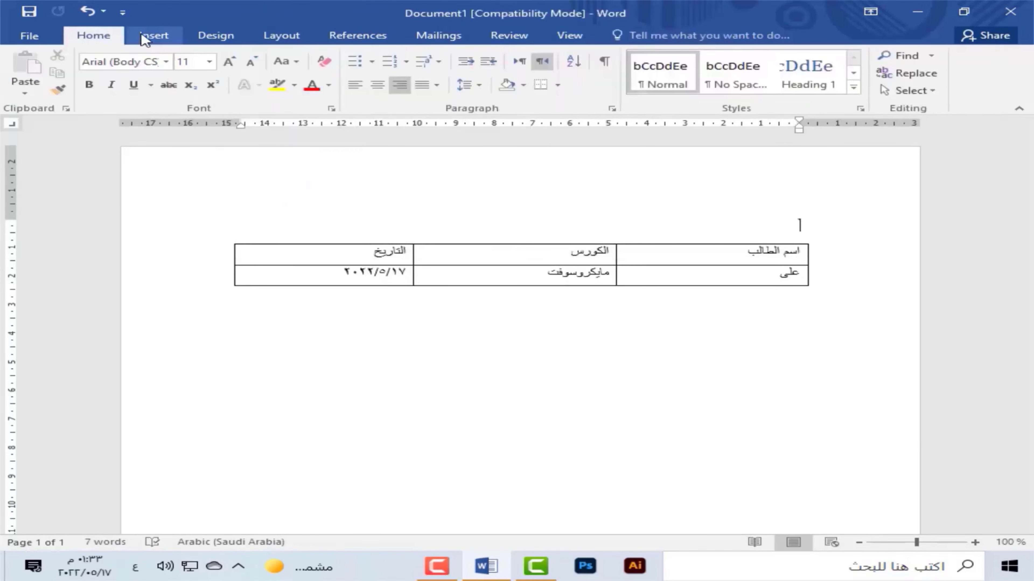
pyautogui.click(87, 12)
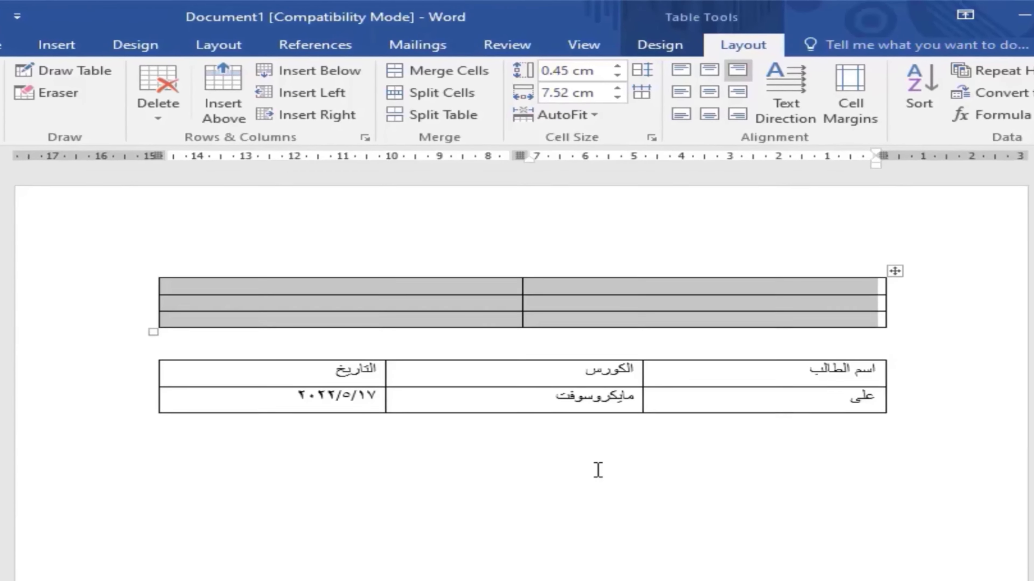
# - Set the student-name column width to 5 cm and delete the lower table's empty column
pyautogui.moveTo(662, 287); pyautogui.dragTo(646, 316)
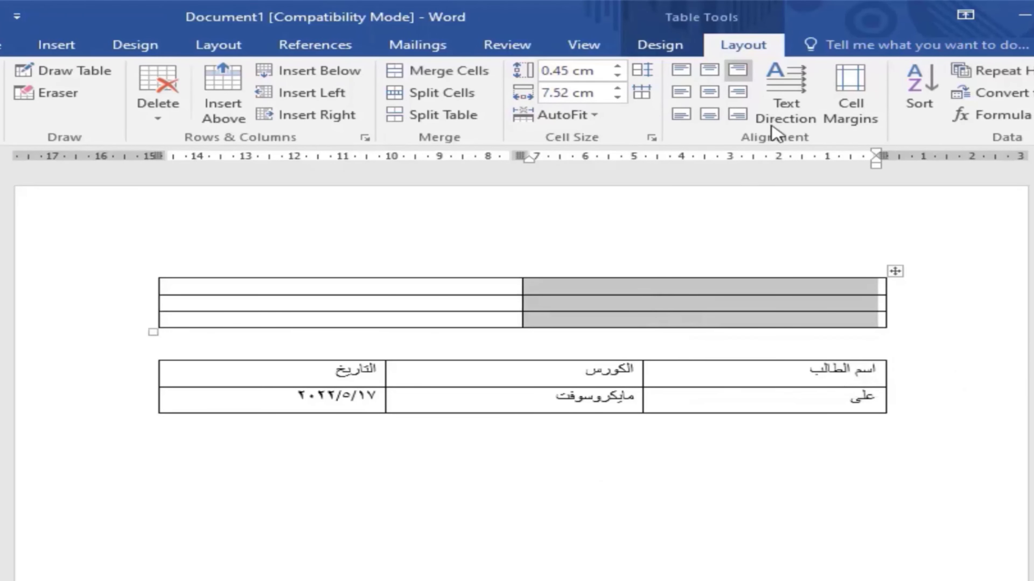
pyautogui.moveTo(804, 366); pyautogui.dragTo(801, 397)
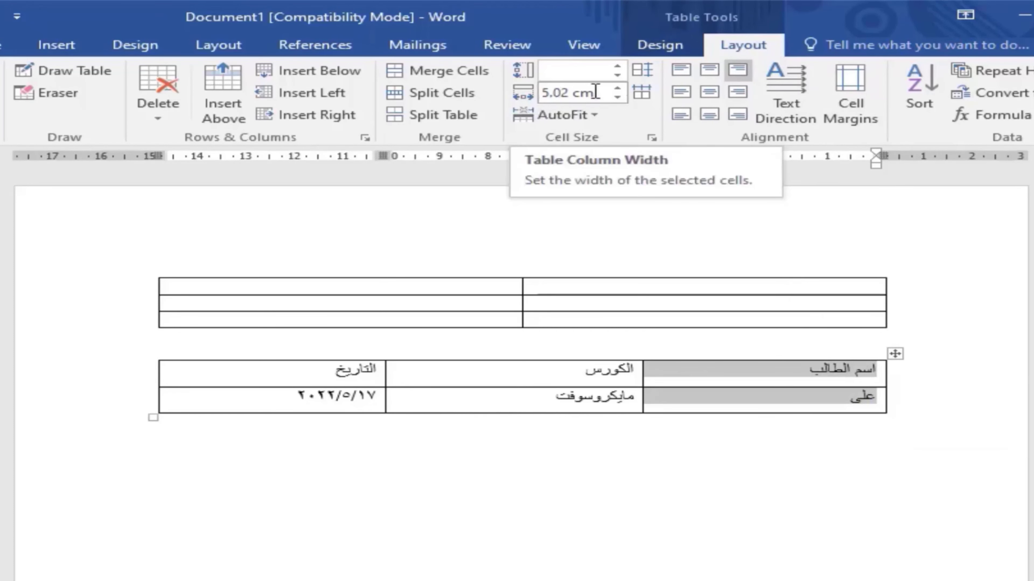
pyautogui.click(618, 98)
pyautogui.click(618, 97)
pyautogui.click(617, 97)
pyautogui.click(618, 97)
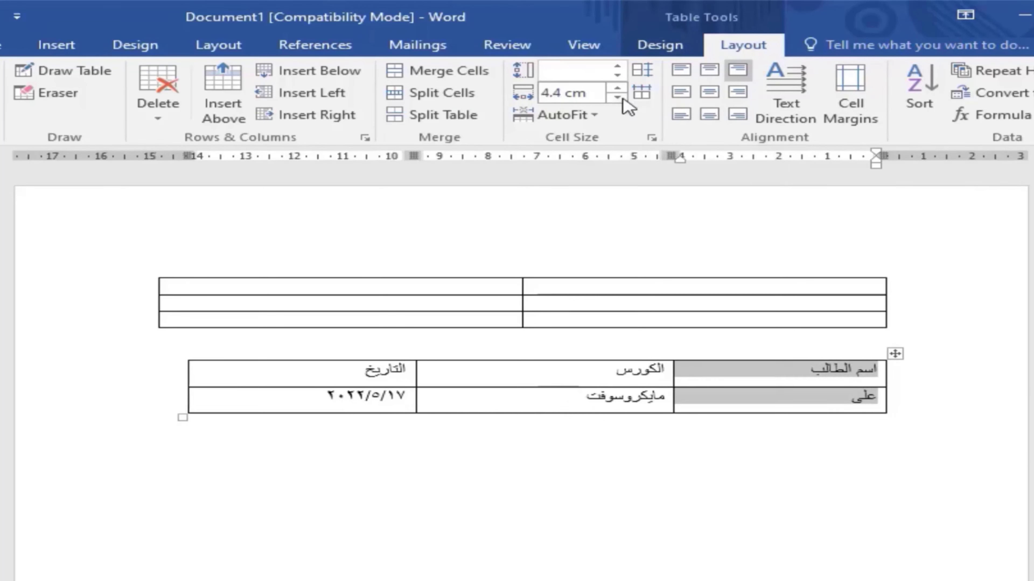
pyautogui.click(618, 97)
pyautogui.click(618, 97)
pyautogui.click(618, 97)
pyautogui.click(618, 89)
pyautogui.click(618, 89)
pyautogui.click(618, 88)
pyautogui.click(618, 89)
pyautogui.click(618, 89)
pyautogui.click(618, 89)
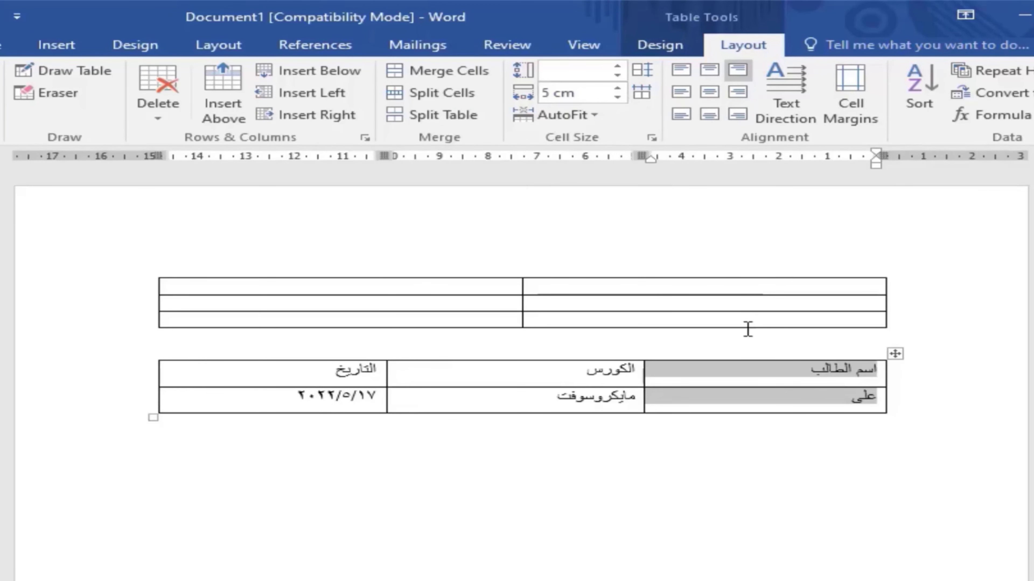
pyautogui.moveTo(644, 369); pyautogui.dragTo(711, 372)
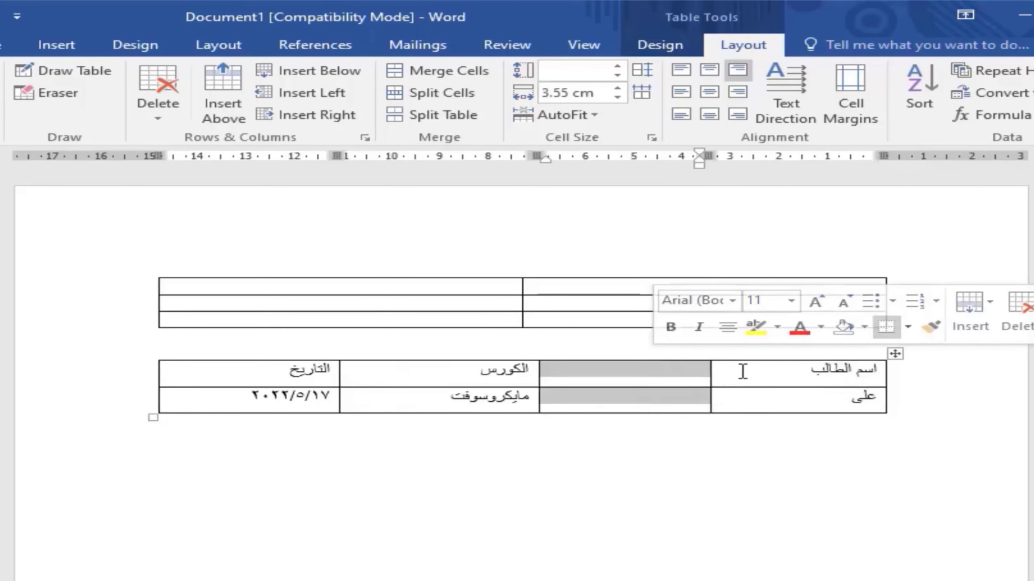
pyautogui.press('BackSpace')
# - Set the student table's header row height to 0.5 cm
pyautogui.moveTo(879, 369); pyautogui.dragTo(442, 360)
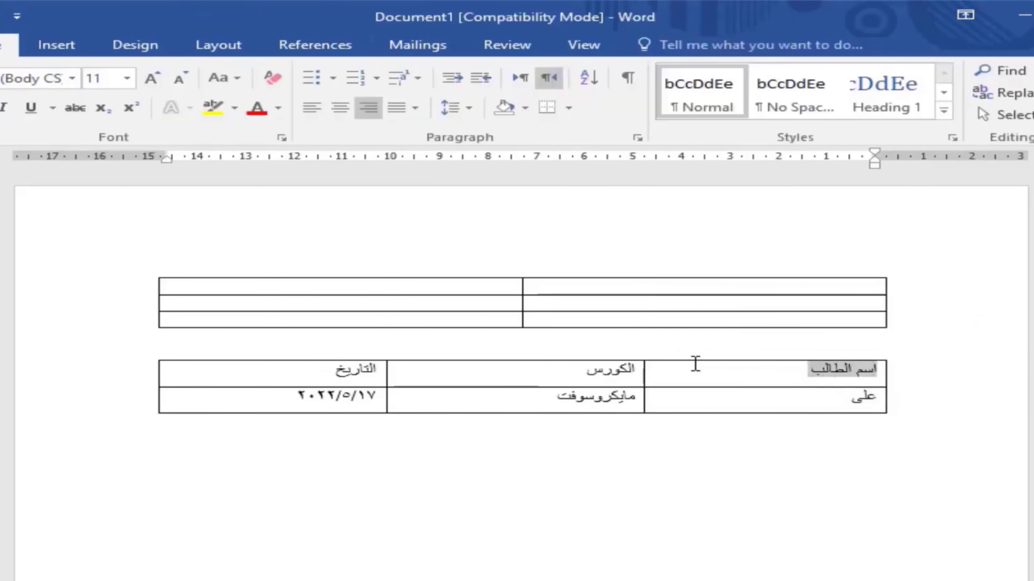
pyautogui.click(900, 377)
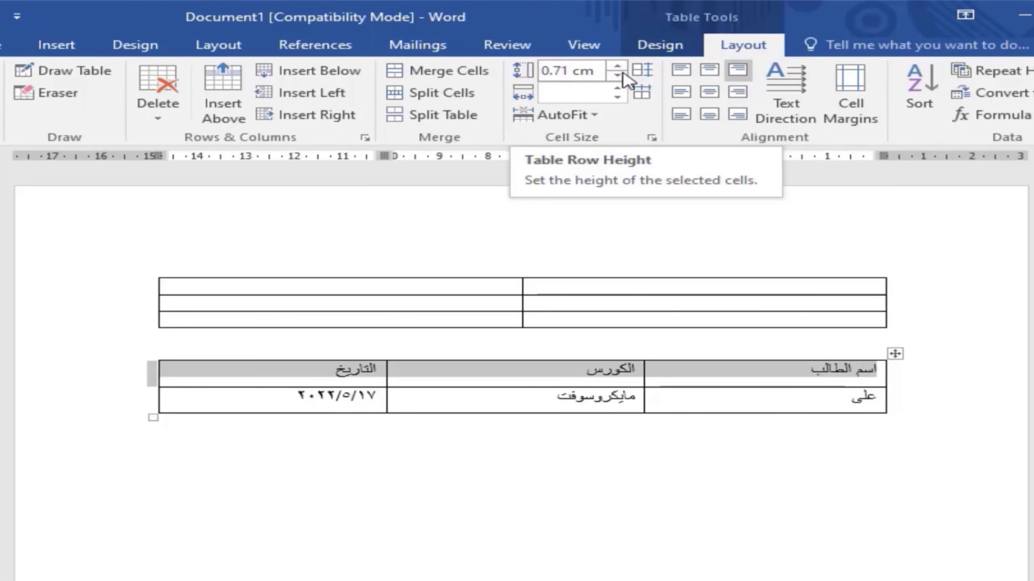
pyautogui.click(618, 67)
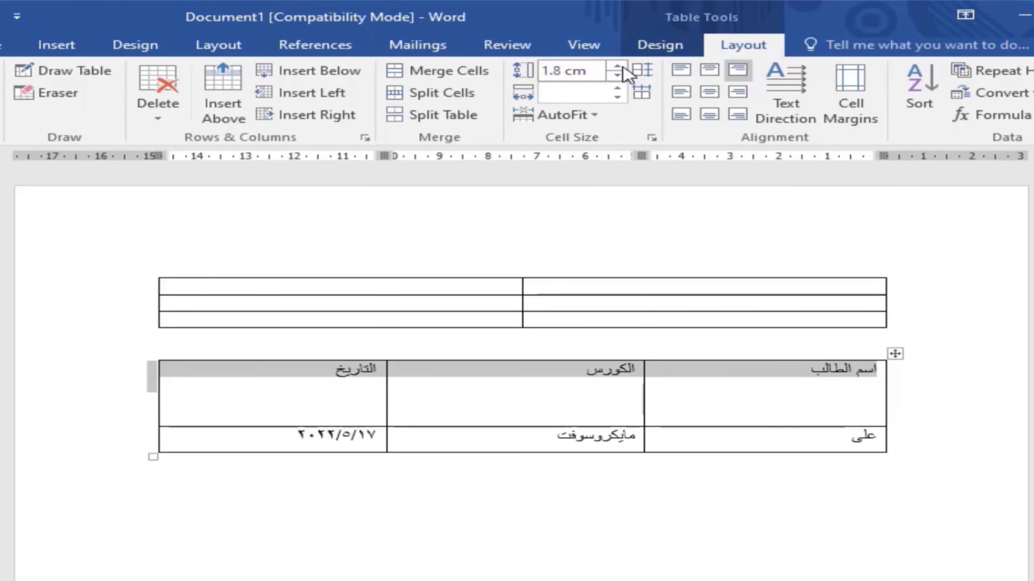
pyautogui.click(618, 74)
pyautogui.click(618, 75)
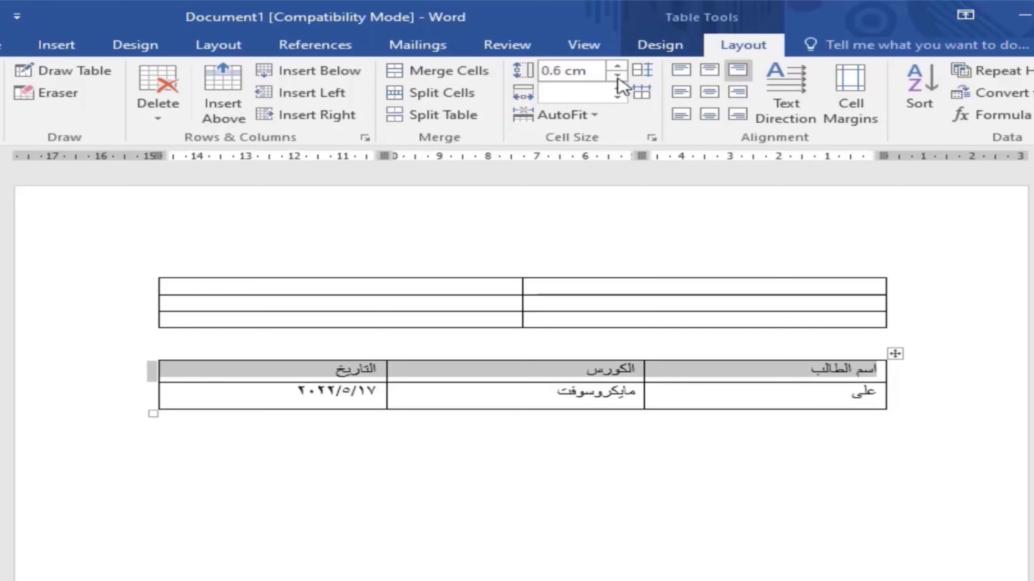
pyautogui.click(617, 75)
pyautogui.click(505, 372)
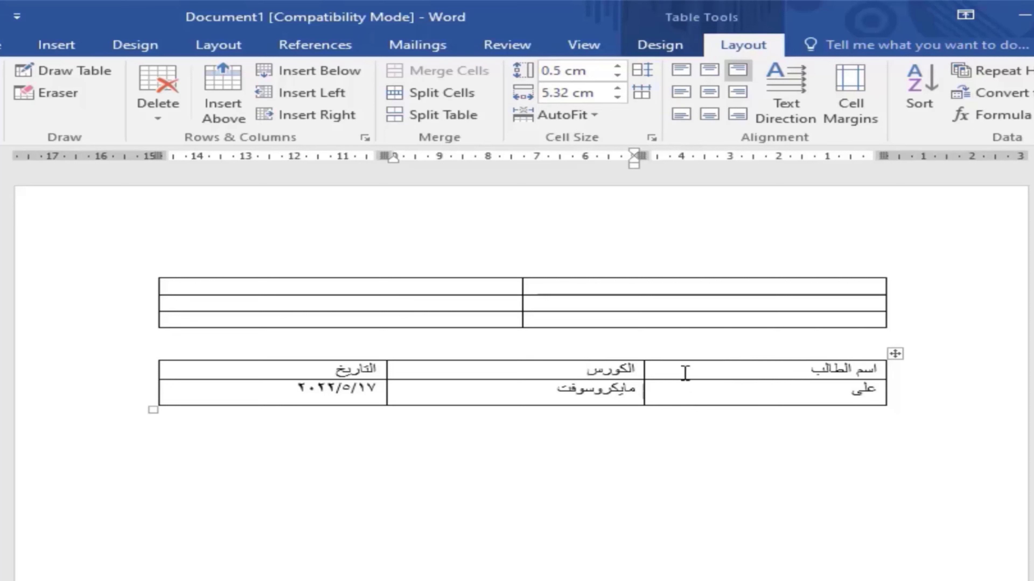
# - Drag the الكورس column border wider and resize the header row to 0.97 cm
pyautogui.moveTo(645, 370)
pyautogui.mouseDown()
pyautogui.moveTo(620, 371)
pyautogui.moveTo(673, 366)
pyautogui.mouseUp()
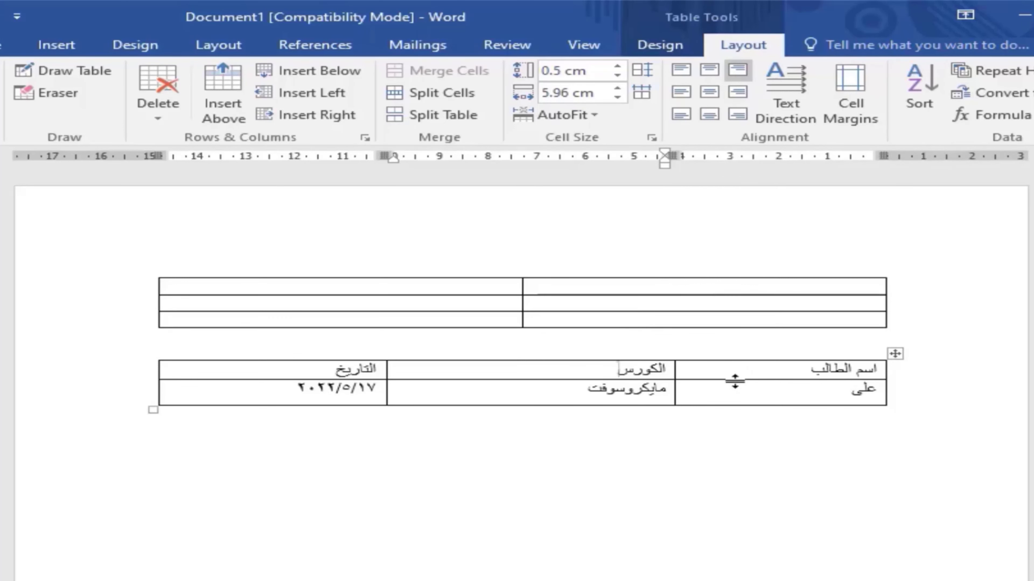
pyautogui.moveTo(734, 380); pyautogui.dragTo(753, 397)
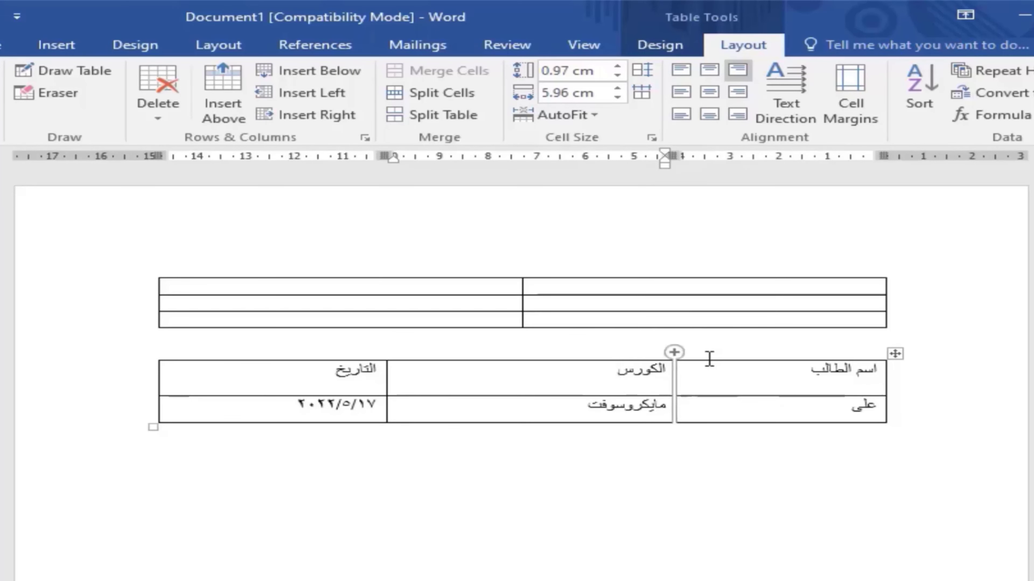
pyautogui.click(675, 45)
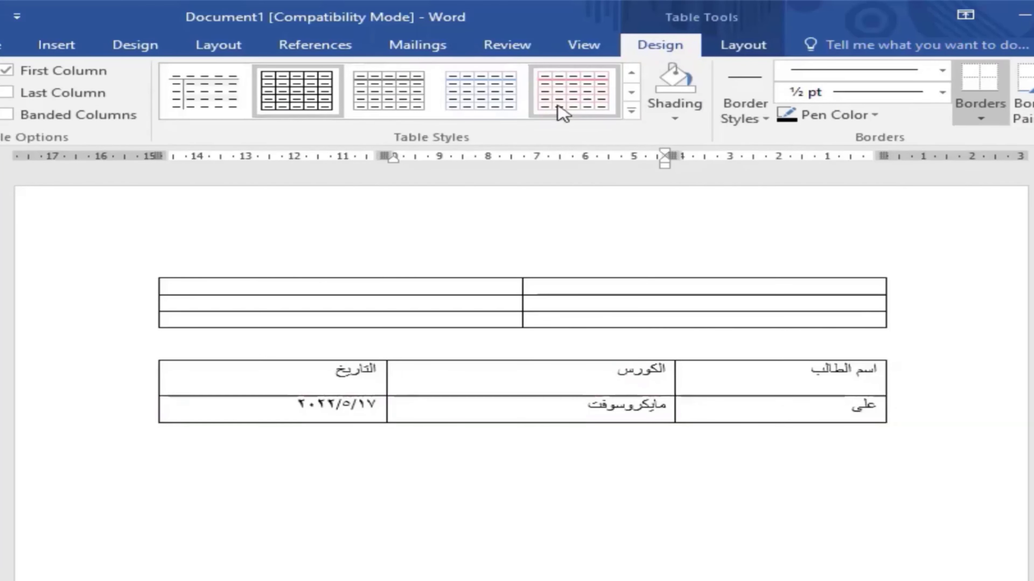
pyautogui.click(632, 110)
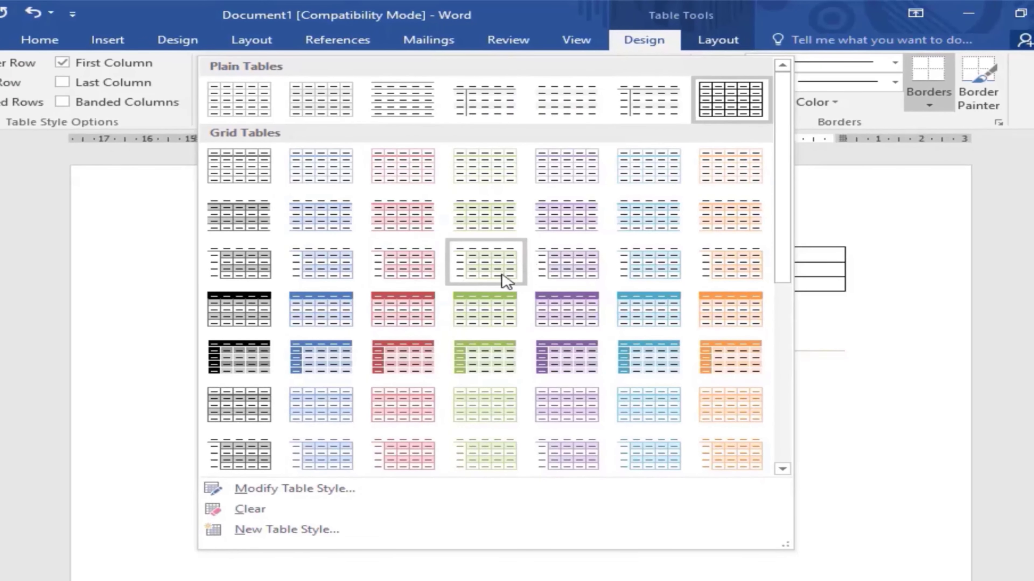
pyautogui.click(468, 310)
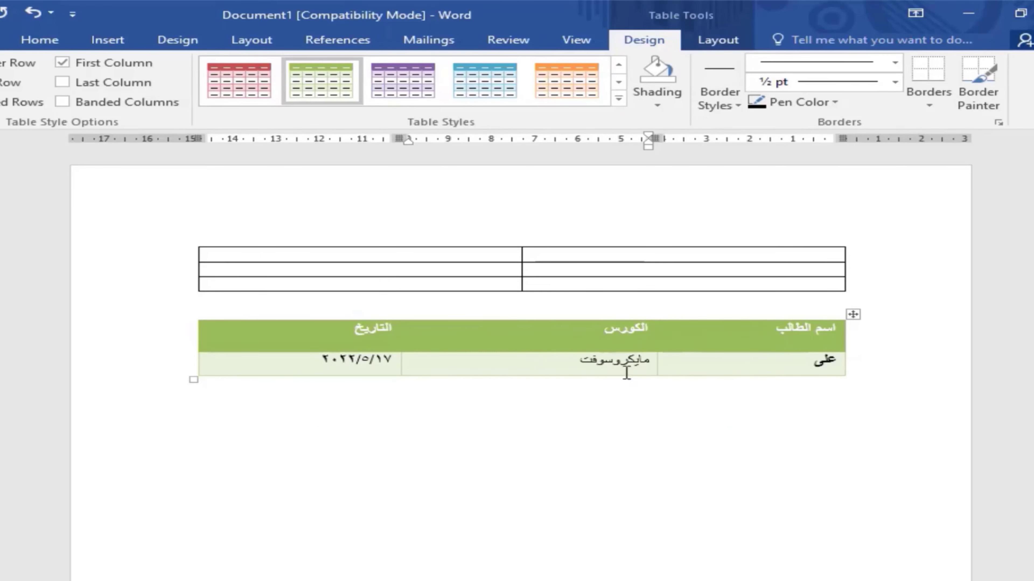
pyautogui.hotkey('ctrl', 'z')
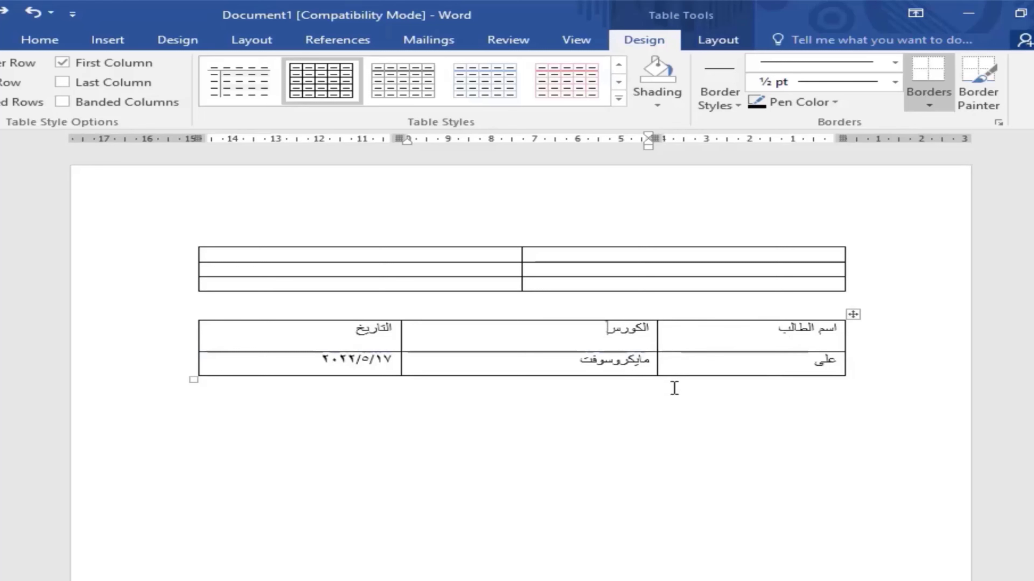
pyautogui.moveTo(773, 352)
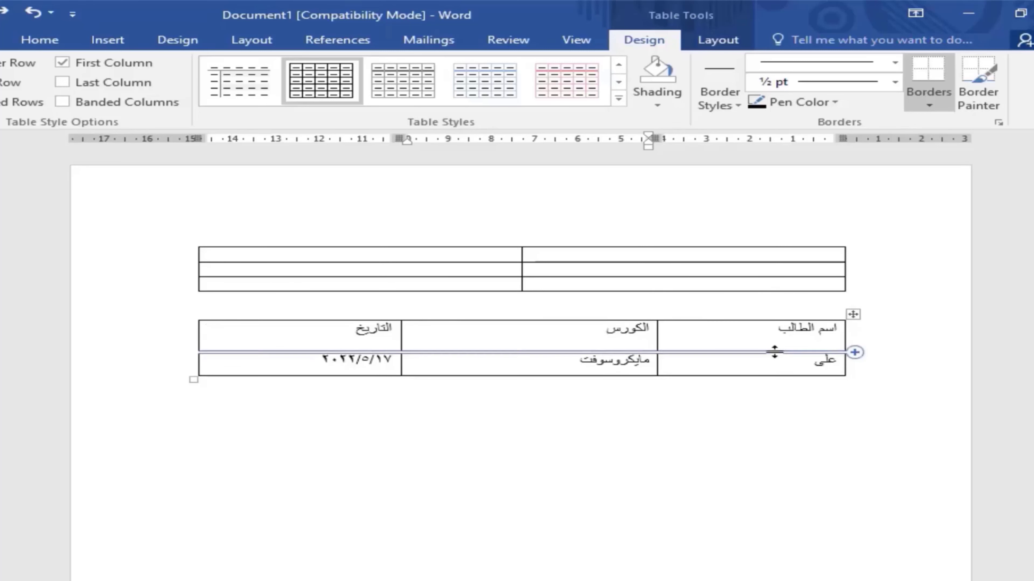
# - Remove and then restore the outside borders on the اسم الطالب header cell
pyautogui.click(773, 346)
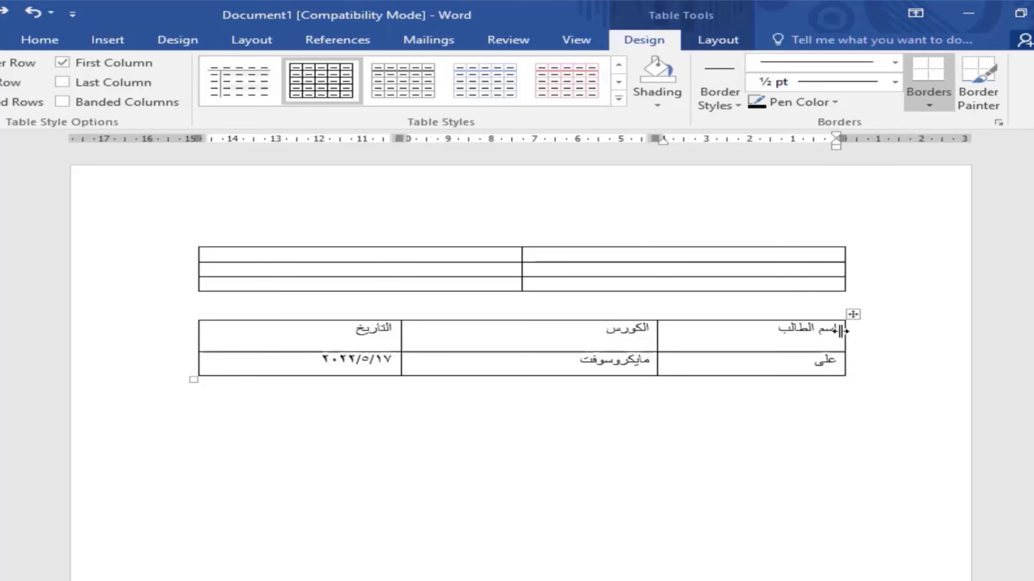
pyautogui.moveTo(840, 331); pyautogui.dragTo(676, 337)
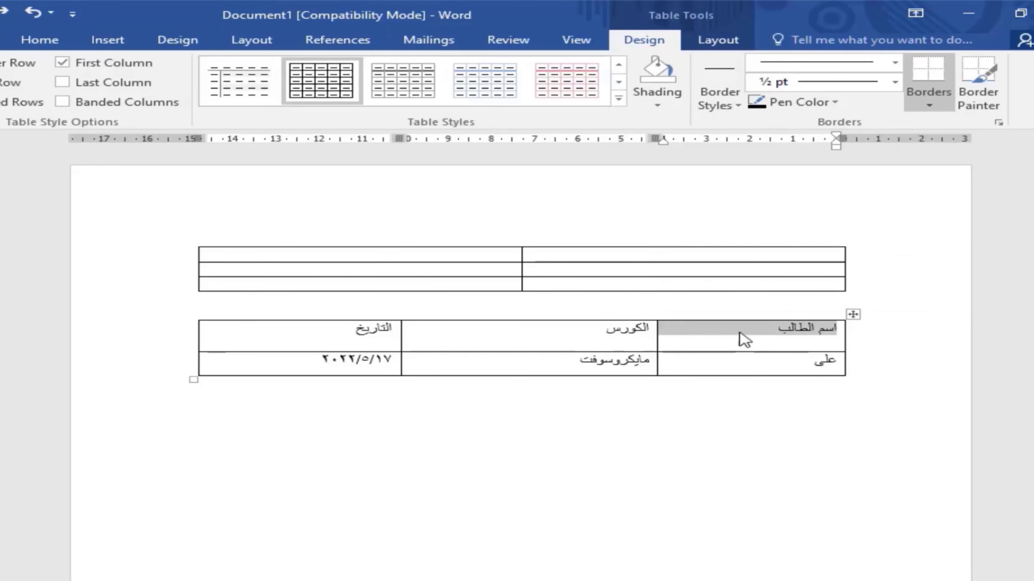
pyautogui.click(929, 102)
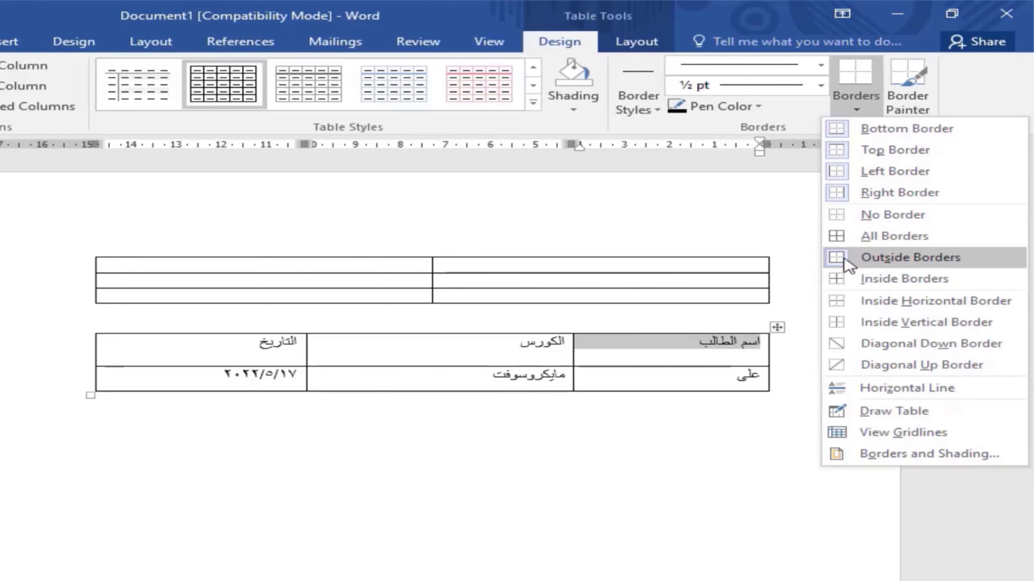
pyautogui.click(859, 258)
pyautogui.click(855, 109)
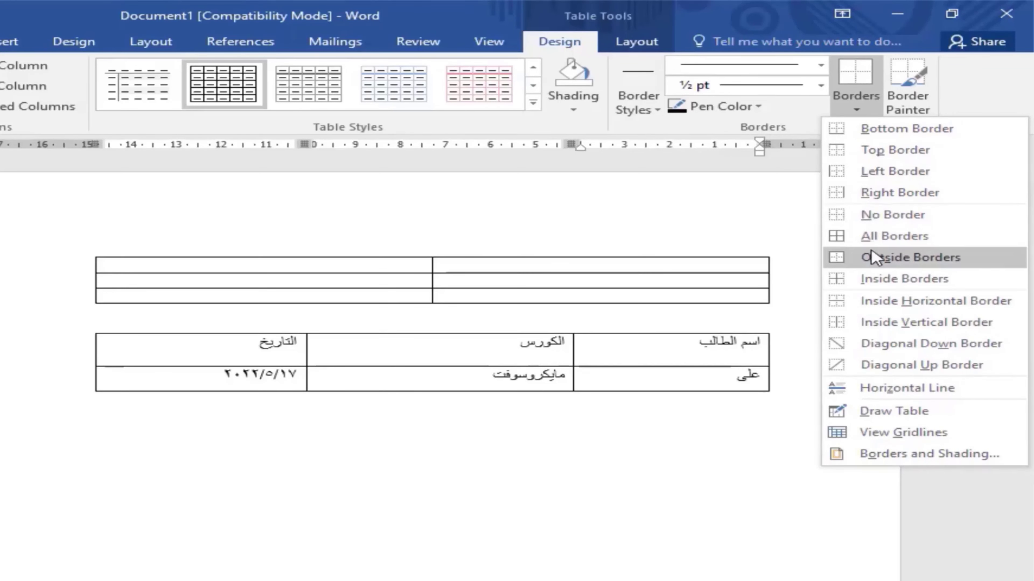
pyautogui.click(872, 261)
pyautogui.click(742, 344)
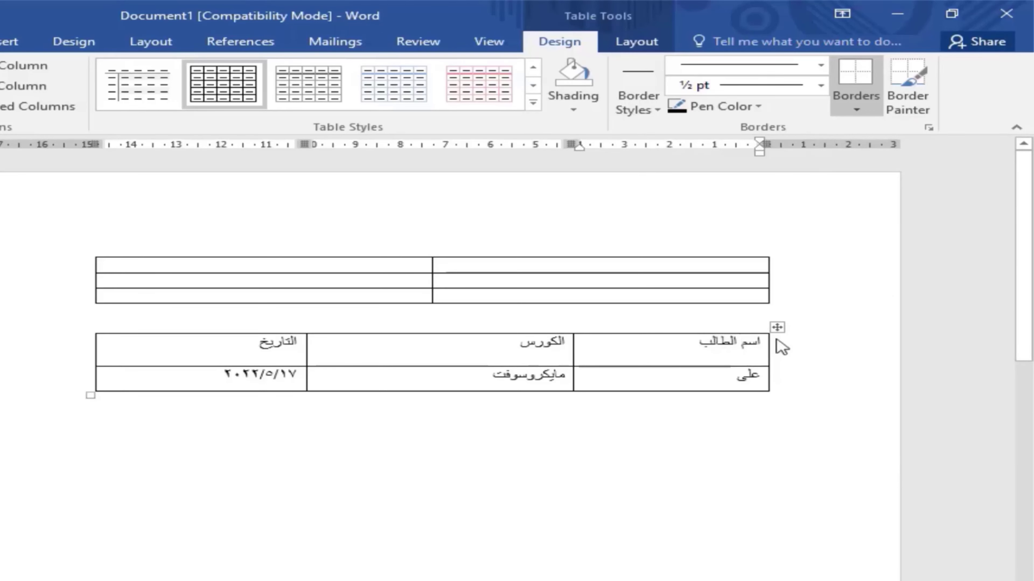
# - Select the whole header row and bring up its Borders and Shading settings
pyautogui.moveTo(766, 341); pyautogui.dragTo(230, 351)
pyautogui.click(856, 109)
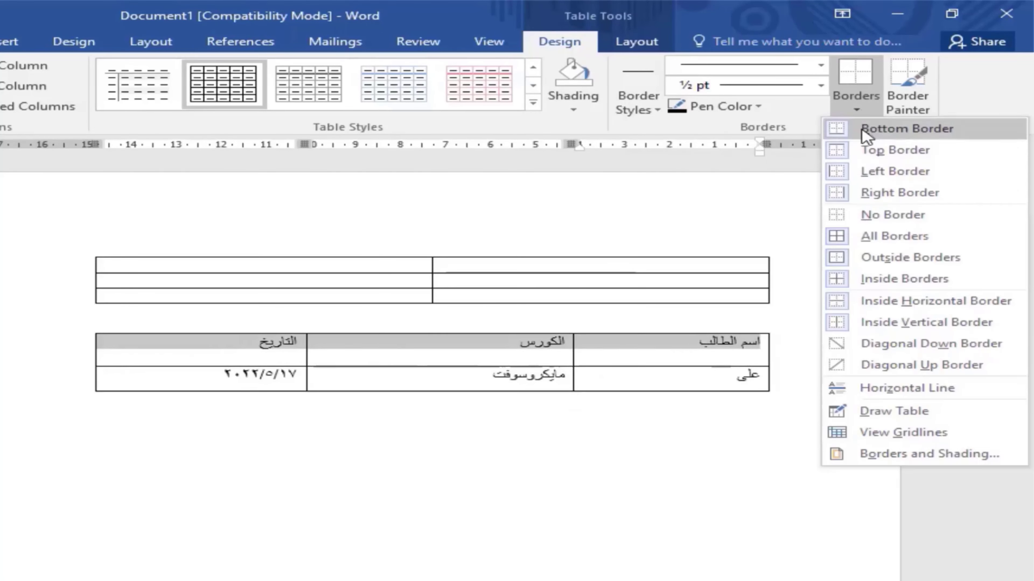
pyautogui.click(867, 460)
# - Try a box border on the header row with double, dash-dot and solid styles, then undo it
pyautogui.click(46, 222)
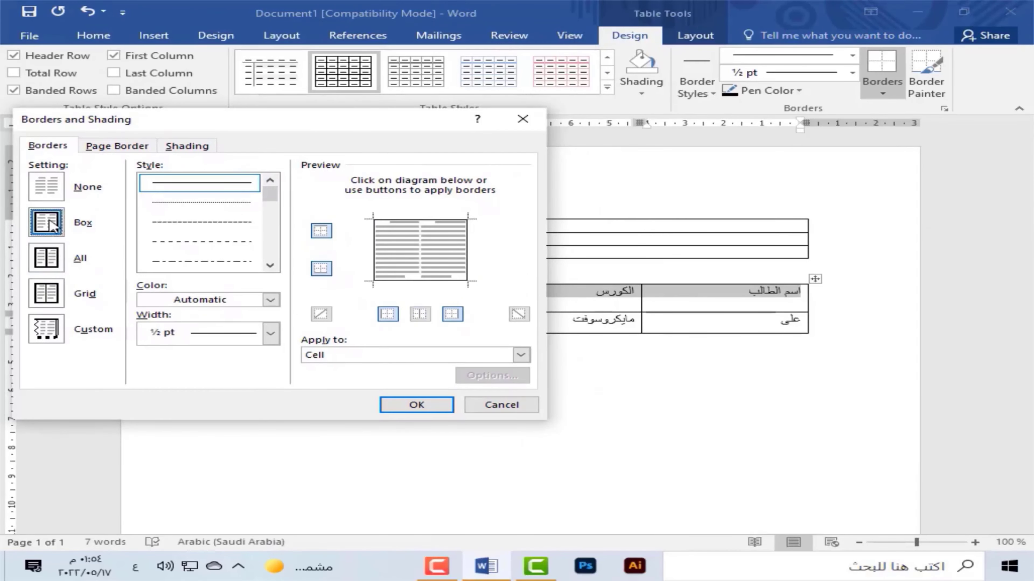
pyautogui.scroll(-1, 269, 210)
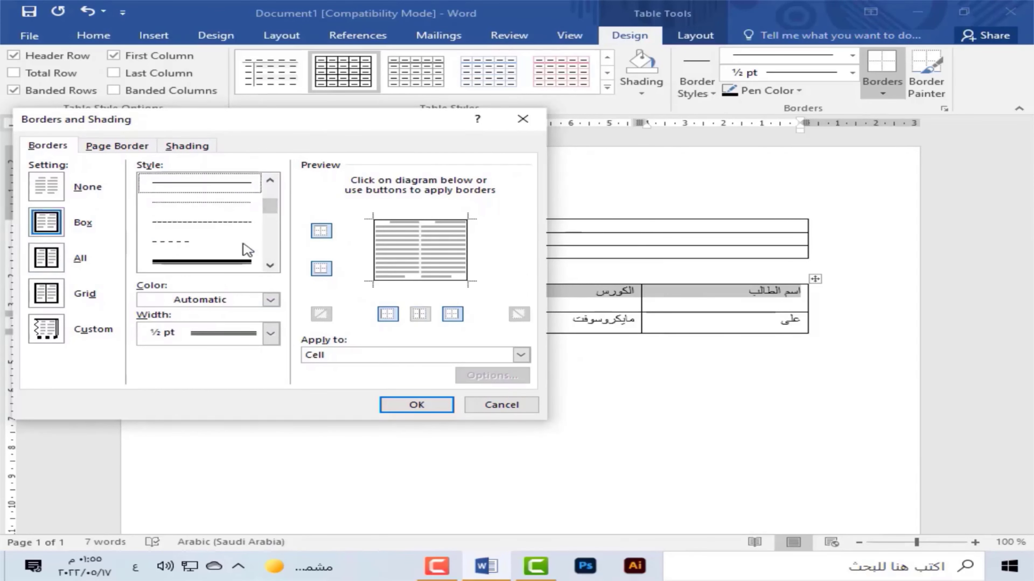
pyautogui.click(244, 254)
pyautogui.scroll(2, 241, 224)
pyautogui.click(234, 261)
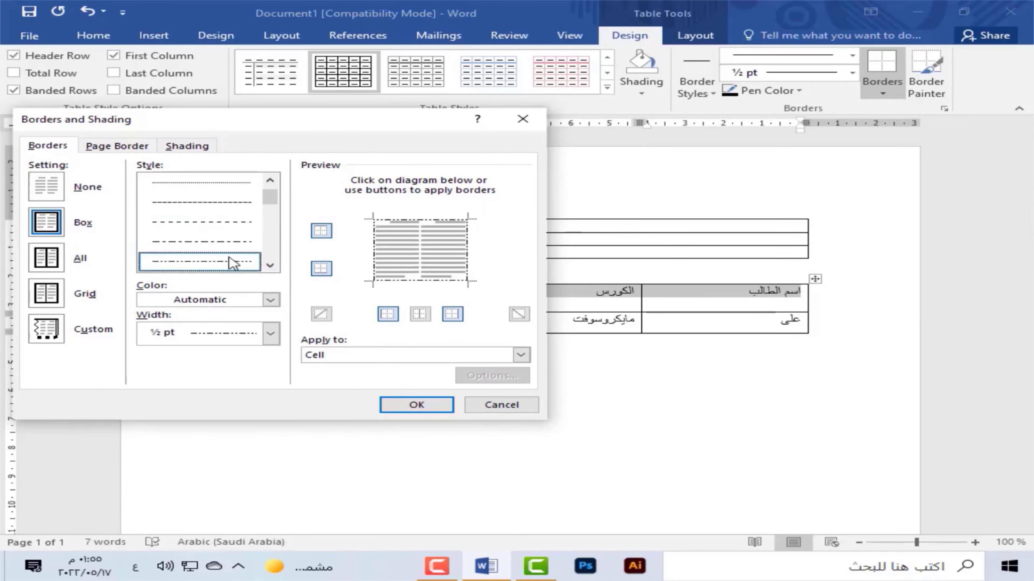
pyautogui.scroll(1, 268, 191)
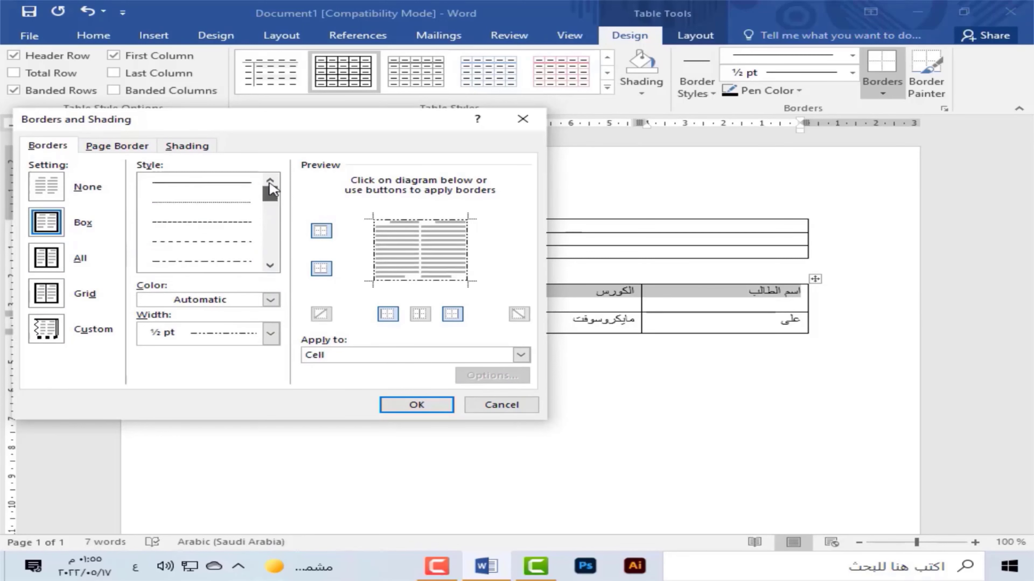
pyautogui.click(236, 185)
pyautogui.press('Return')
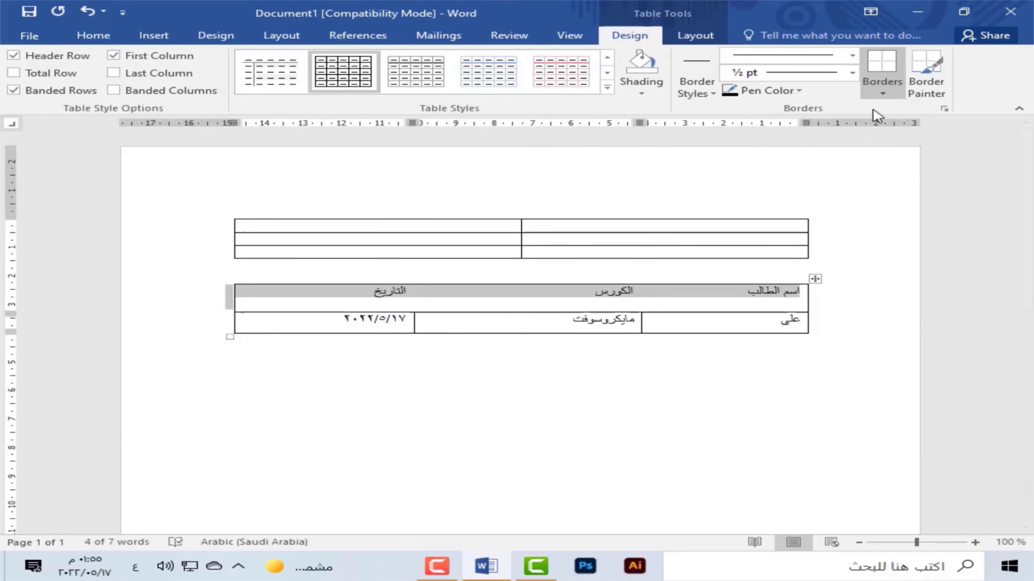
pyautogui.click(87, 13)
# - Put all borders back on the header row
pyautogui.click(882, 93)
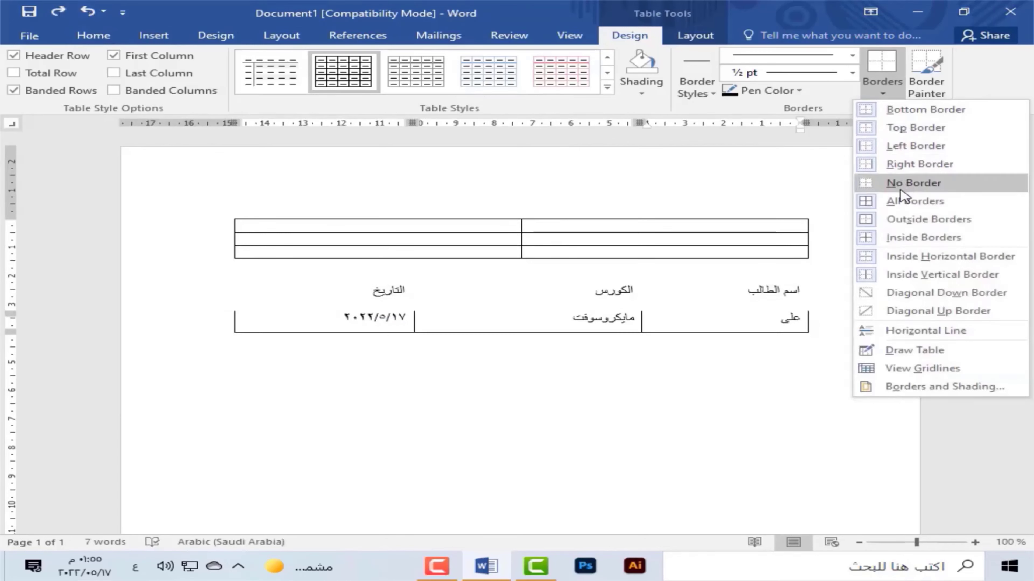
pyautogui.click(902, 206)
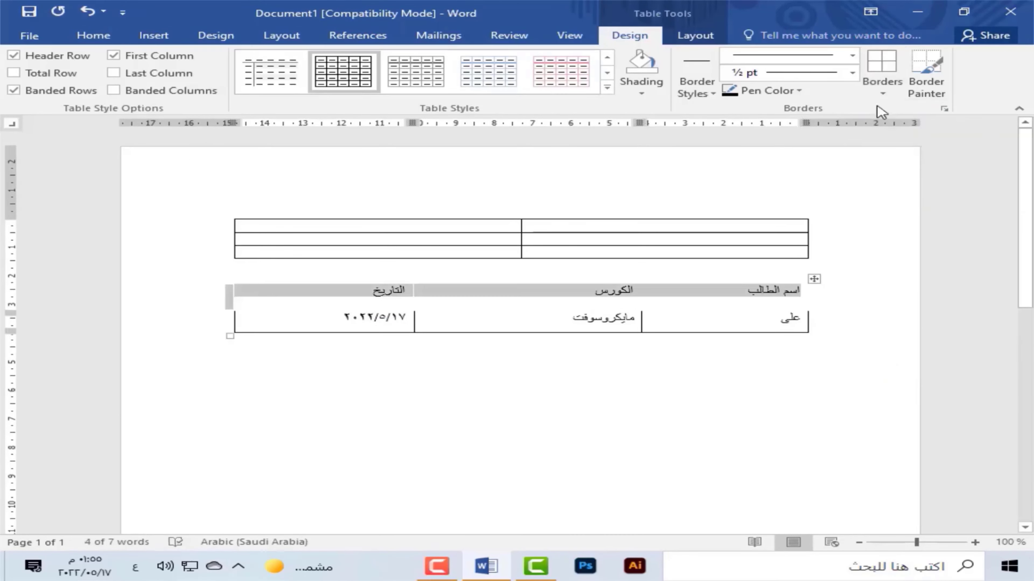
pyautogui.click(882, 93)
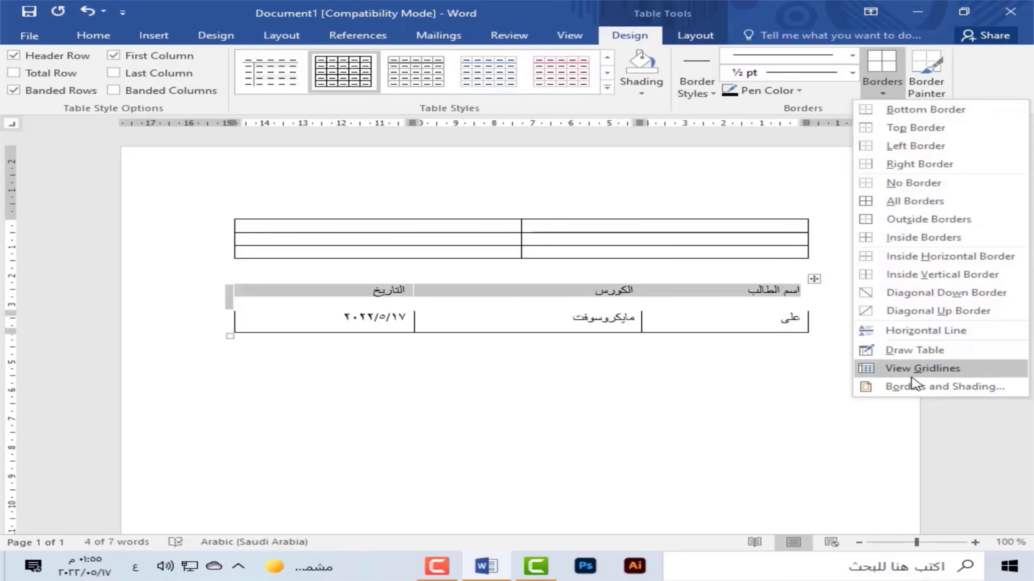
pyautogui.click(915, 387)
# - Give the اسم الطالب column cells double-line borders via Borders and Shading
pyautogui.moveTo(773, 290); pyautogui.dragTo(761, 330)
pyautogui.click(882, 93)
pyautogui.click(886, 387)
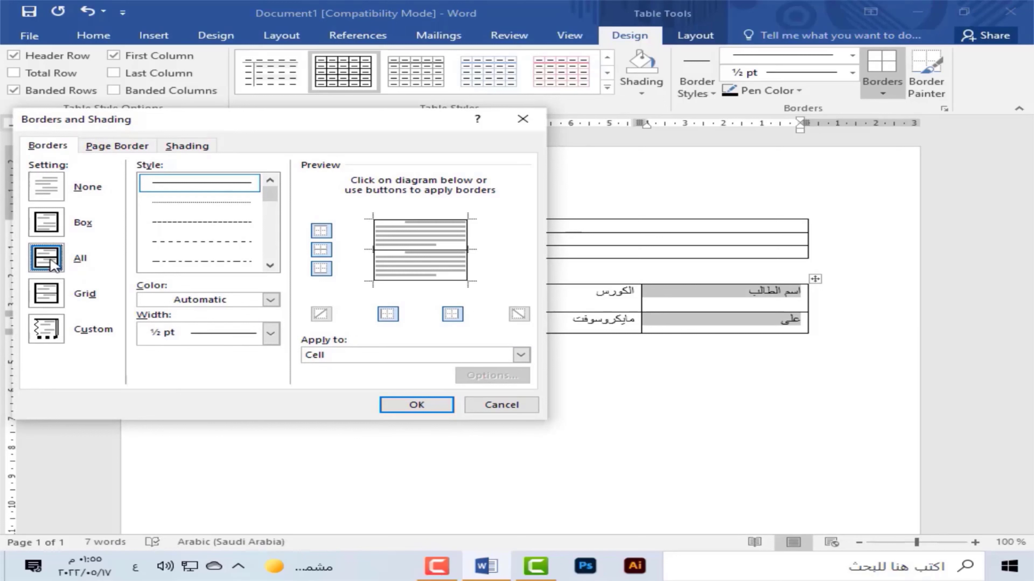
pyautogui.scroll(-2, 272, 208)
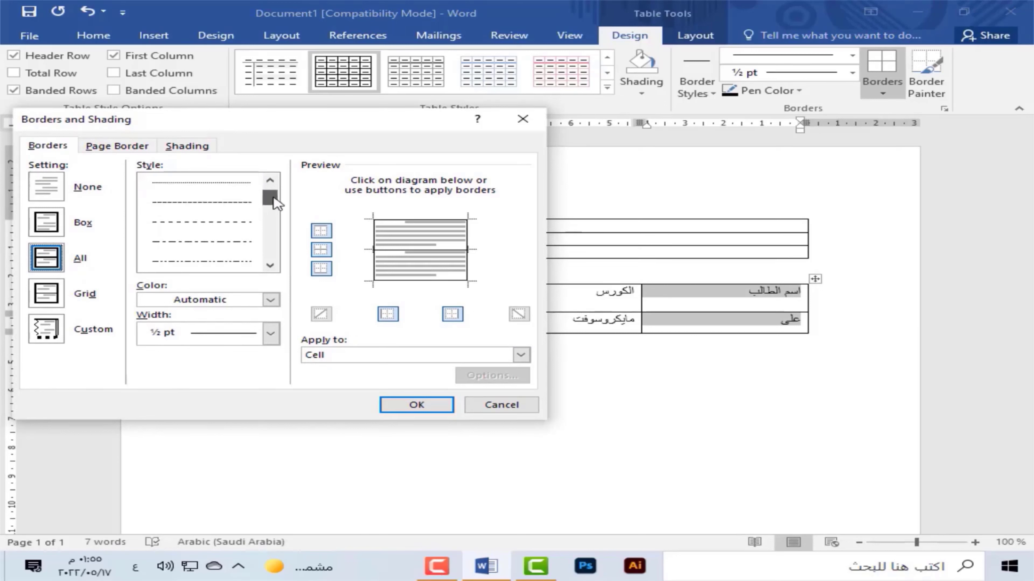
pyautogui.click(218, 245)
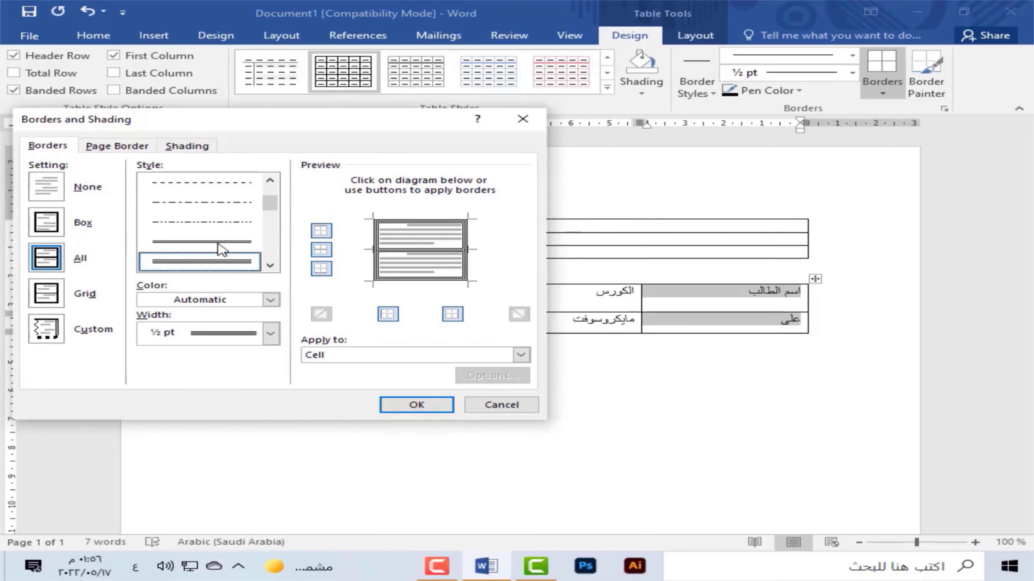
pyautogui.click(417, 404)
pyautogui.click(719, 272)
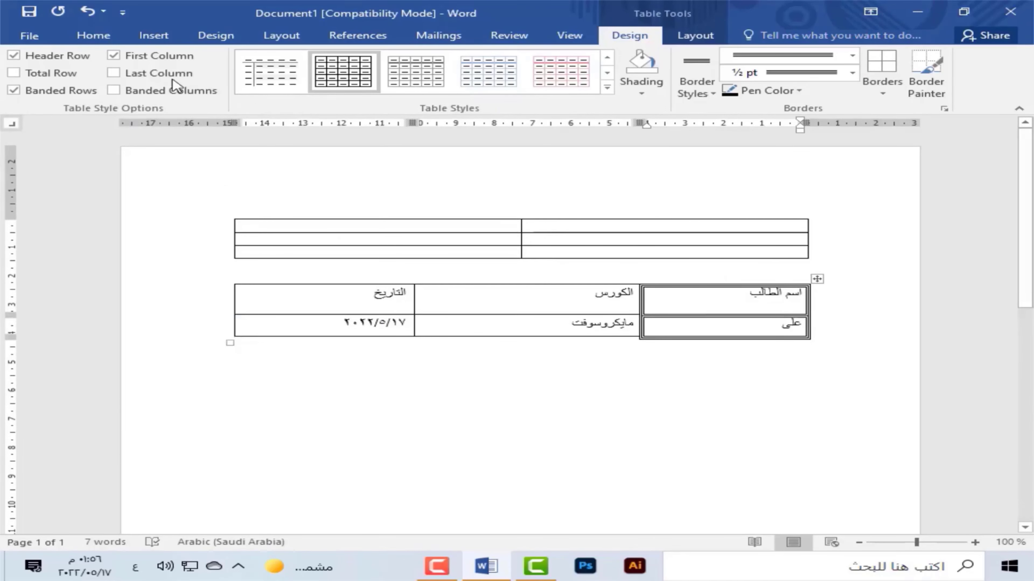
# - Undo the double column borders, then try and undo 3 pt borders on the whole table
pyautogui.hotkey('ctrl', 'z')
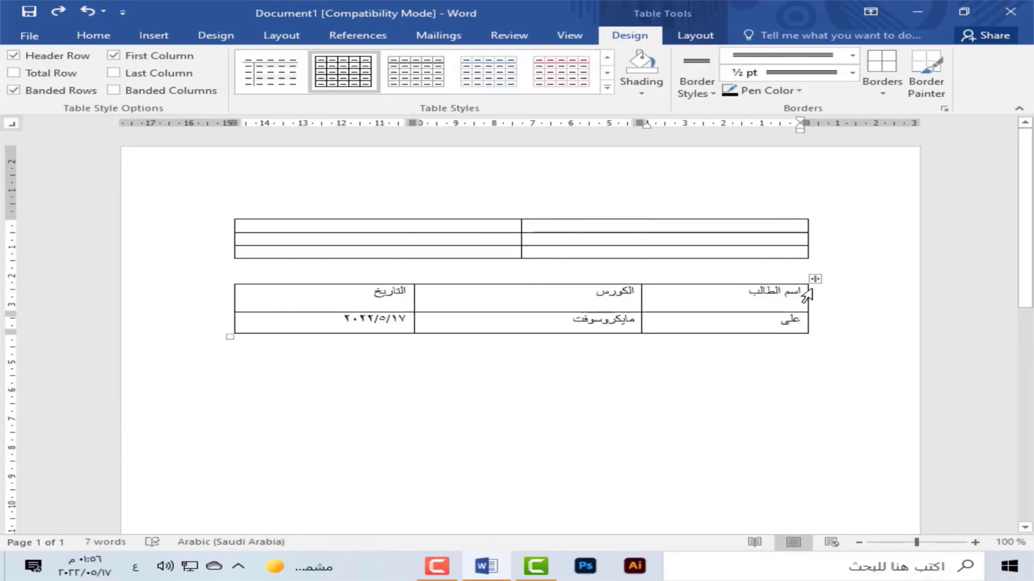
pyautogui.click(815, 278)
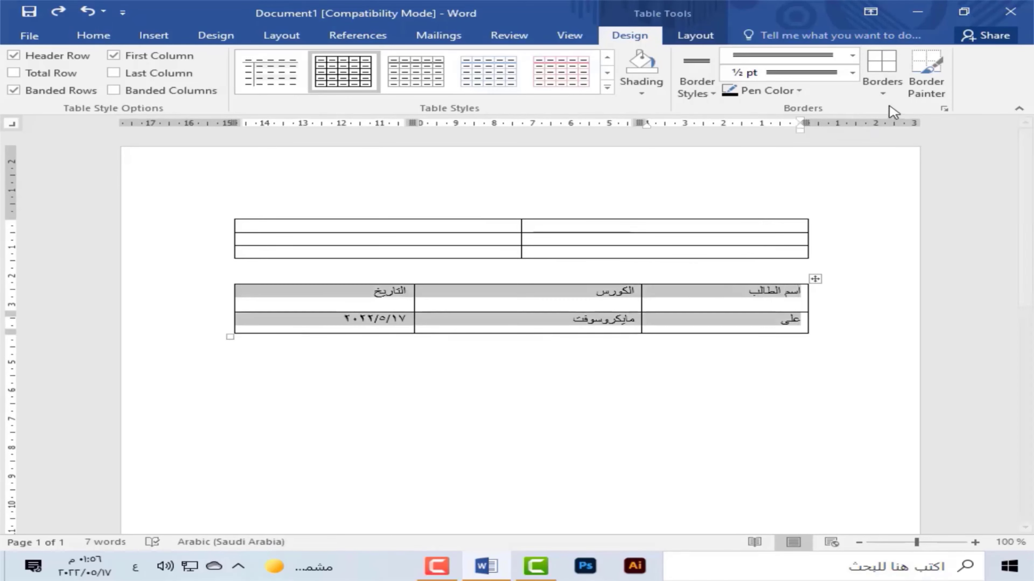
pyautogui.click(883, 94)
pyautogui.click(899, 390)
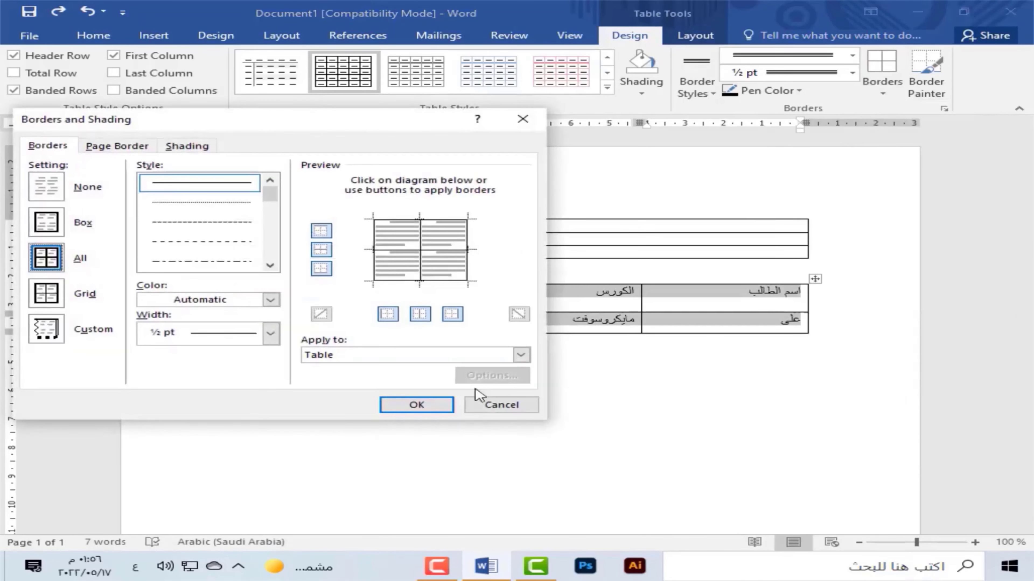
pyautogui.click(269, 213)
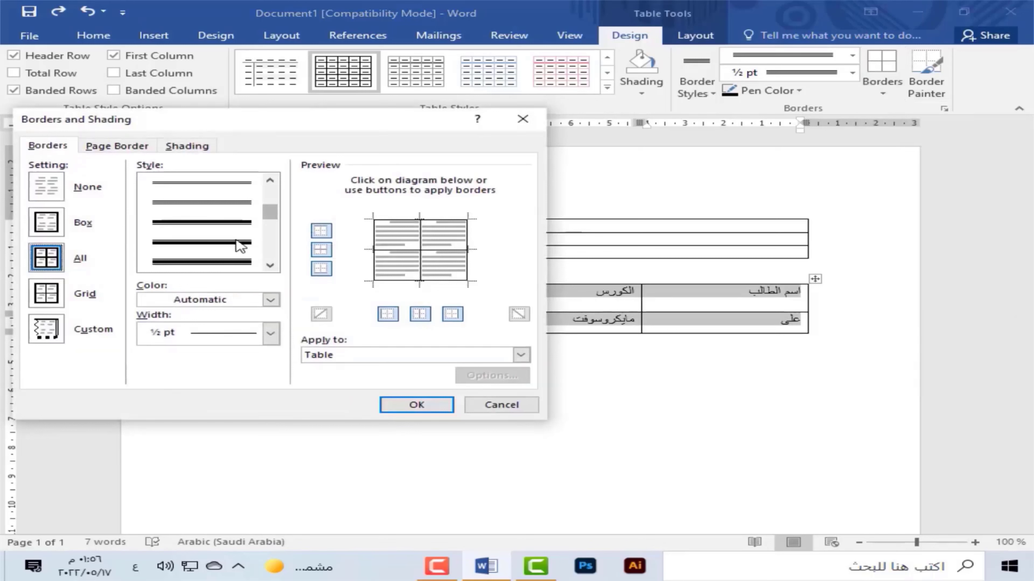
pyautogui.click(202, 262)
pyautogui.click(416, 404)
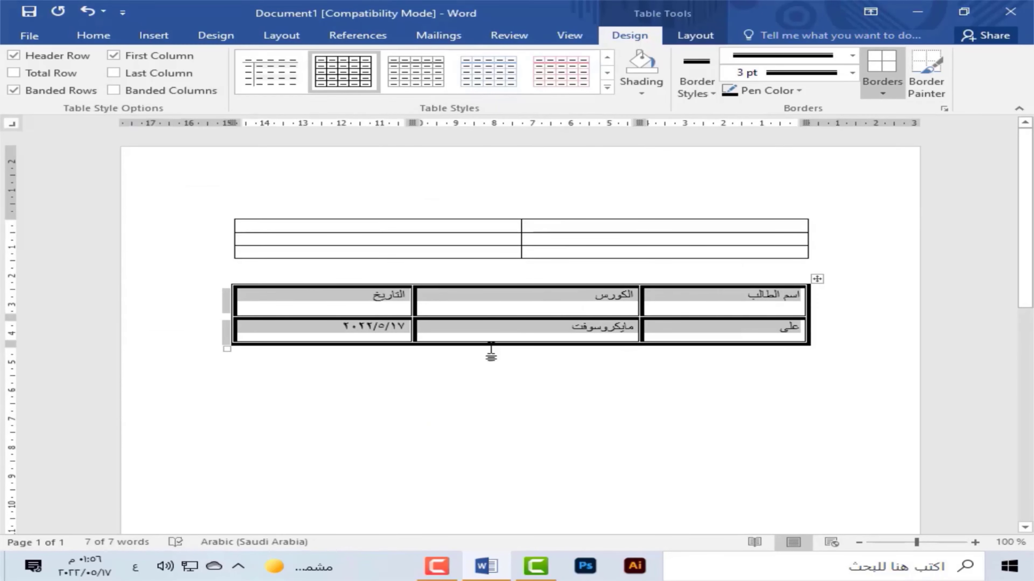
pyautogui.click(86, 12)
# - Apply a Grid border with a thick 3 pt outline to the student table
pyautogui.click(883, 94)
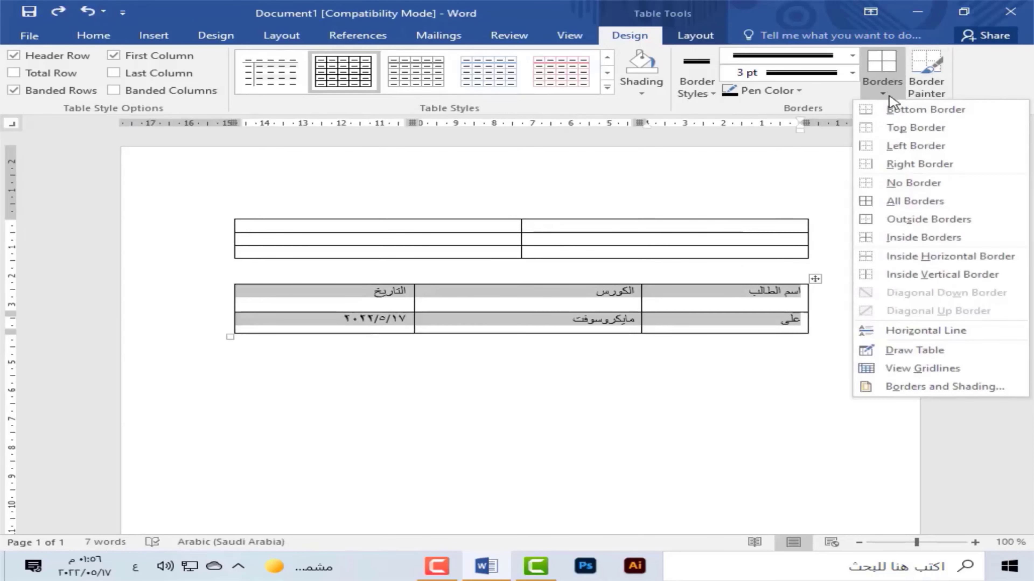
pyautogui.click(880, 387)
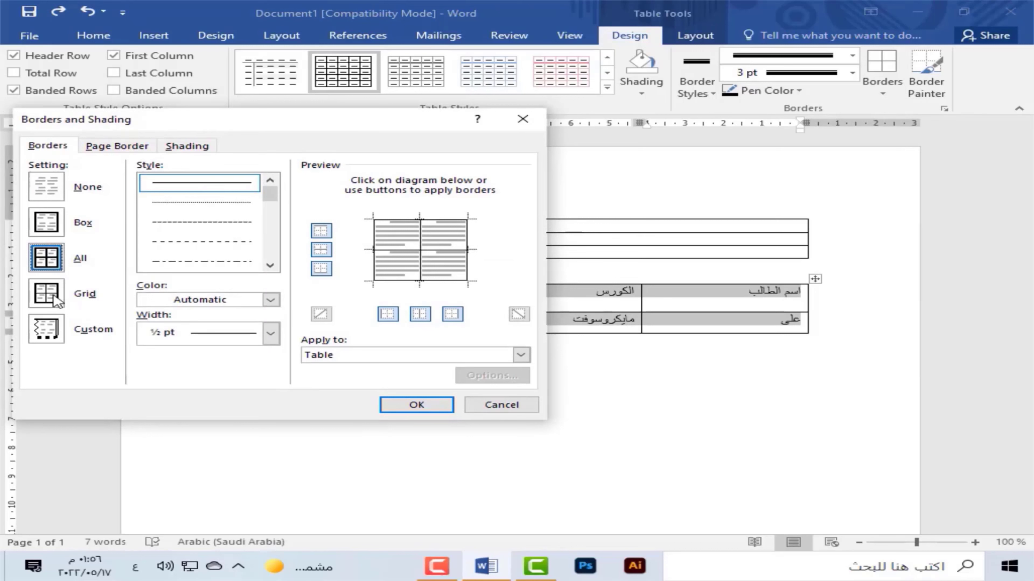
pyautogui.click(46, 294)
pyautogui.click(416, 404)
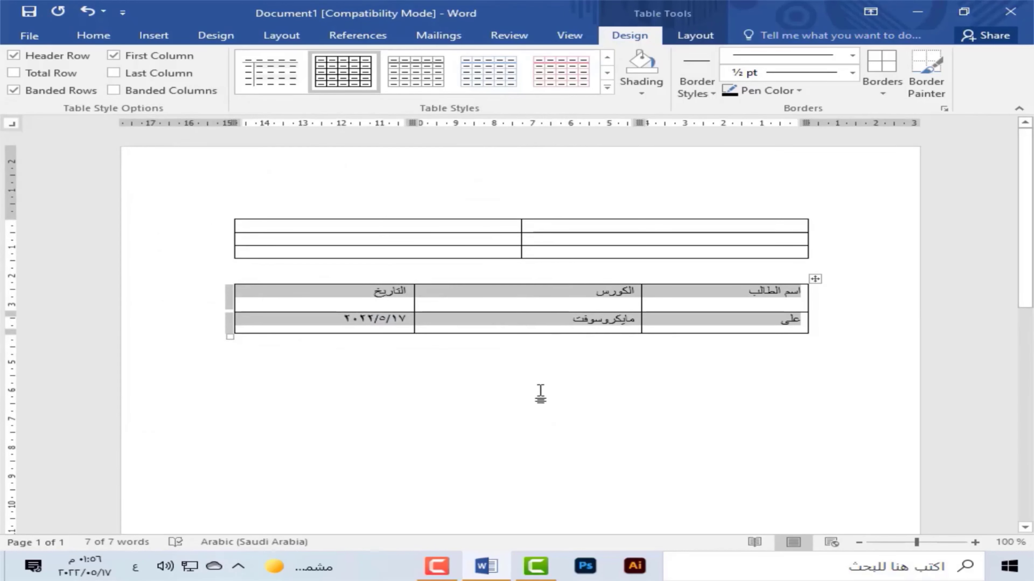
pyautogui.click(882, 91)
pyautogui.click(879, 387)
pyautogui.click(416, 404)
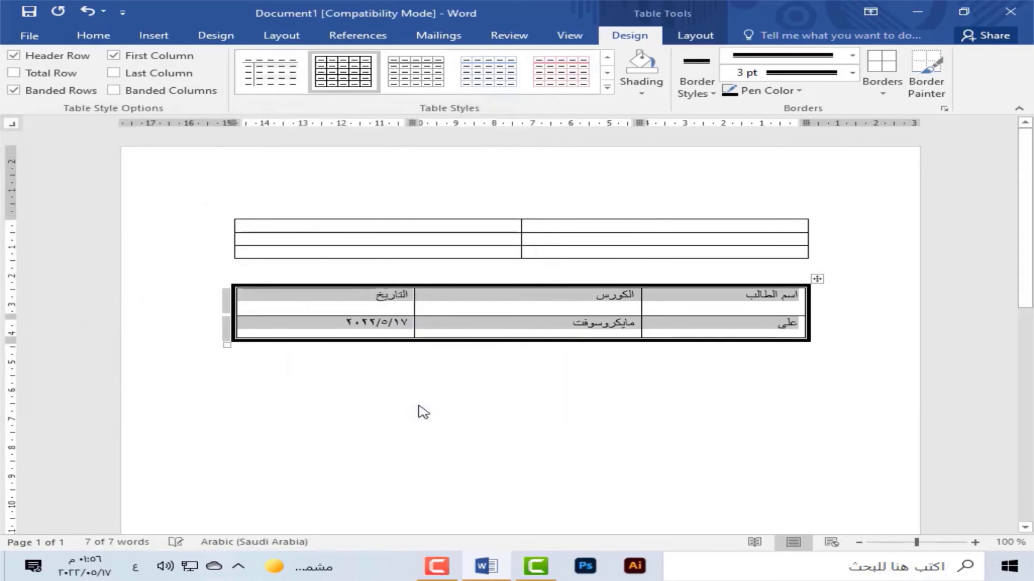
pyautogui.click(523, 307)
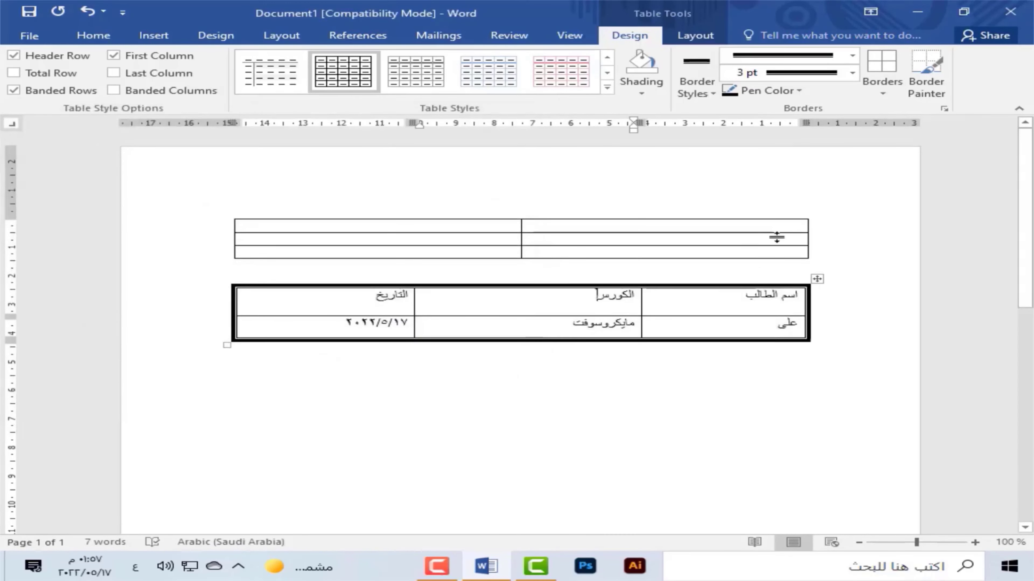
# - Replace the 3 pt border with 2¼ pt borders and shade the student table light green
pyautogui.click(87, 11)
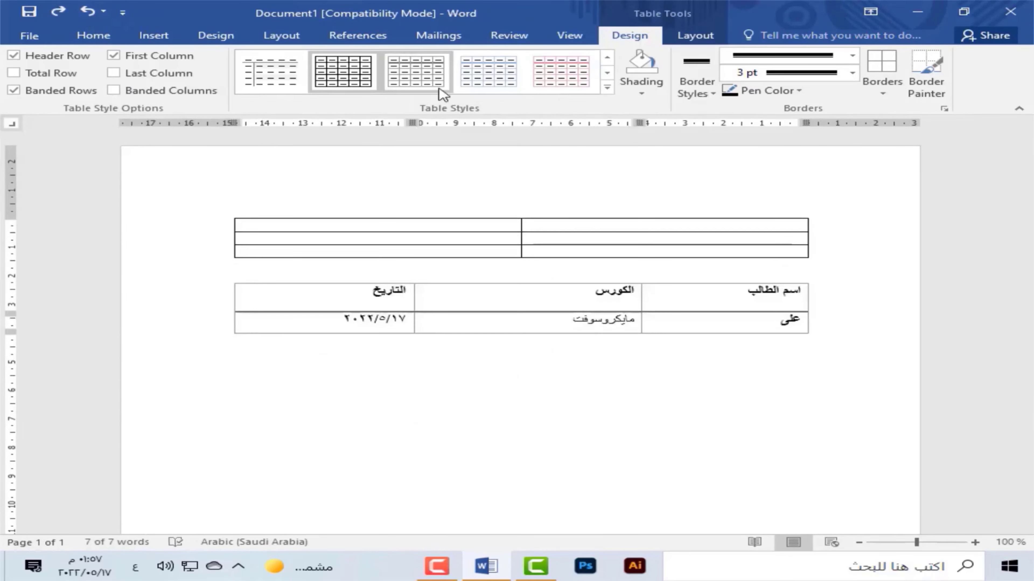
pyautogui.click(804, 303)
pyautogui.click(944, 108)
pyautogui.click(270, 333)
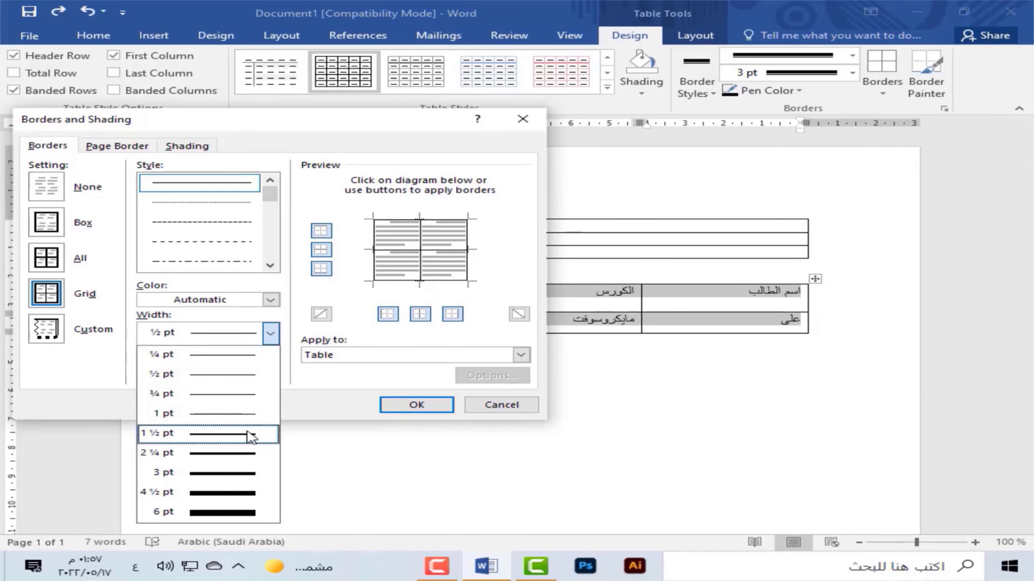
pyautogui.click(249, 455)
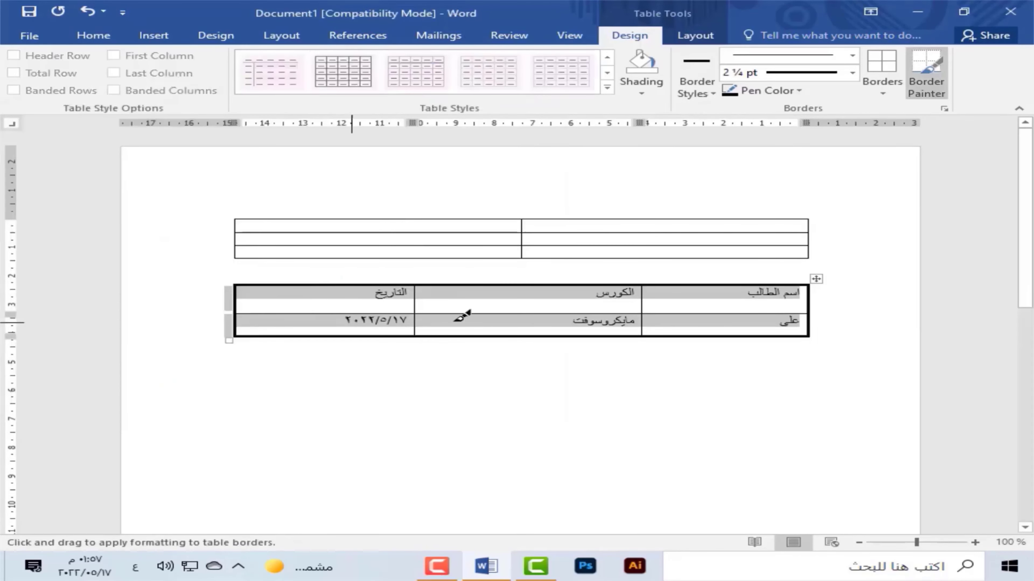
pyautogui.click(343, 71)
pyautogui.click(944, 108)
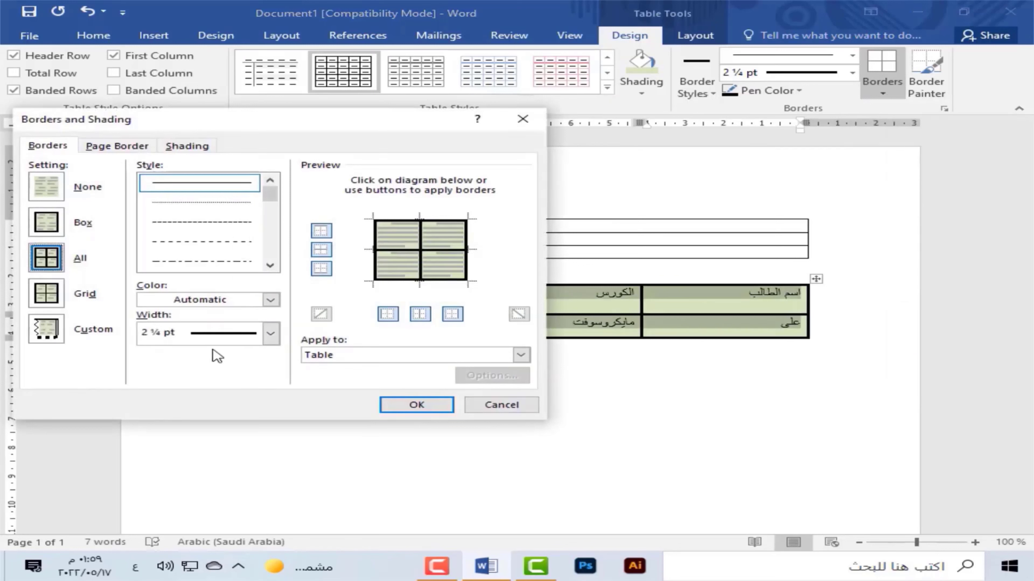
# - Colour all of the student table's 2¼ pt borders orange
pyautogui.click(193, 304)
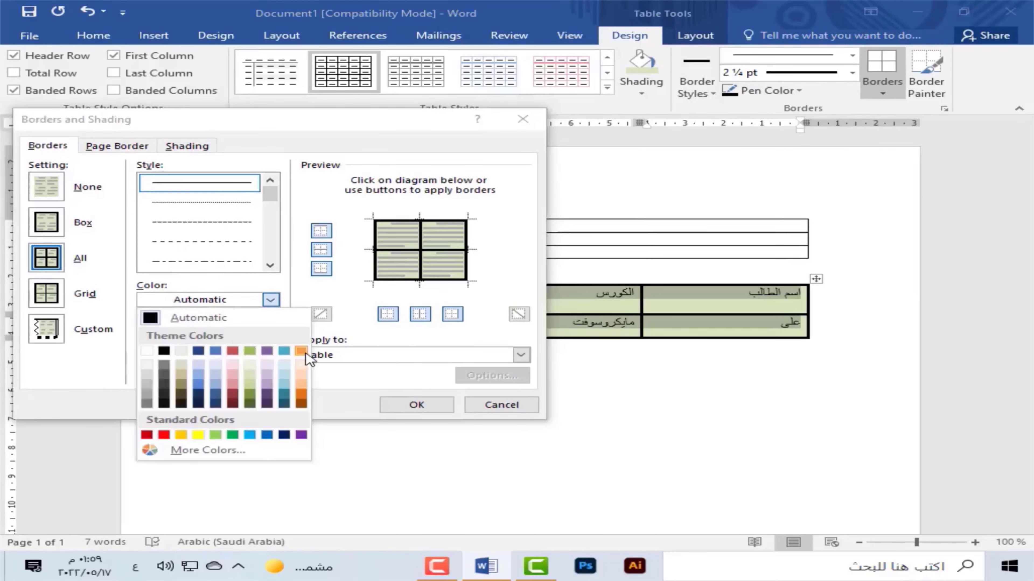
pyautogui.click(301, 393)
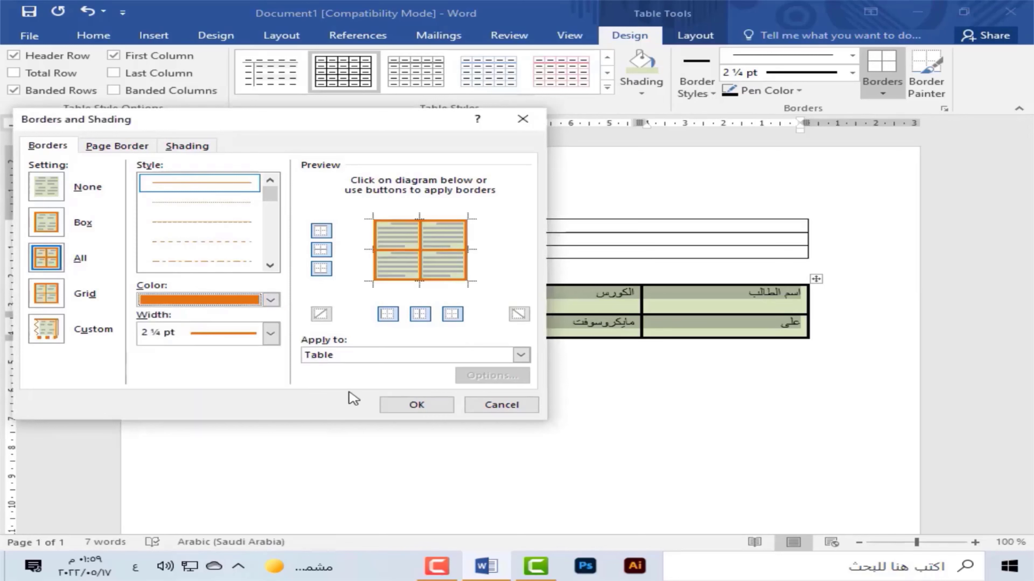
pyautogui.click(389, 405)
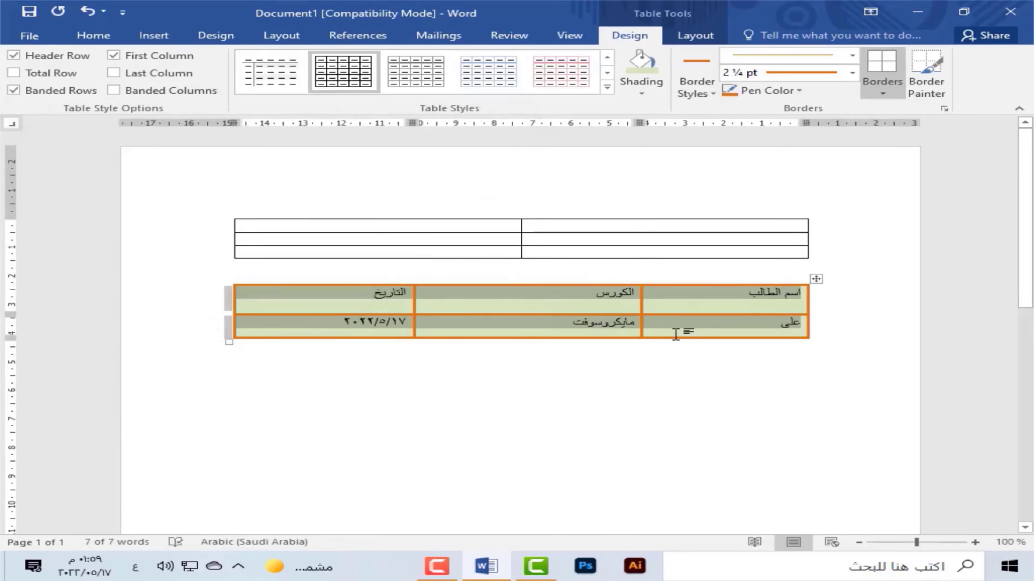
pyautogui.click(883, 93)
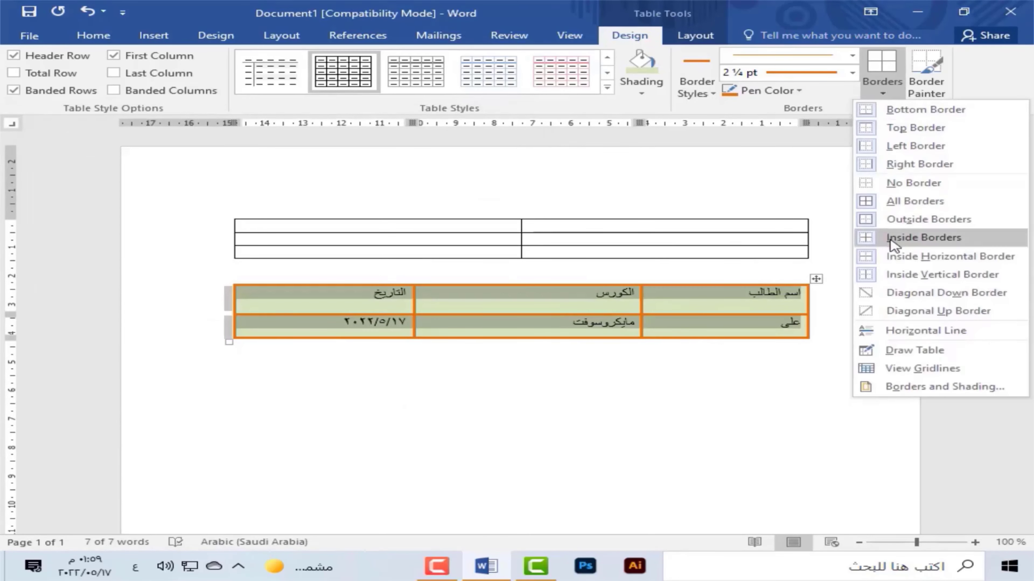
pyautogui.click(881, 387)
pyautogui.click(497, 402)
# - Shade the table light blue and paint green borders onto the اسم الطالب column
pyautogui.click(642, 93)
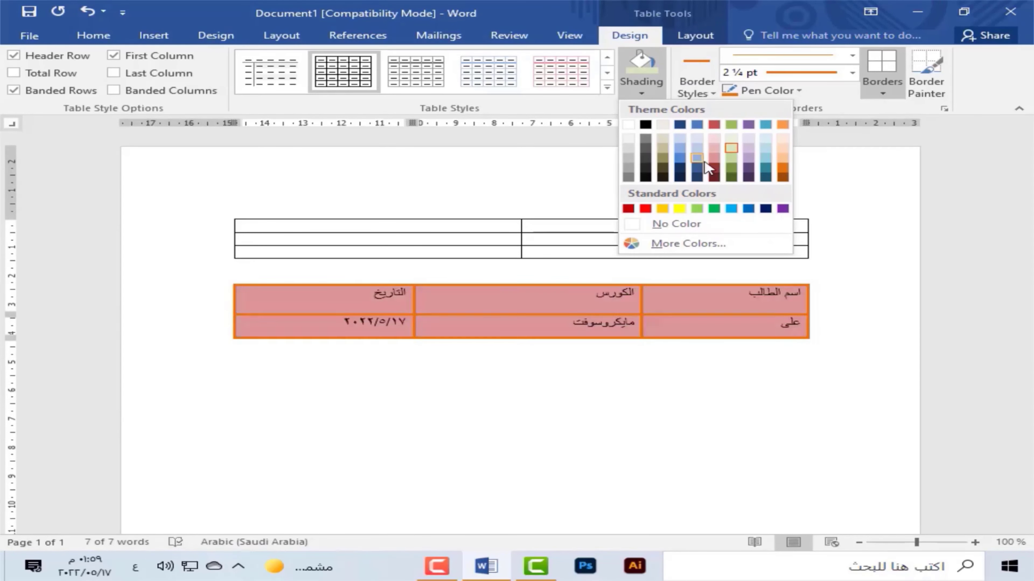
pyautogui.click(696, 158)
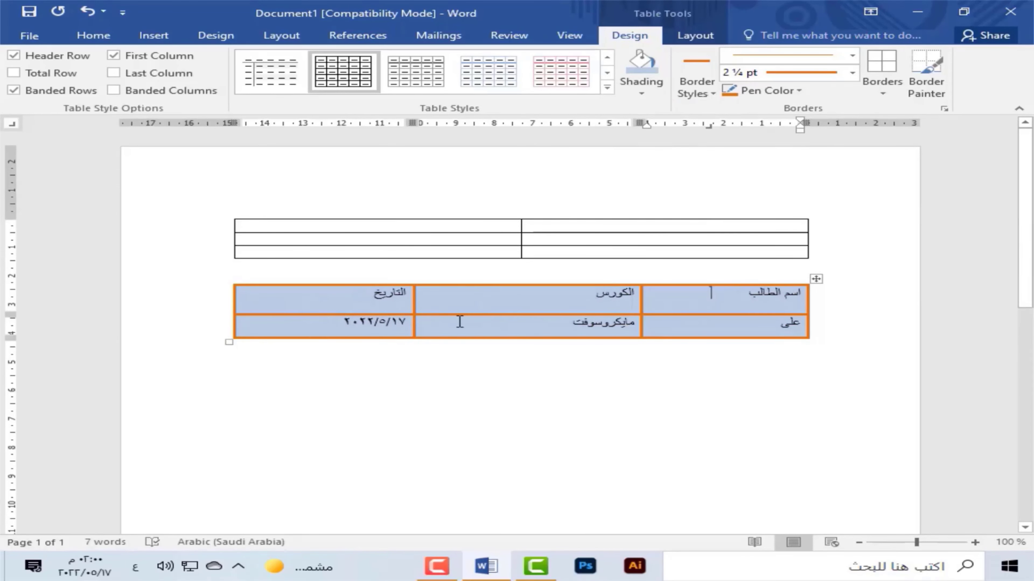
pyautogui.click(799, 91)
pyautogui.moveTo(808, 285); pyautogui.dragTo(645, 294)
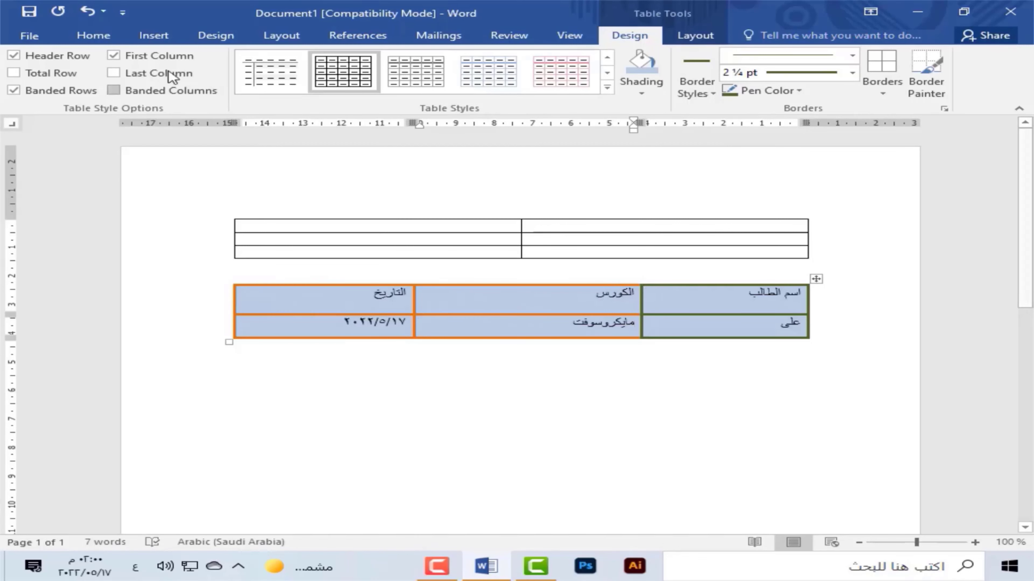
# - Undo the green column borders, then try and undo an olive green border on the header cell
pyautogui.click(86, 12)
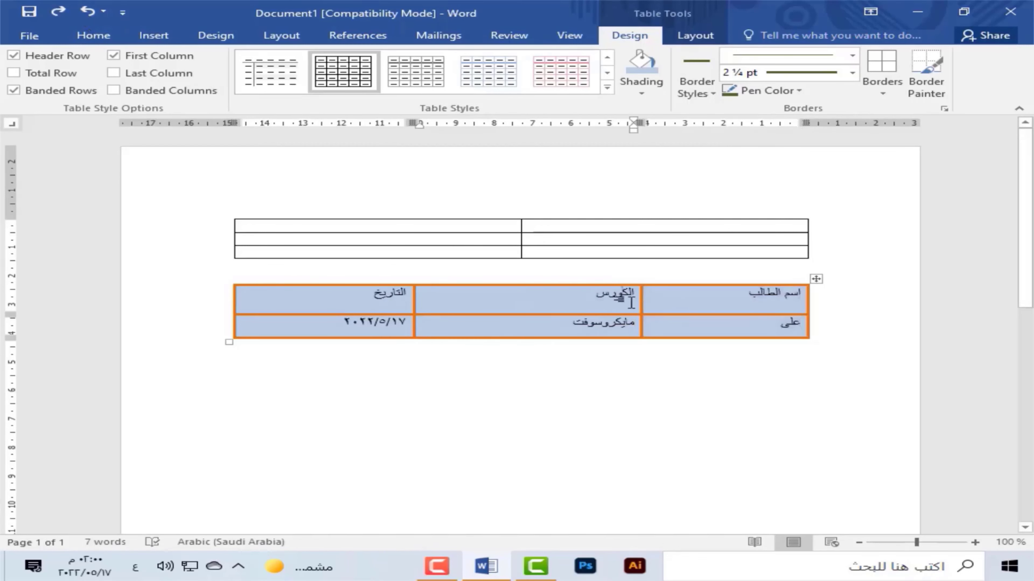
pyautogui.tripleClick(769, 297)
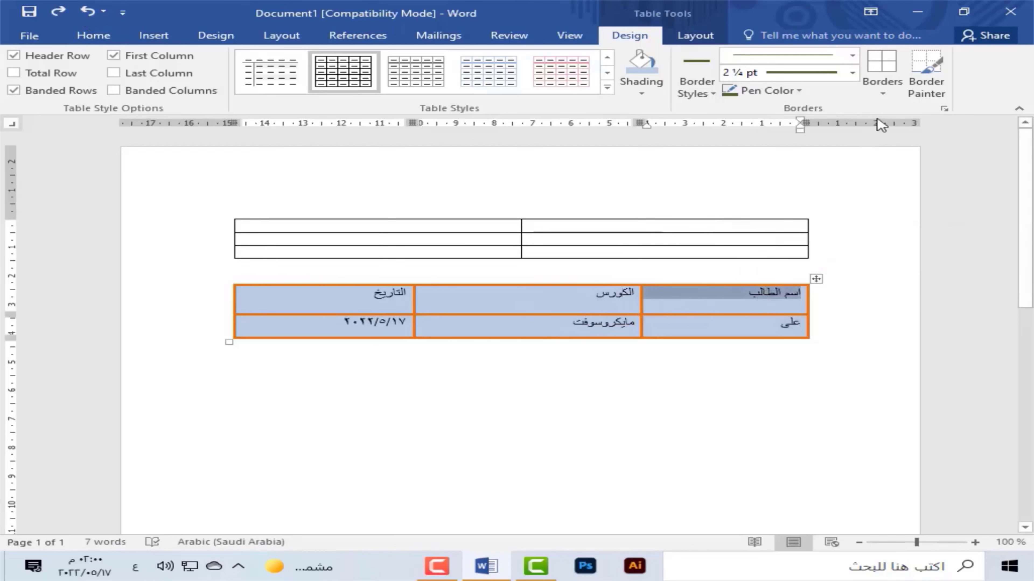
pyautogui.click(882, 93)
pyautogui.click(893, 372)
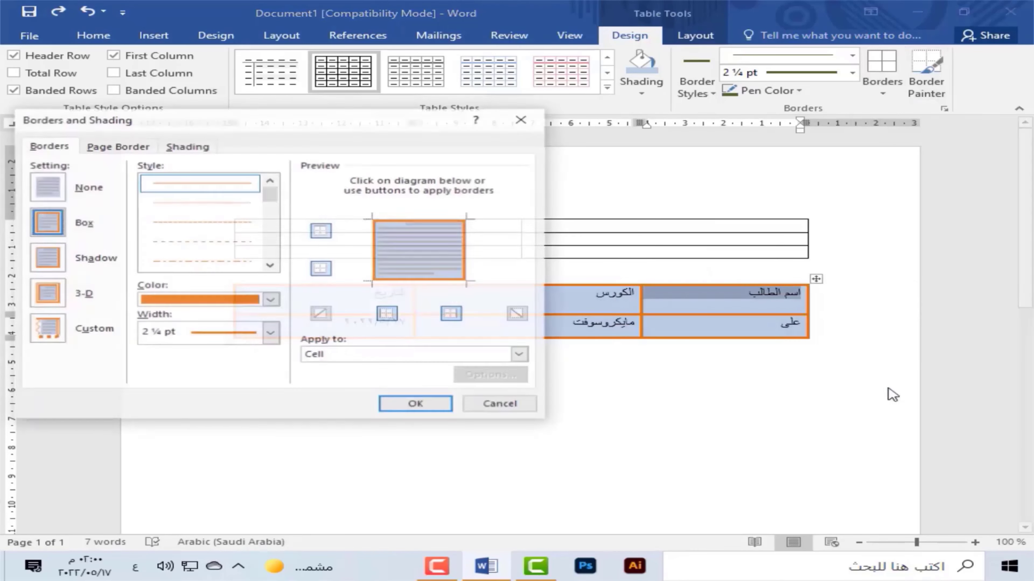
pyautogui.click(271, 301)
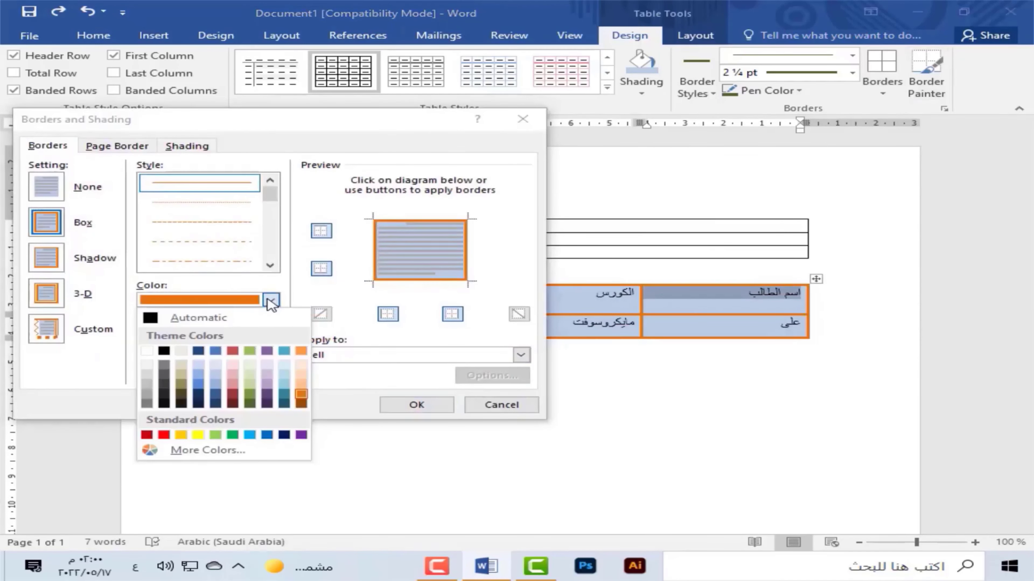
pyautogui.click(250, 404)
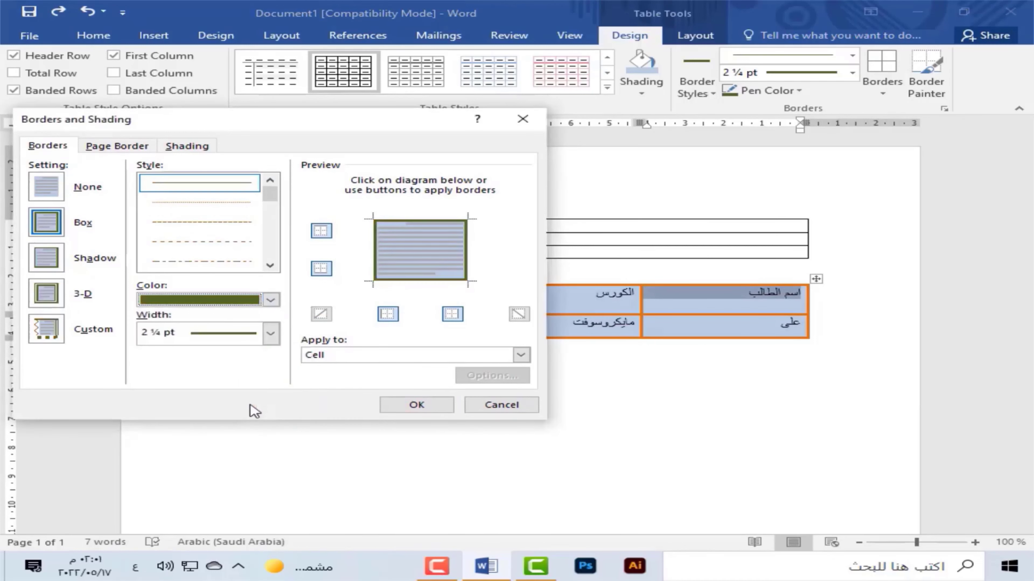
pyautogui.click(396, 405)
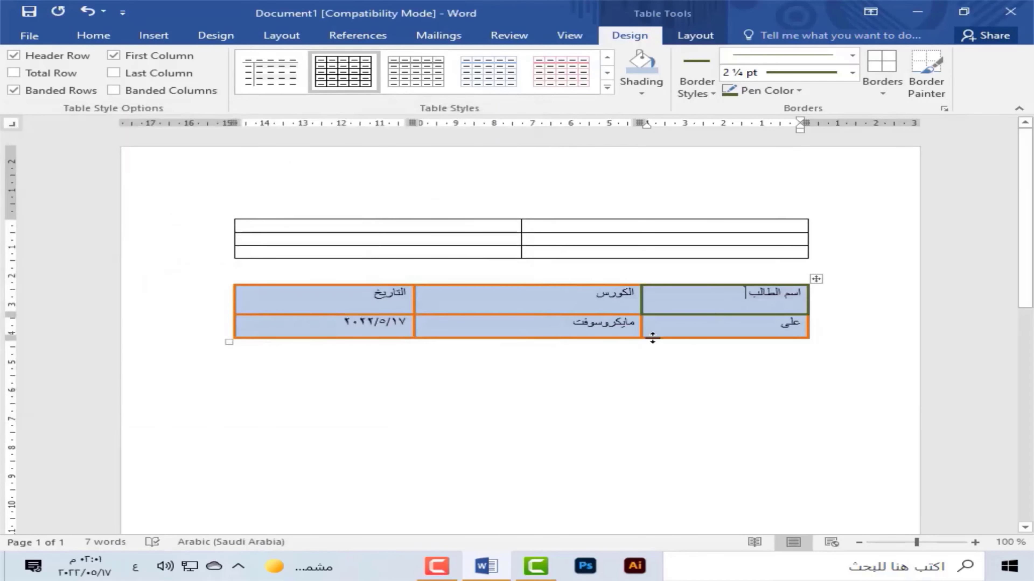
pyautogui.hotkey('ctrl', 'z')
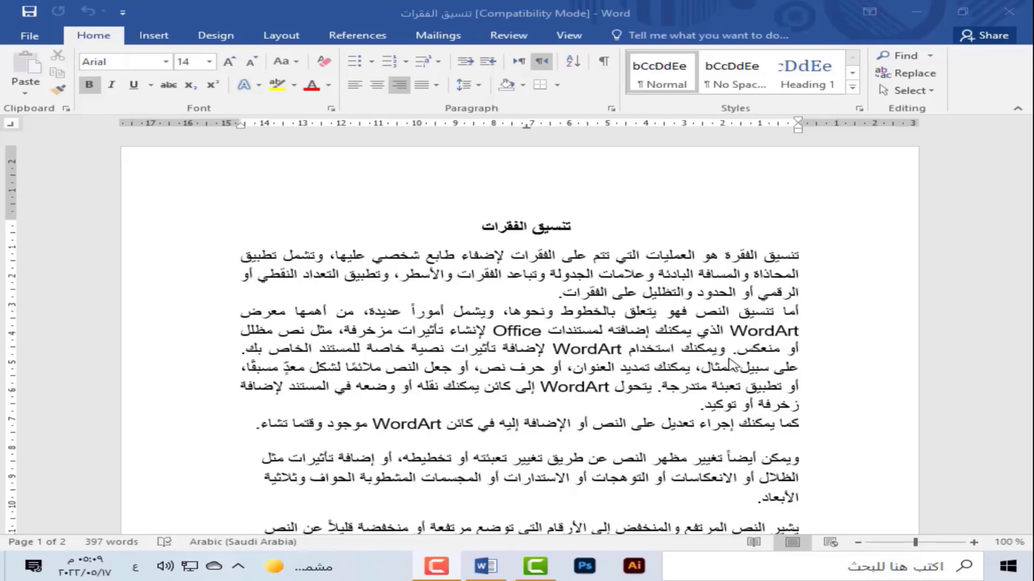
# - Add a blank line after the كما يمكنك paragraph
pyautogui.scroll(-2, 753, 367)
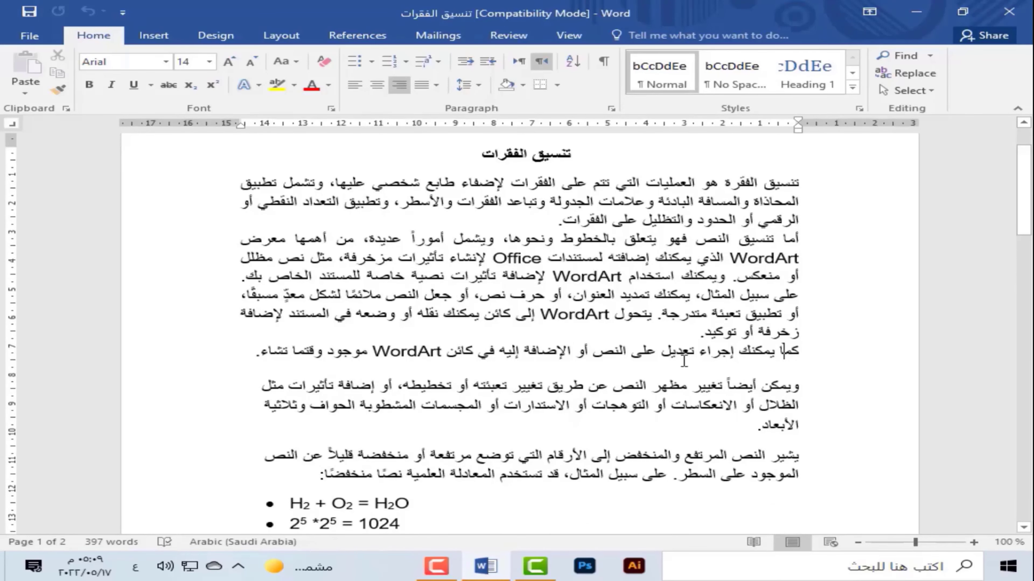
pyautogui.scroll(-2, 742, 340)
pyautogui.click(772, 311)
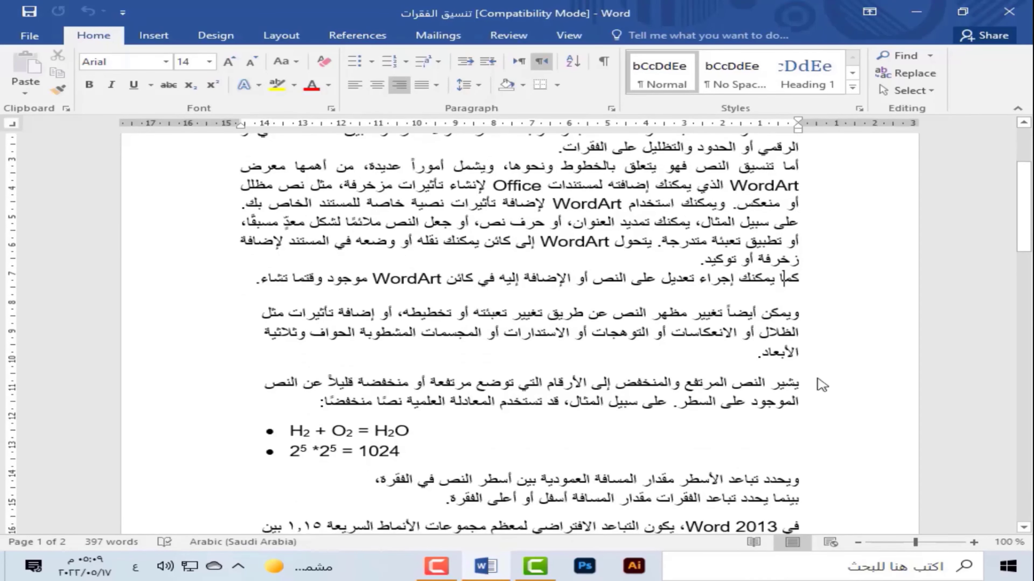
pyautogui.scroll(-2, 801, 382)
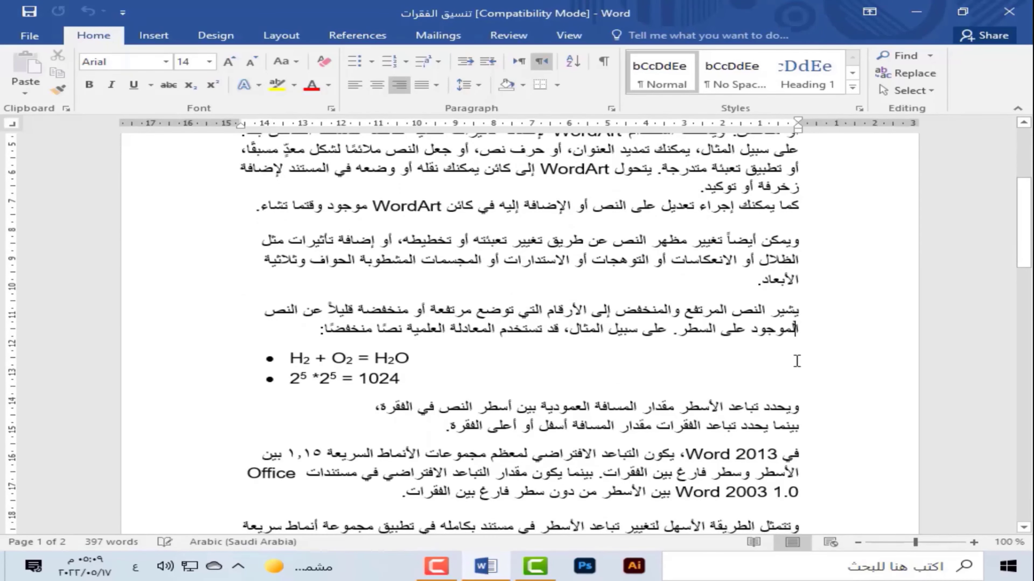
pyautogui.click(793, 223)
pyautogui.press('Return')
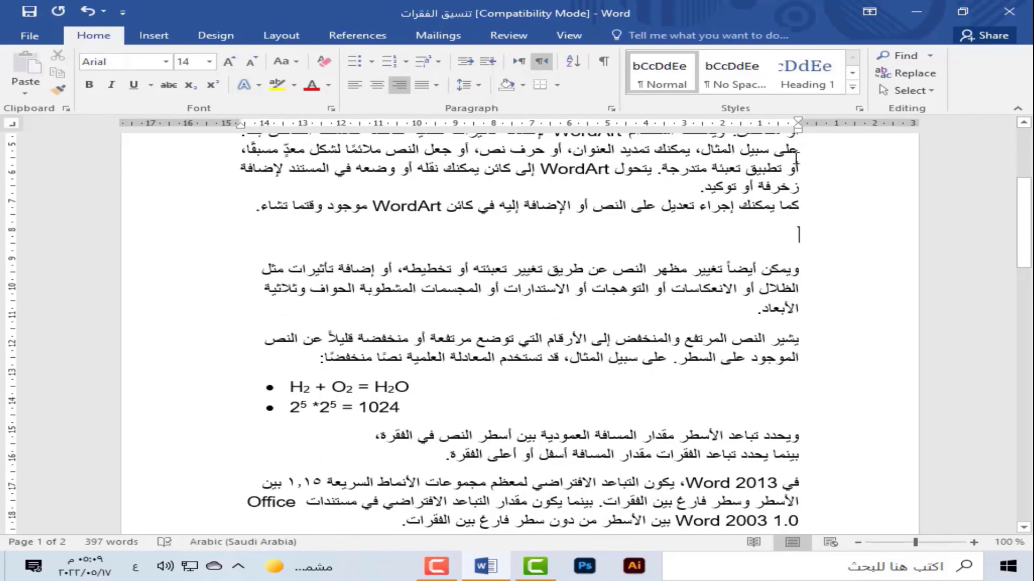
# - Insert the pencils picture from the Desktop's word folder, then bring up online picture search
pyautogui.click(175, 40)
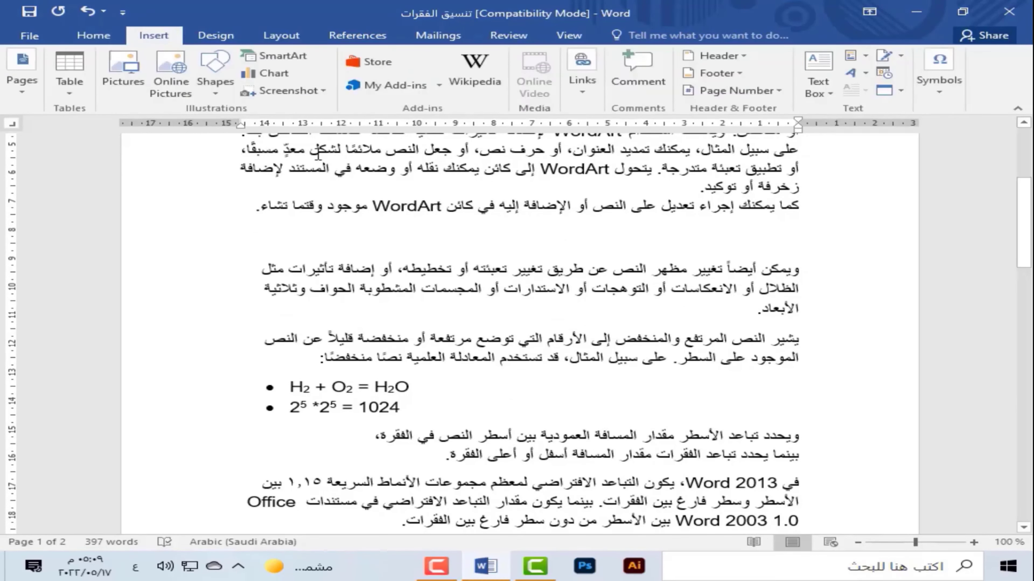
pyautogui.click(127, 100)
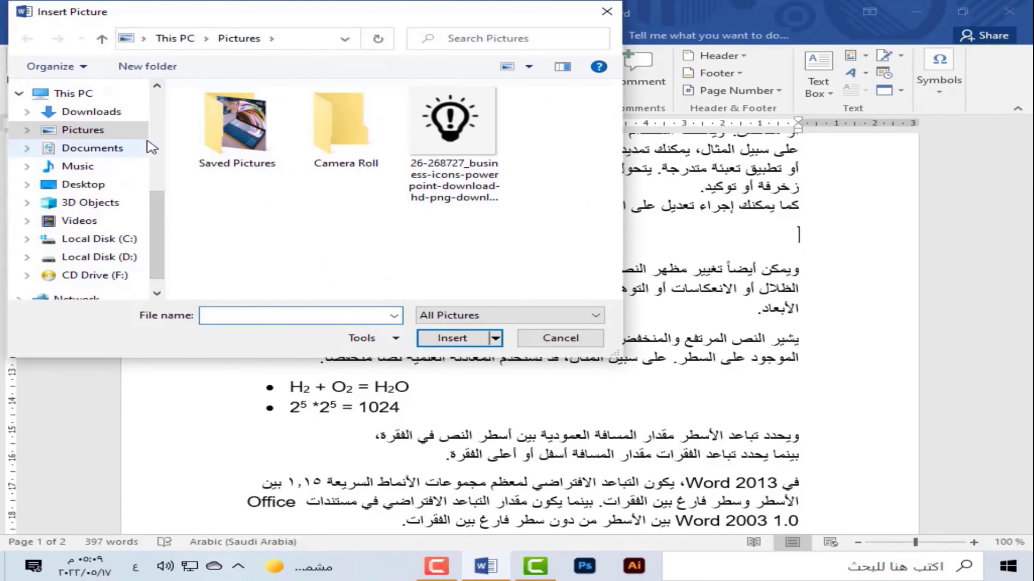
pyautogui.scroll(-1, 162, 212)
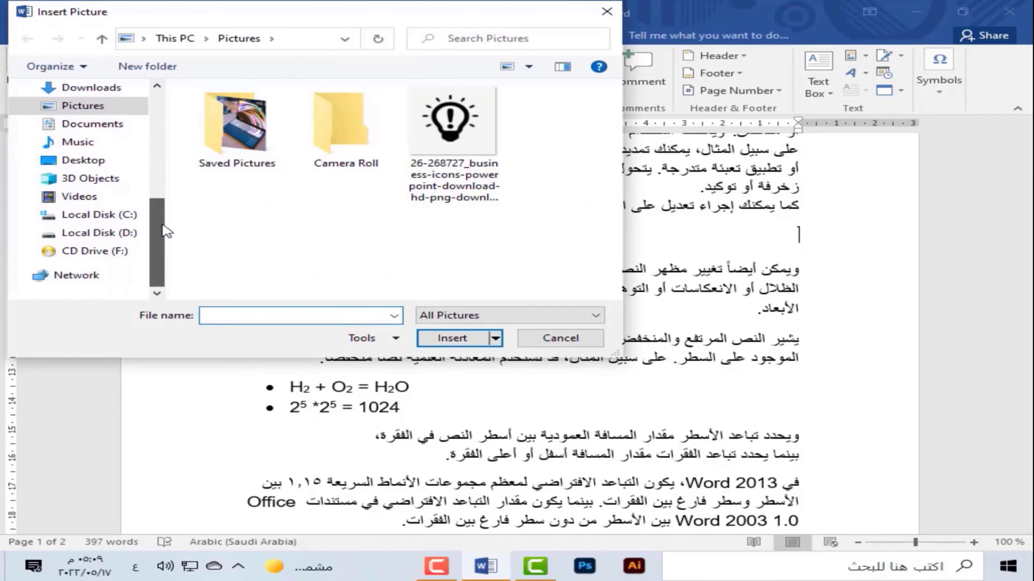
pyautogui.click(83, 160)
pyautogui.doubleClick(220, 114)
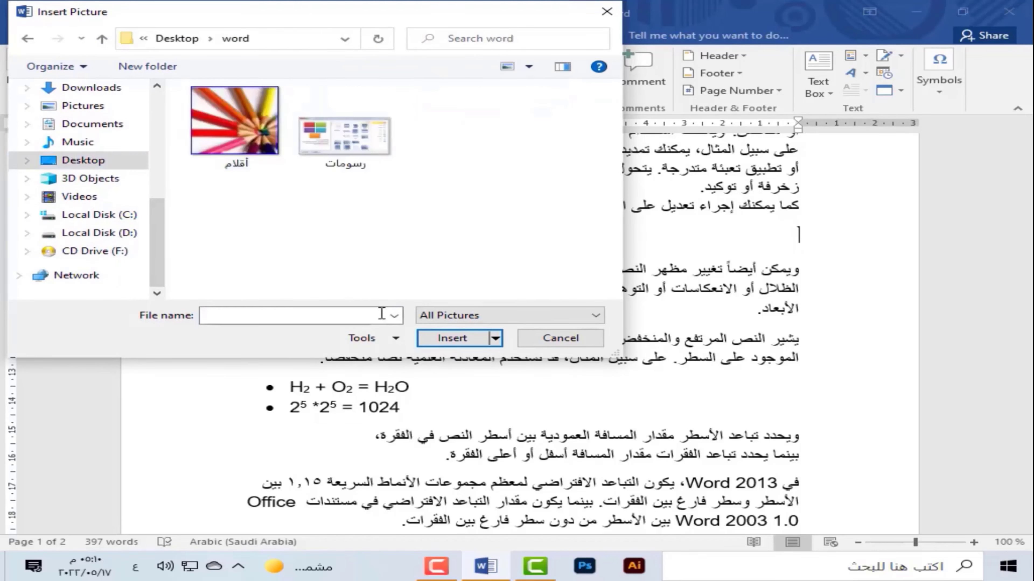
pyautogui.click(235, 120)
pyautogui.click(452, 338)
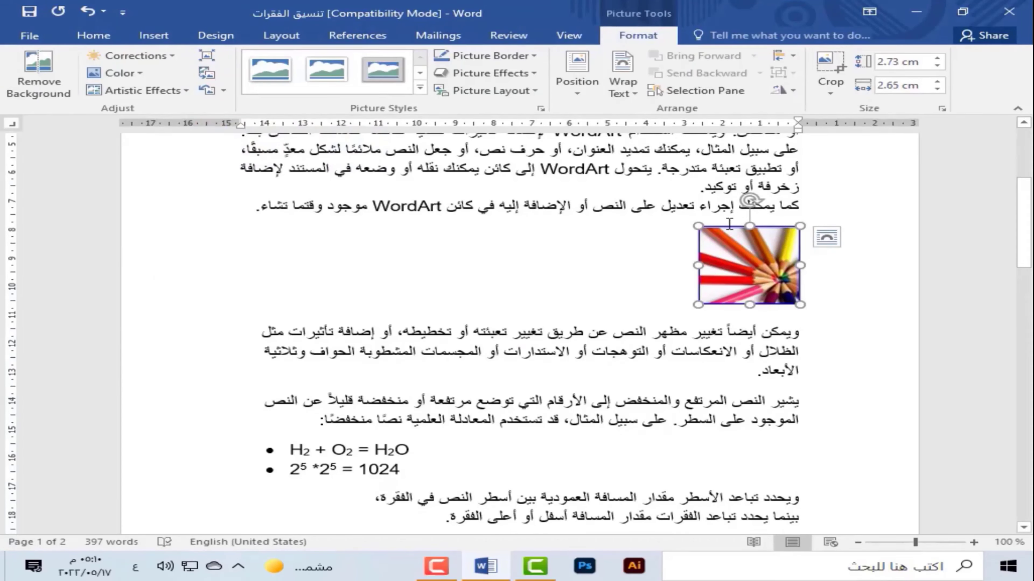
pyautogui.click(154, 36)
pyautogui.click(170, 73)
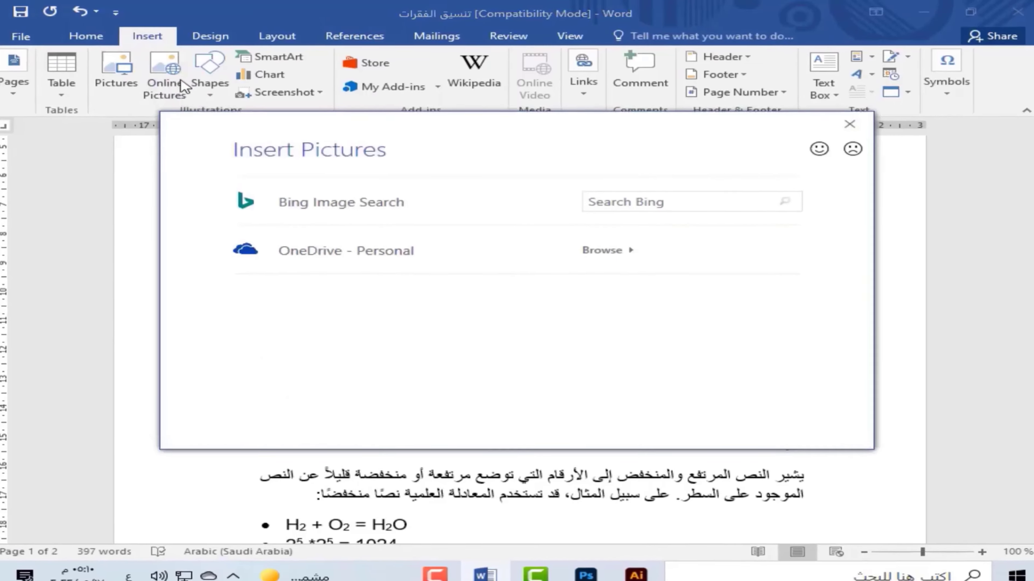
# - Search Bing for 'رياضة' and insert the photo of a woman running down a tree-lined road
pyautogui.click(654, 229)
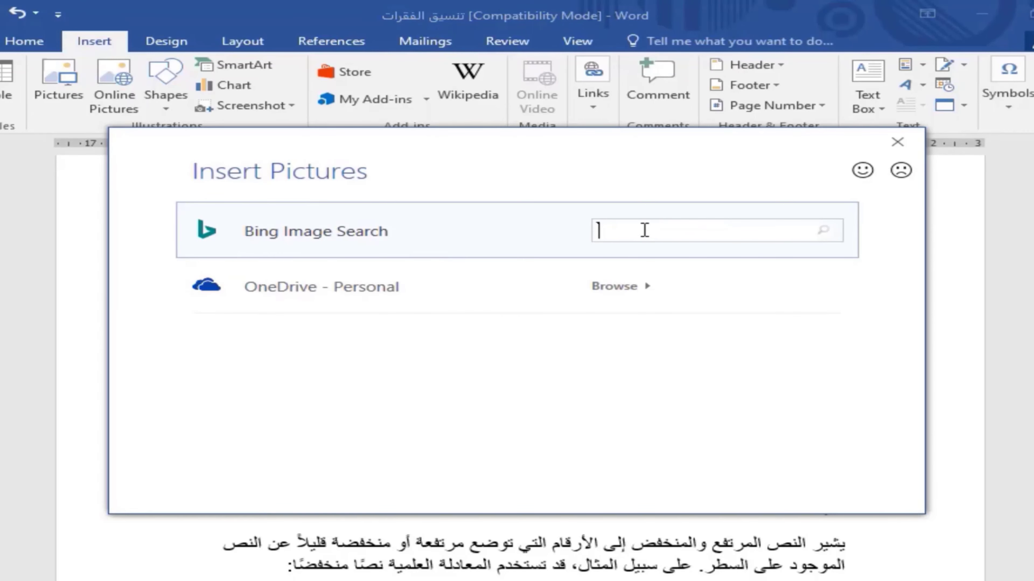
pyautogui.write('رياضة')
pyautogui.press('Return')
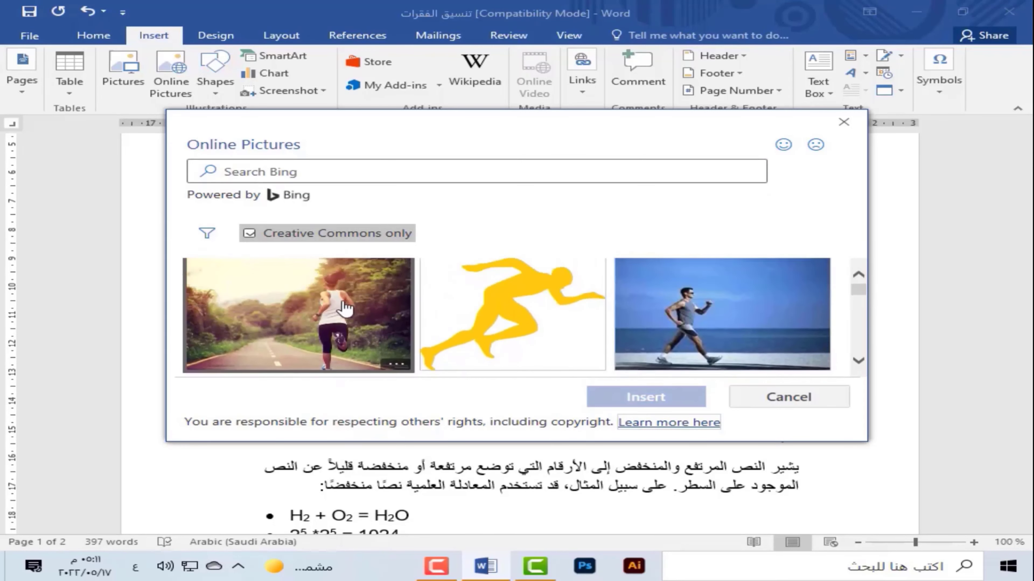
pyautogui.click(345, 309)
pyautogui.click(653, 403)
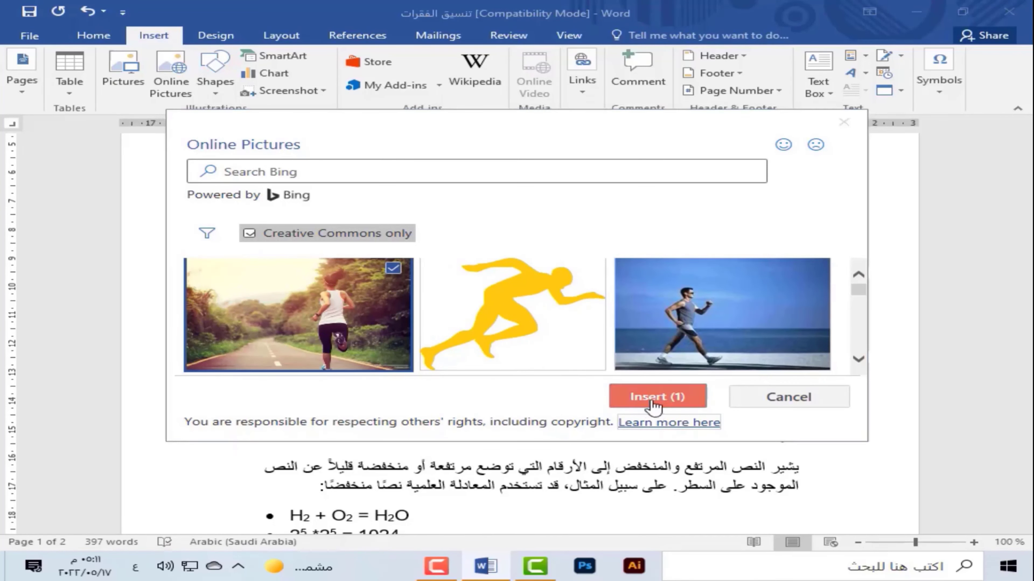
pyautogui.scroll(-2, 634, 243)
pyautogui.scroll(-1, 635, 245)
pyautogui.scroll(-1, 647, 285)
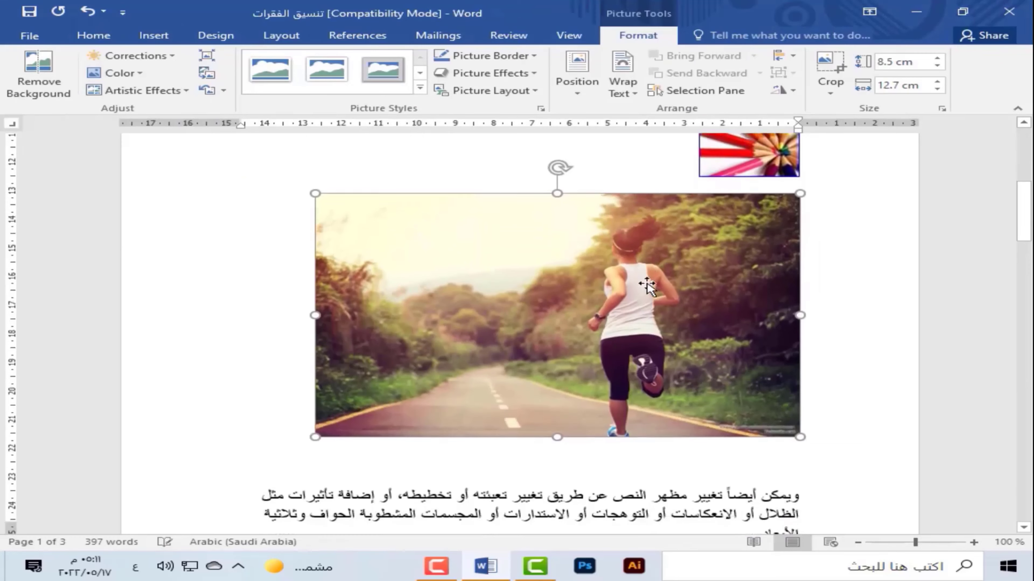
pyautogui.scroll(-1, 647, 285)
pyautogui.scroll(2, 529, 301)
pyautogui.scroll(3, 540, 302)
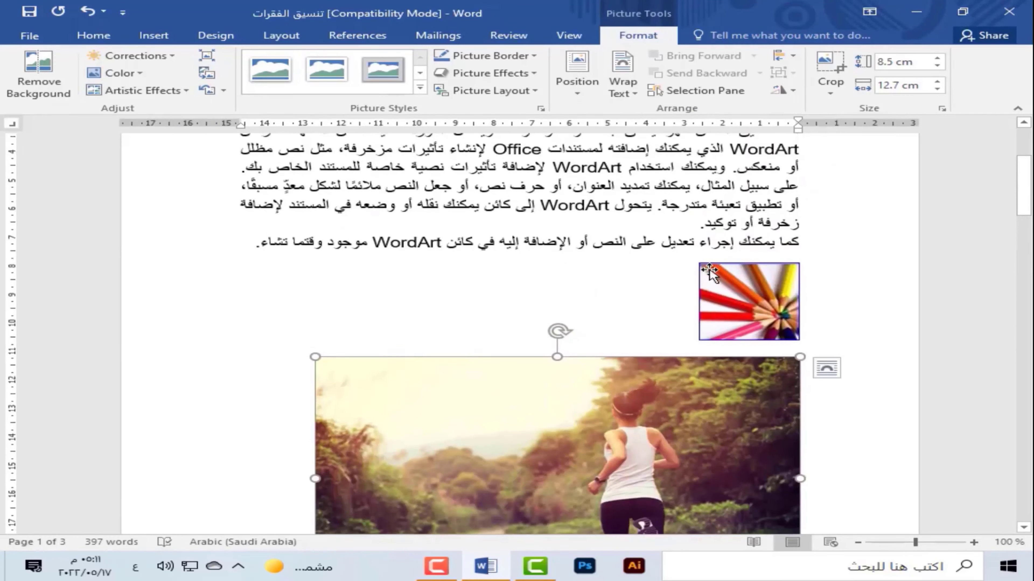
pyautogui.scroll(-3, 645, 322)
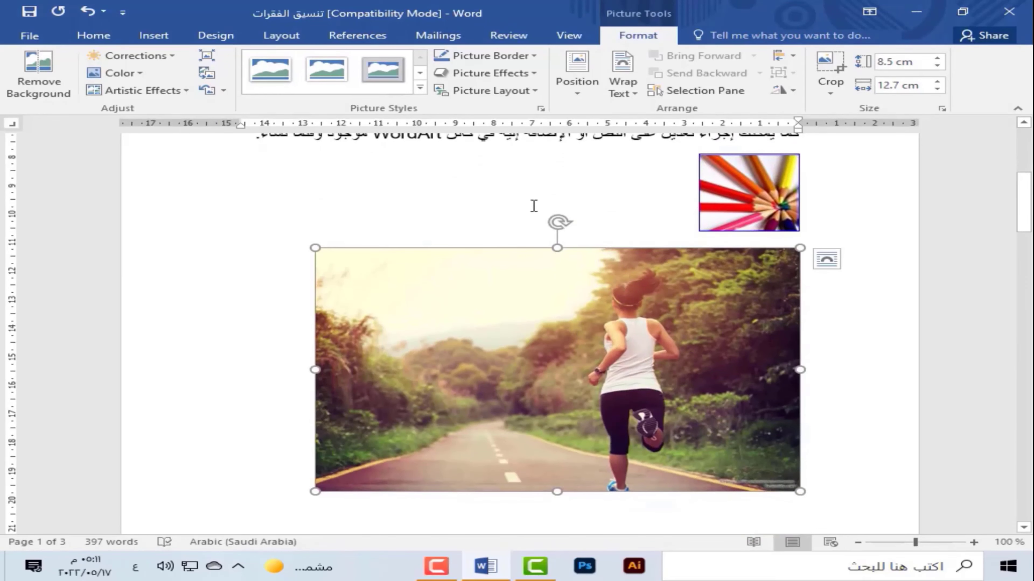
pyautogui.scroll(-2, 545, 215)
pyautogui.scroll(-1, 628, 286)
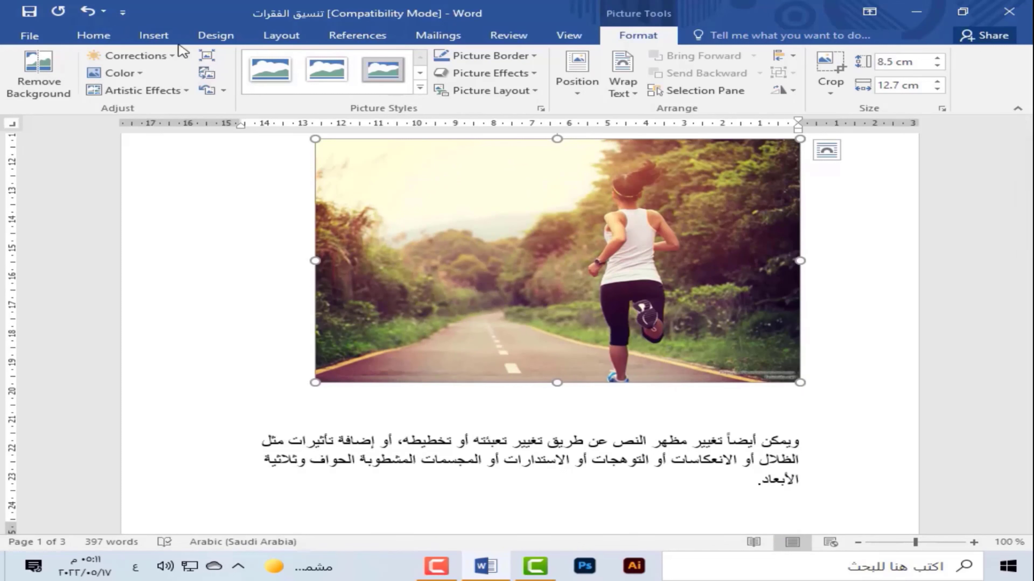
# - Draw a Regular Pentagon shape in the document
pyautogui.click(153, 36)
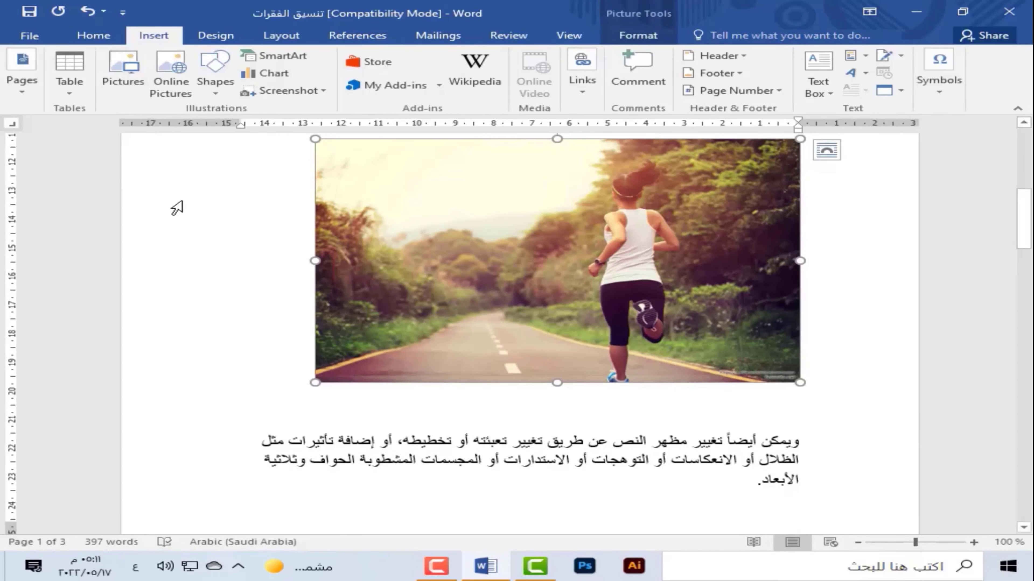
pyautogui.click(220, 94)
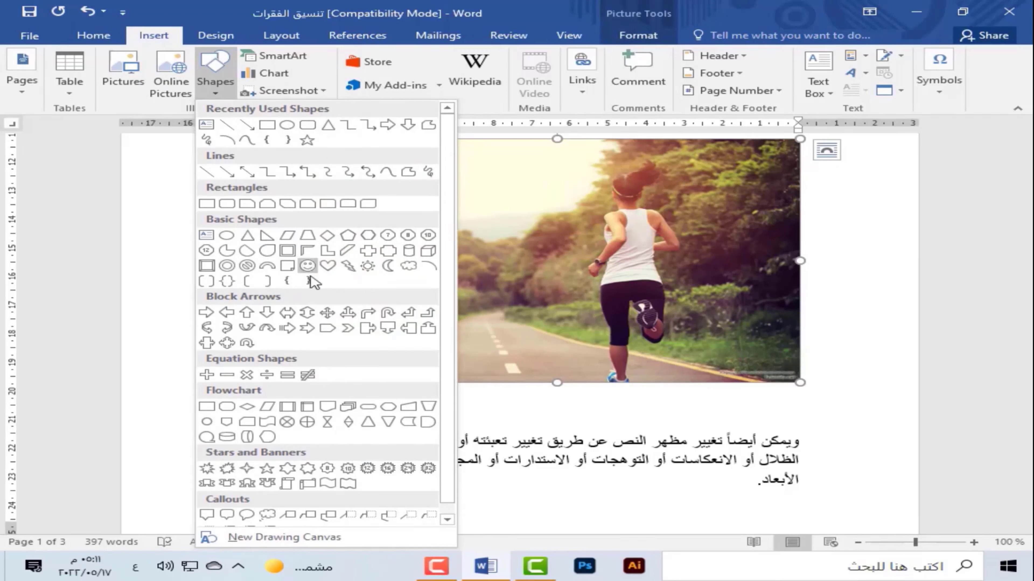
pyautogui.click(347, 235)
pyautogui.moveTo(559, 427); pyautogui.dragTo(739, 520)
# - Shrink the pentagon to 2.86 × 4.39 cm and place it over the paragraph below the runner photo
pyautogui.scroll(-5, 740, 520)
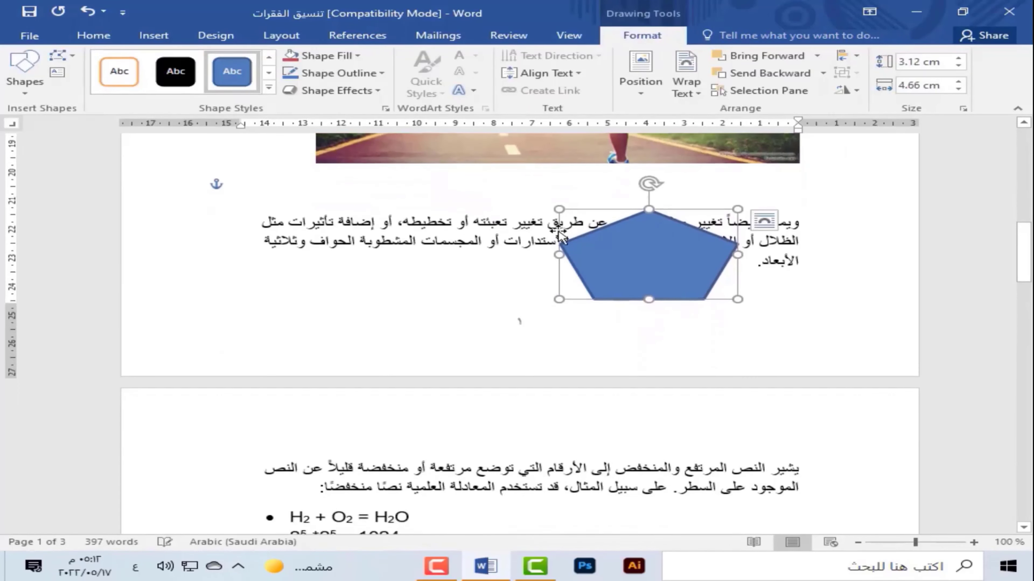
pyautogui.moveTo(559, 299); pyautogui.dragTo(569, 291)
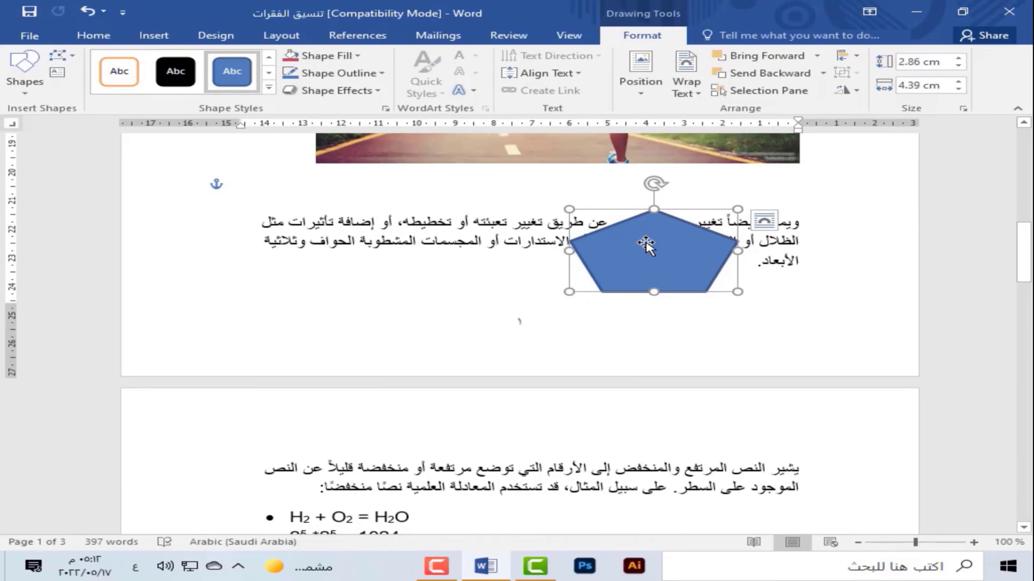
pyautogui.moveTo(645, 244); pyautogui.dragTo(291, 237)
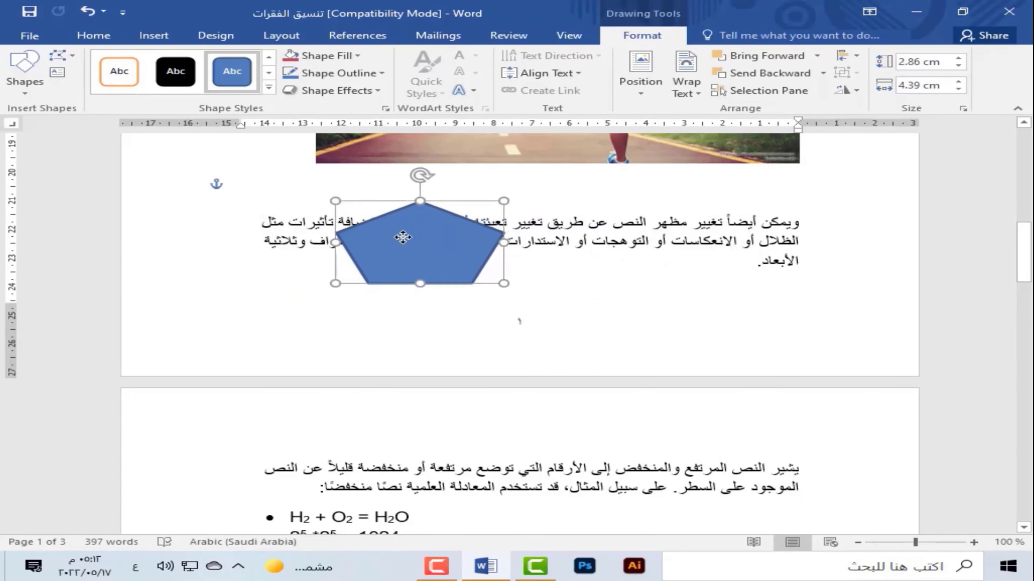
pyautogui.moveTo(292, 237); pyautogui.dragTo(365, 239)
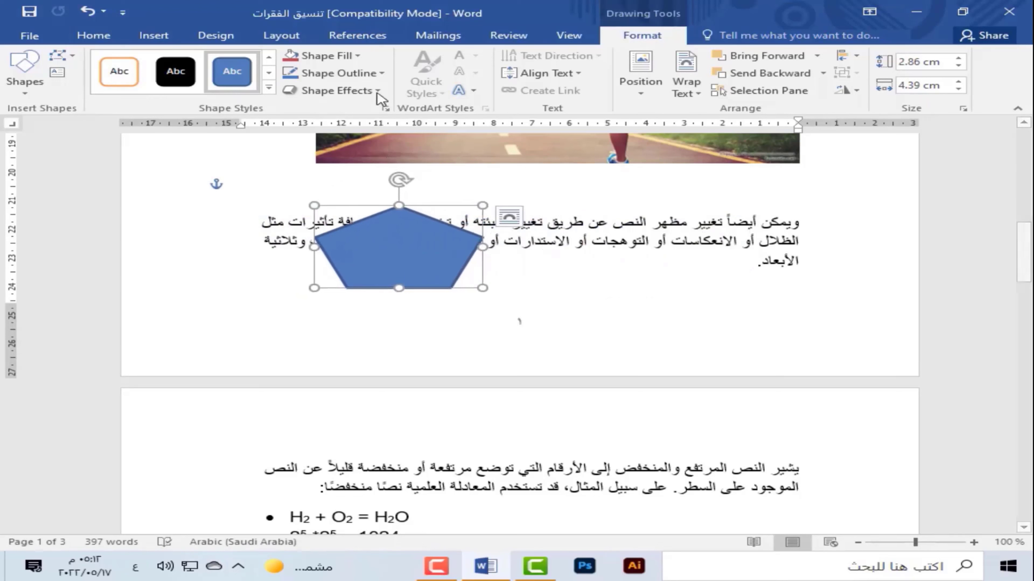
# - Draw a heart shape to the right of the blue pentagon
pyautogui.click(153, 36)
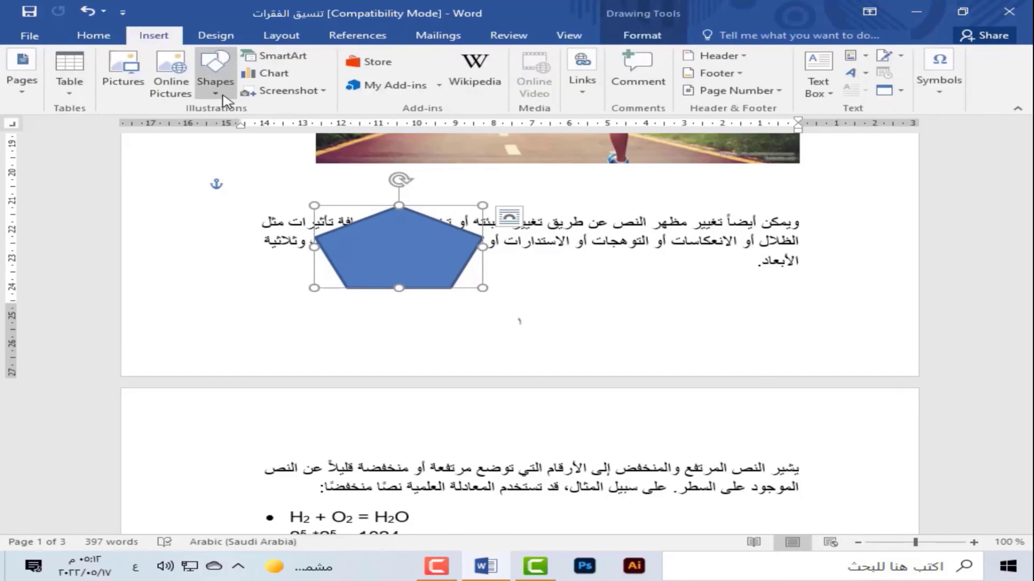
pyautogui.click(215, 74)
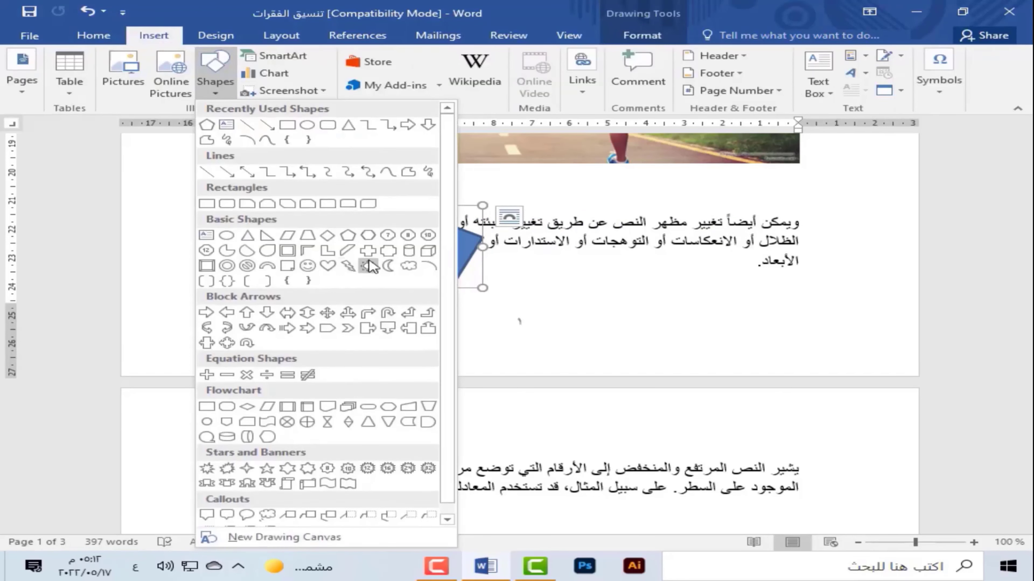
pyautogui.scroll(-1, 284, 264)
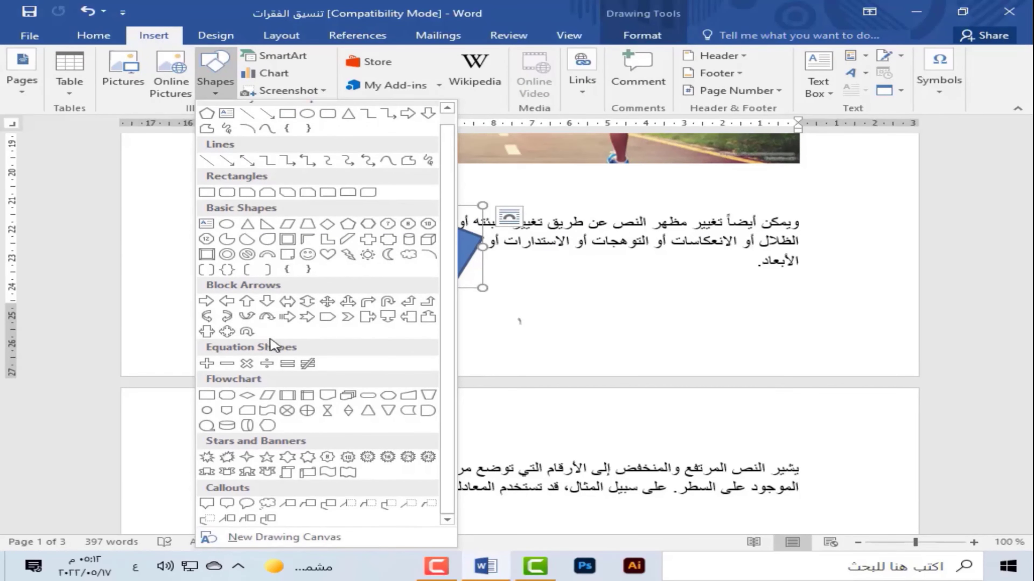
pyautogui.click(326, 256)
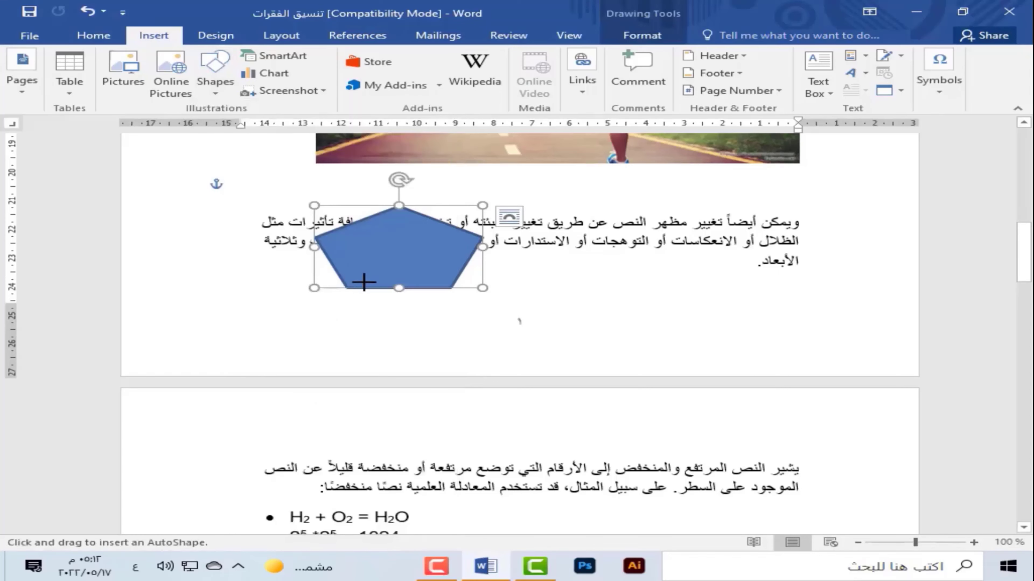
pyautogui.moveTo(638, 205); pyautogui.dragTo(755, 338)
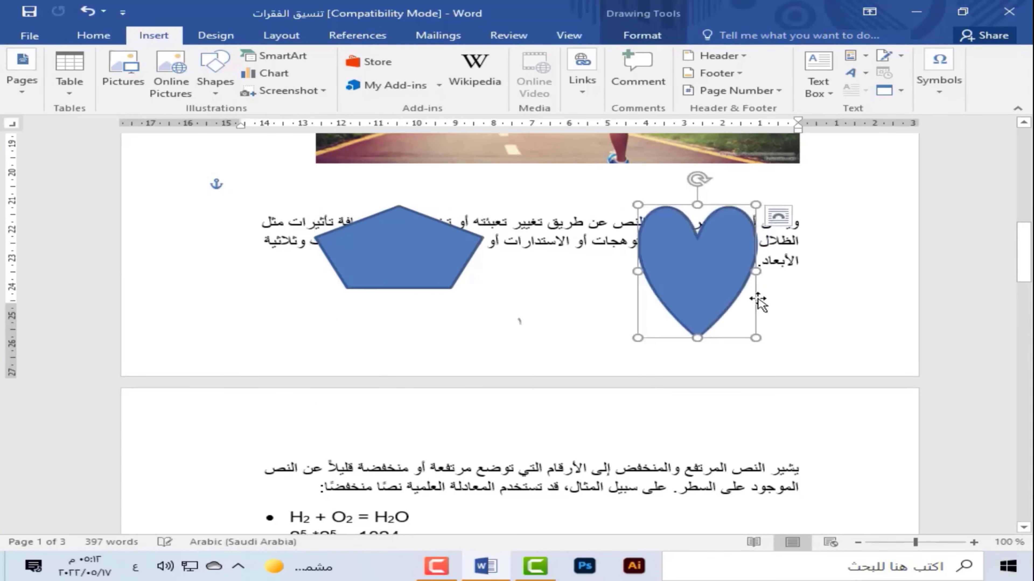
# - Apply the glossy red Intense Effect shape style to the heart
pyautogui.click(268, 73)
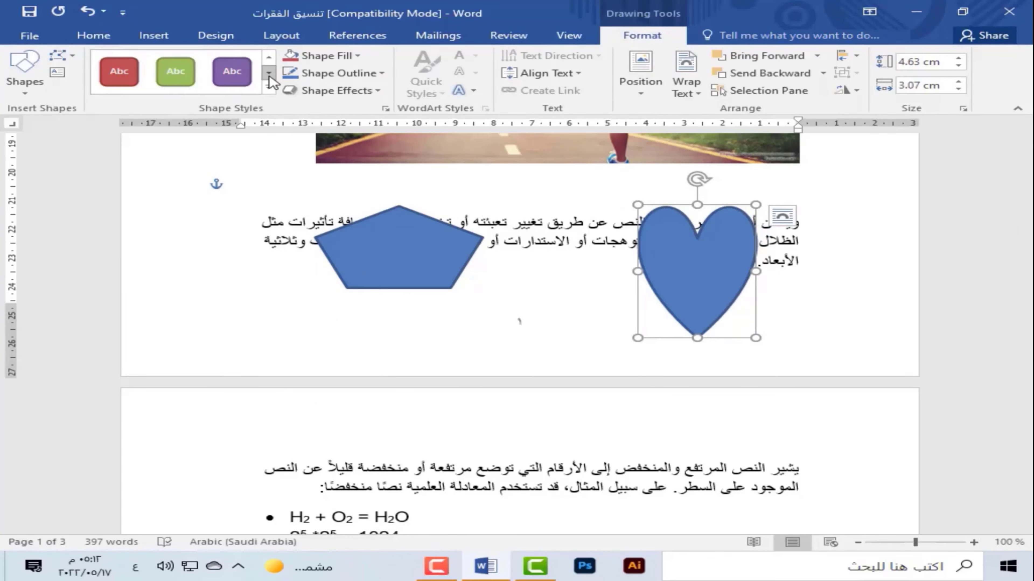
pyautogui.click(120, 75)
pyautogui.click(268, 88)
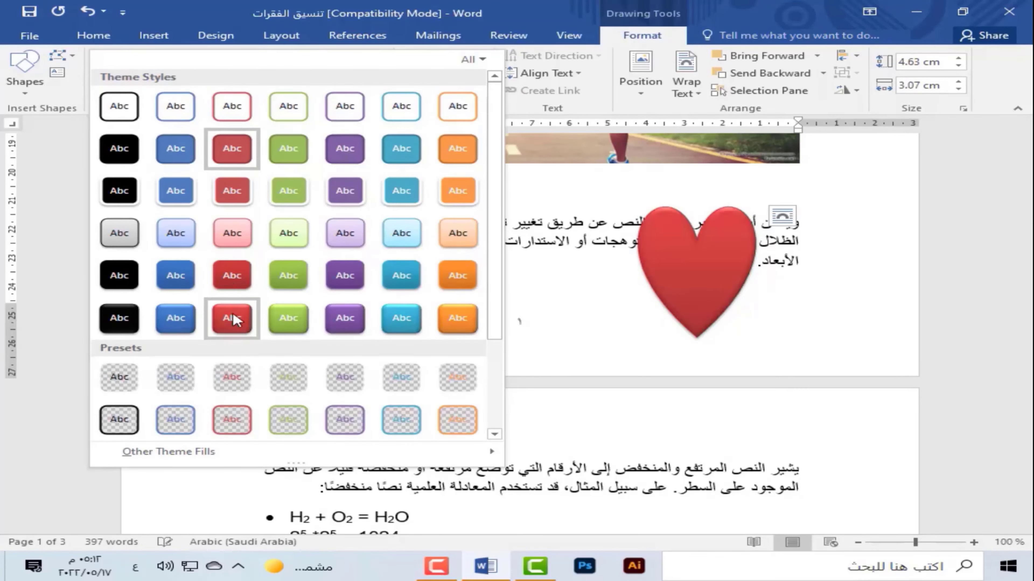
pyautogui.click(238, 323)
# - Move the heart beside the pentagon and reshape it wider and shorter, to 4.58 × 5.45 cm
pyautogui.moveTo(727, 304); pyautogui.dragTo(575, 264)
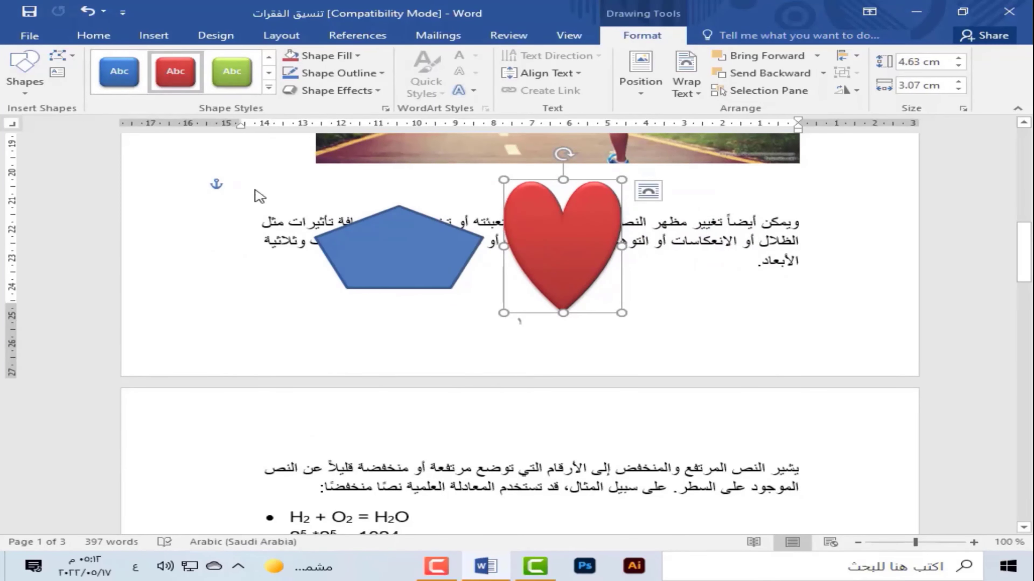
pyautogui.moveTo(619, 313); pyautogui.dragTo(629, 293)
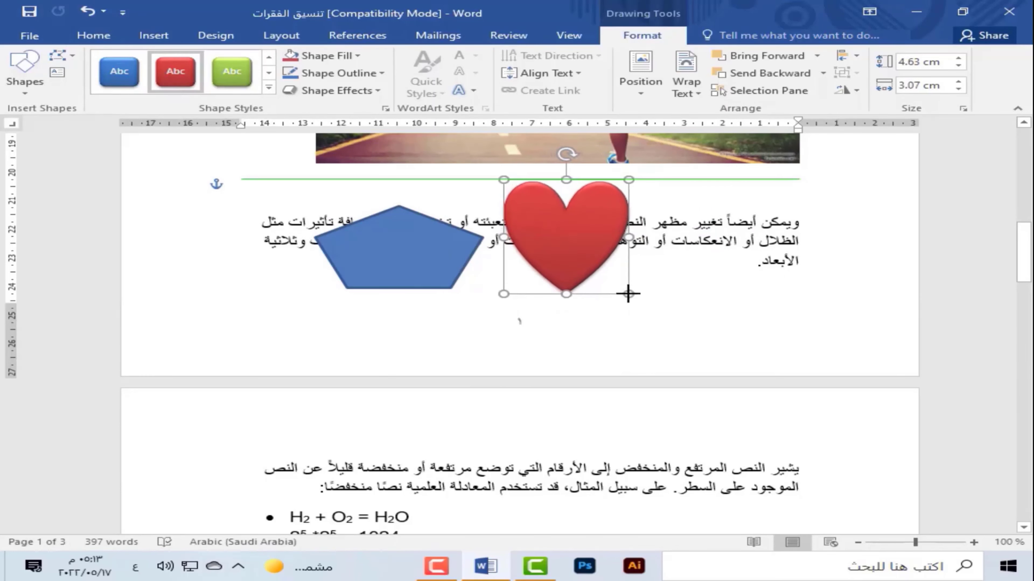
pyautogui.moveTo(631, 295)
pyautogui.mouseDown()
pyautogui.moveTo(629, 273)
pyautogui.moveTo(712, 311)
pyautogui.mouseUp()
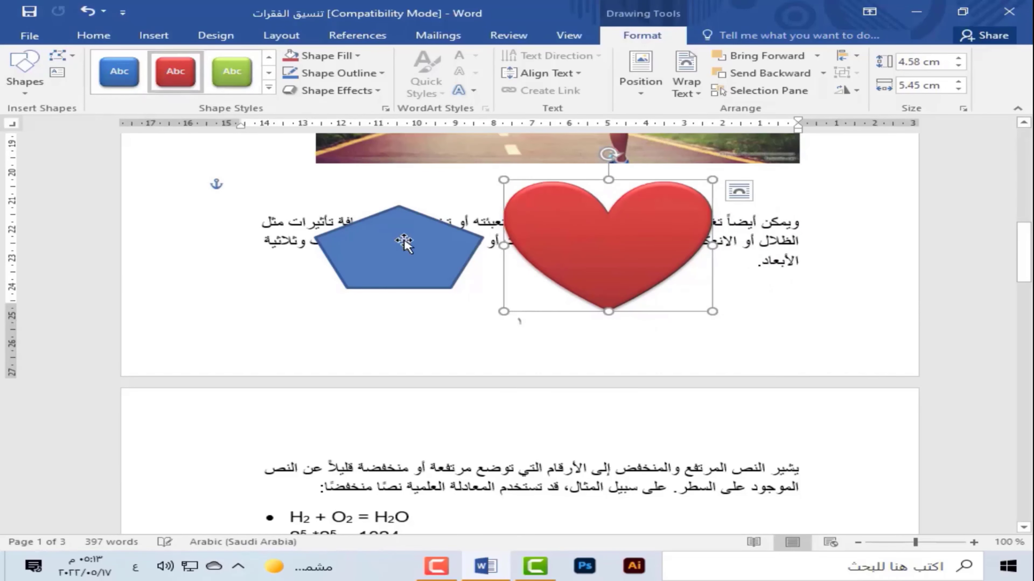
pyautogui.click(93, 35)
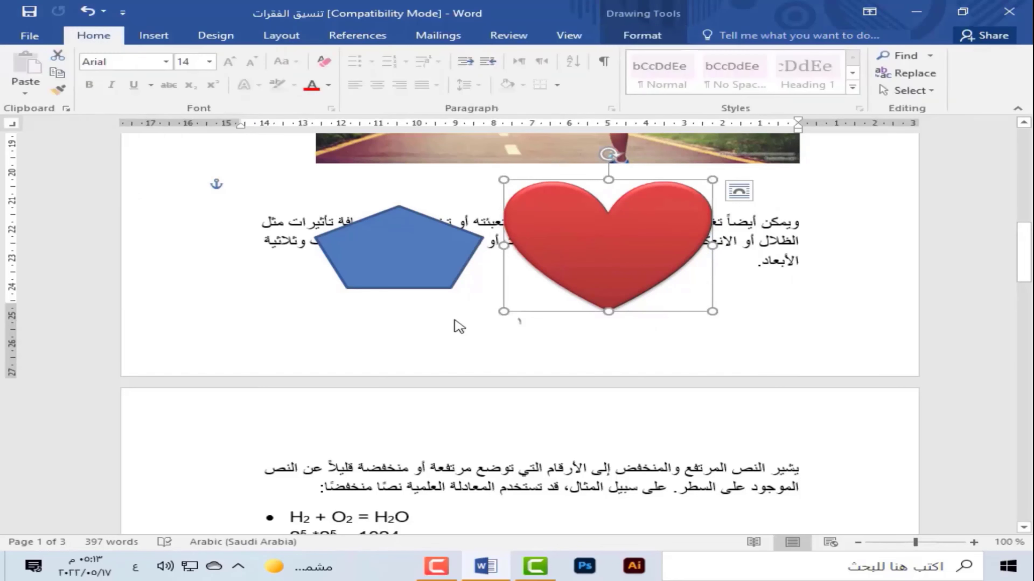
pyautogui.scroll(3, 457, 314)
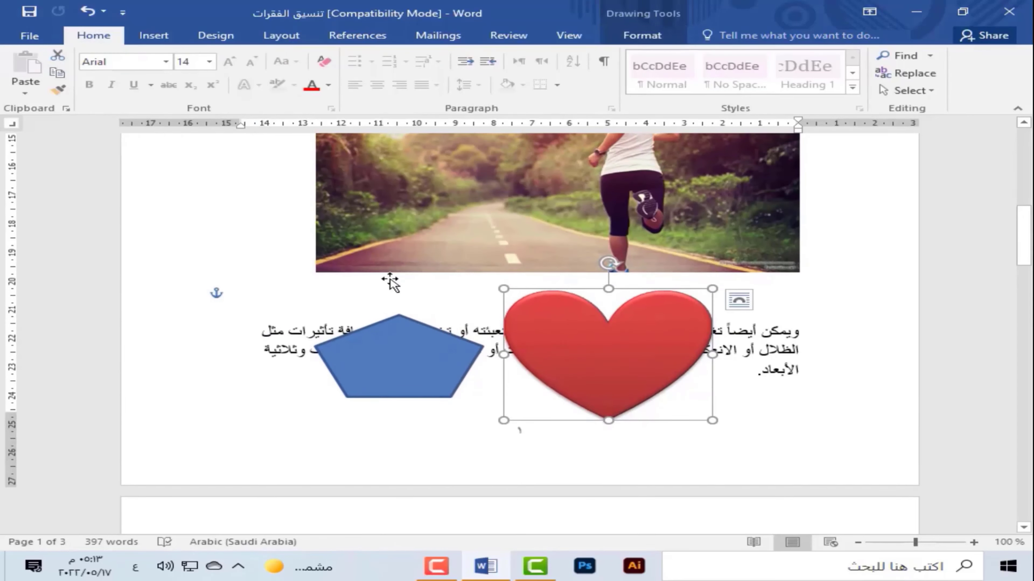
pyautogui.scroll(-3, 407, 285)
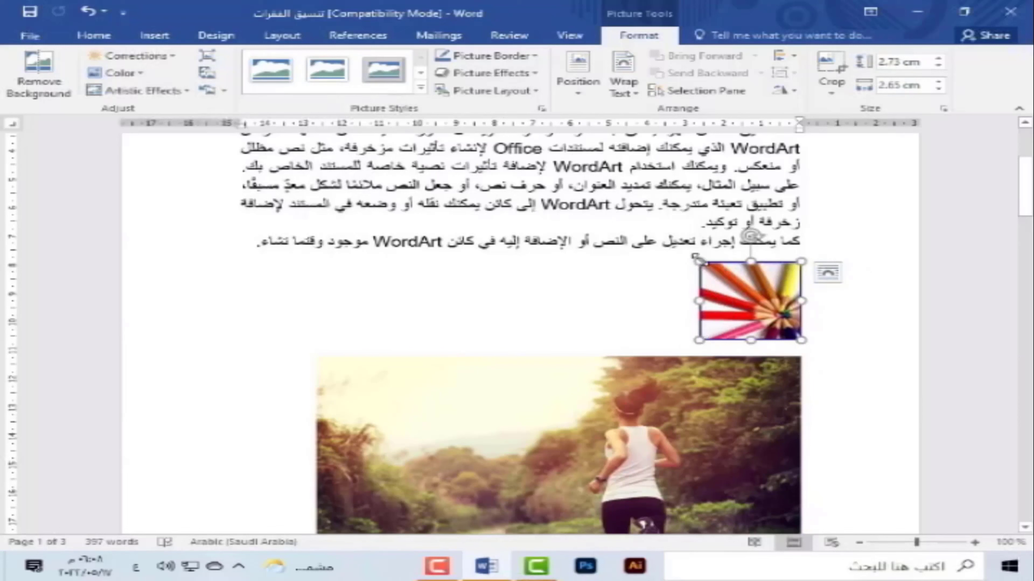
# - Drag the pencils picture's corner handles to enlarge it to 5.29 × 5.14 cm
pyautogui.moveTo(696, 257); pyautogui.dragTo(653, 223)
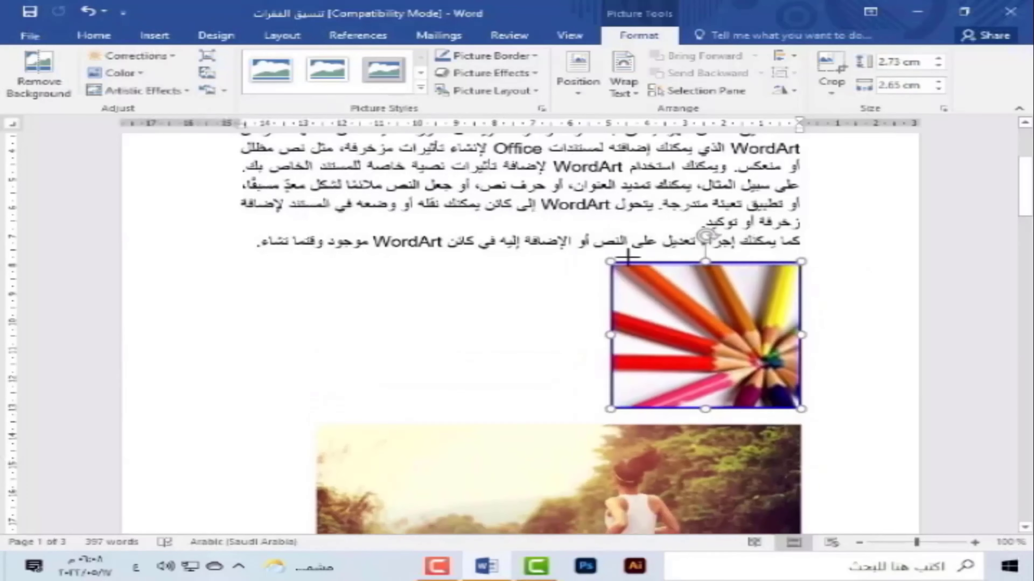
pyautogui.moveTo(800, 375); pyautogui.dragTo(785, 392)
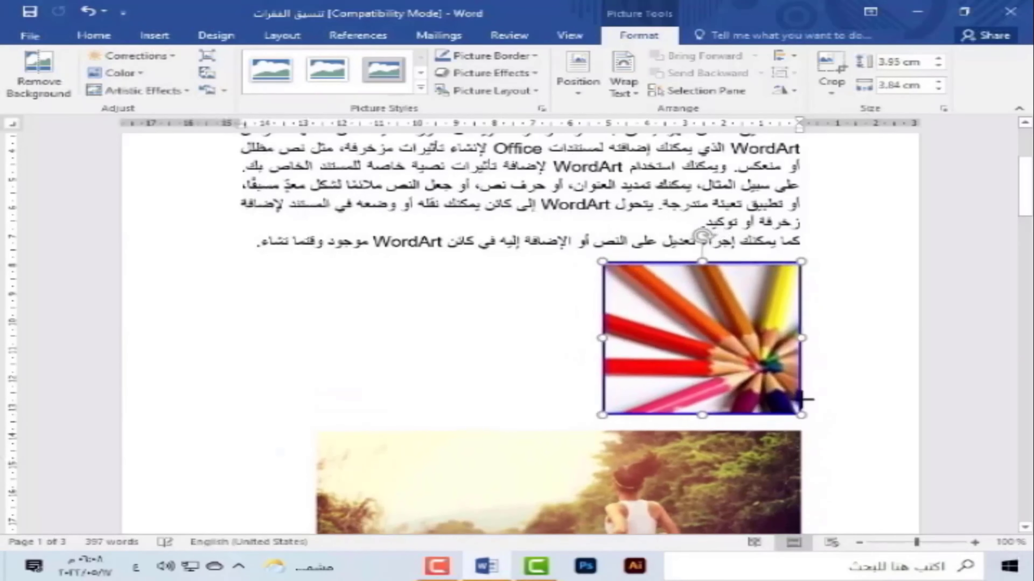
pyautogui.moveTo(631, 389); pyautogui.dragTo(604, 413)
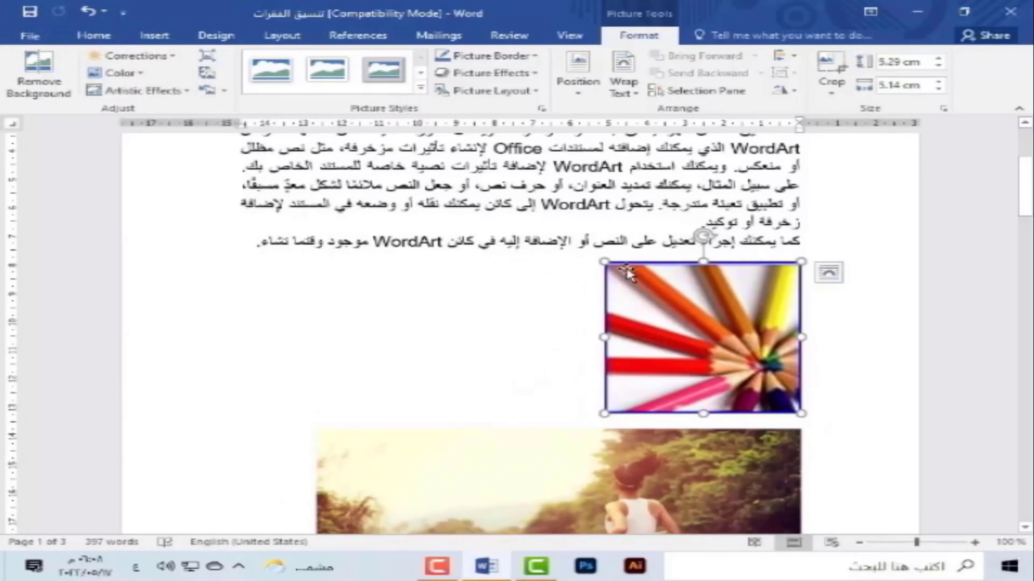
pyautogui.moveTo(604, 260); pyautogui.dragTo(622, 260)
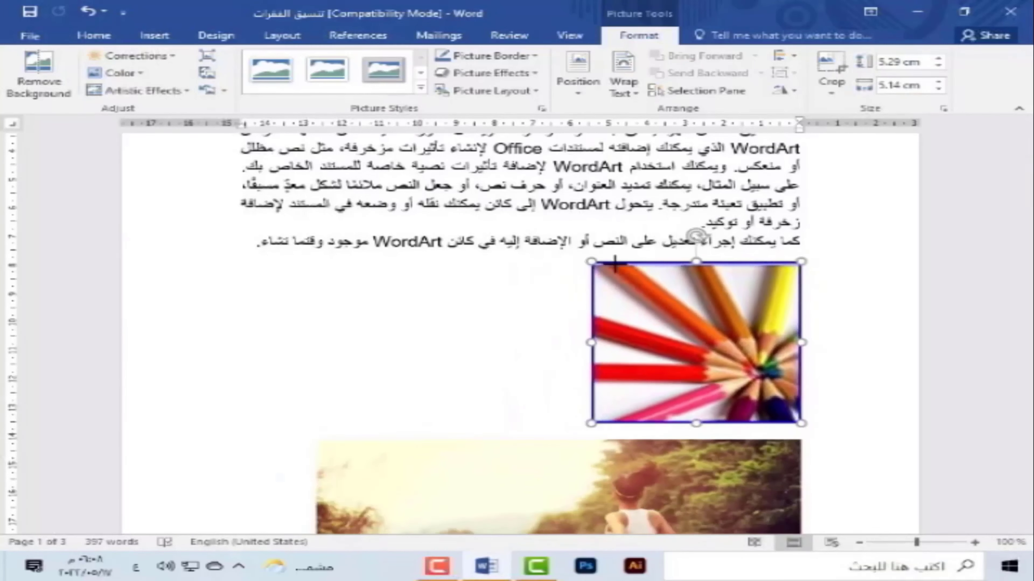
pyautogui.moveTo(622, 259); pyautogui.dragTo(548, 269)
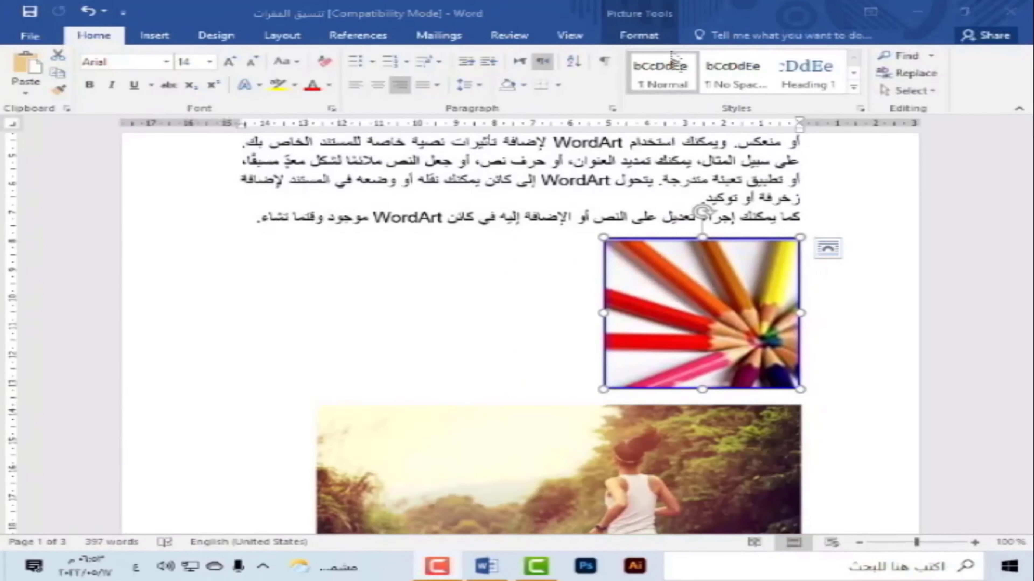
pyautogui.click(637, 36)
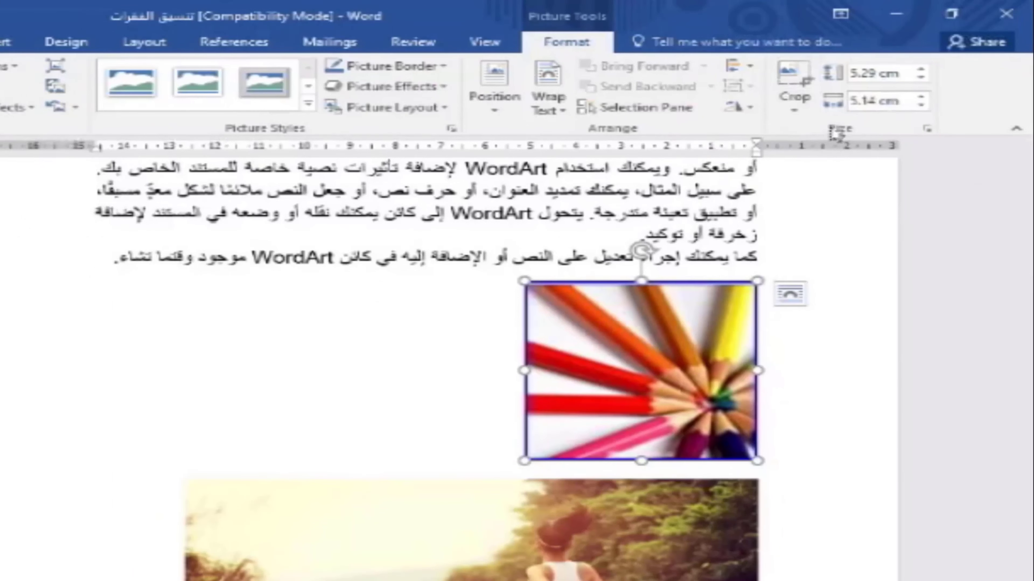
# - Nudge the Shape Height and Width spinners until the pencils picture measures 5.97 × 5.8 cm
pyautogui.click(922, 69)
pyautogui.click(922, 69)
pyautogui.click(921, 69)
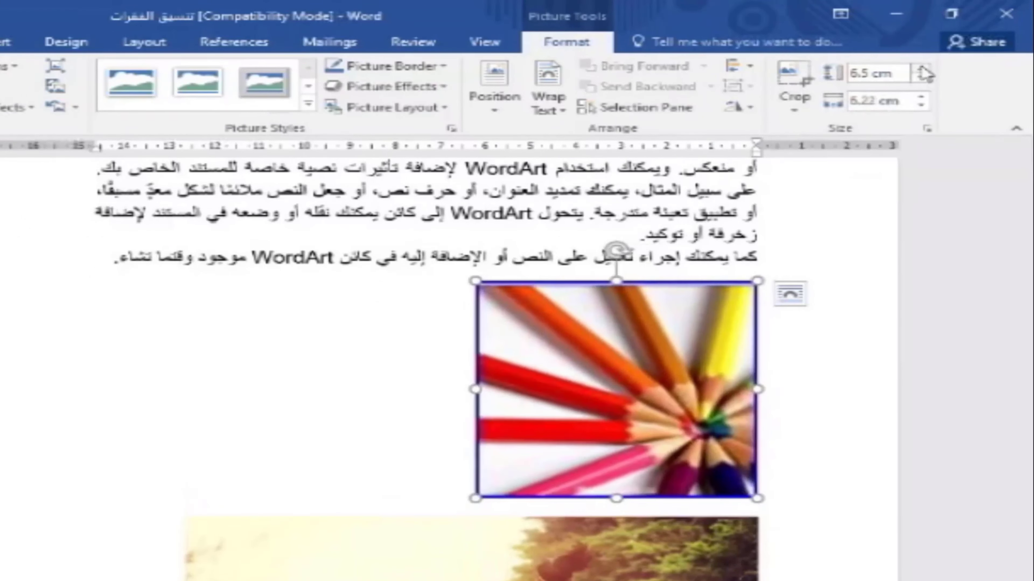
pyautogui.click(922, 69)
pyautogui.click(922, 79)
pyautogui.click(921, 105)
pyautogui.click(922, 96)
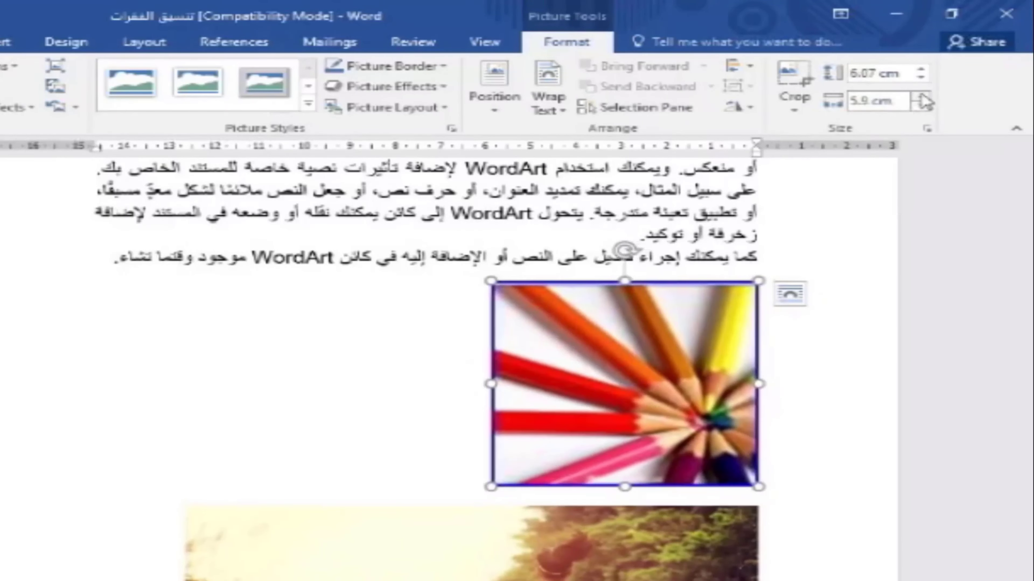
pyautogui.click(921, 97)
pyautogui.click(922, 105)
pyautogui.click(922, 105)
pyautogui.click(922, 105)
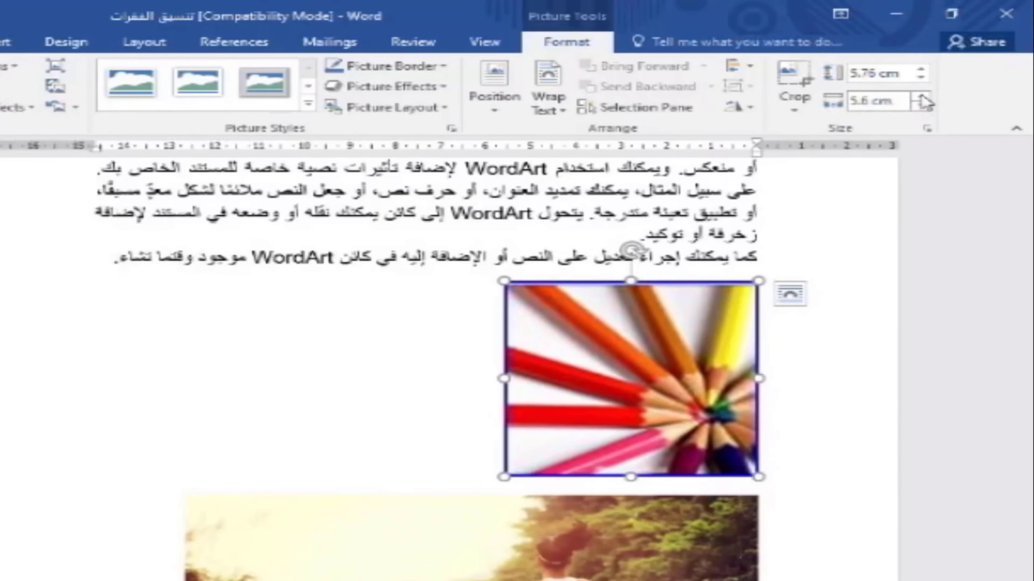
pyautogui.click(921, 97)
pyautogui.click(921, 96)
pyautogui.click(921, 97)
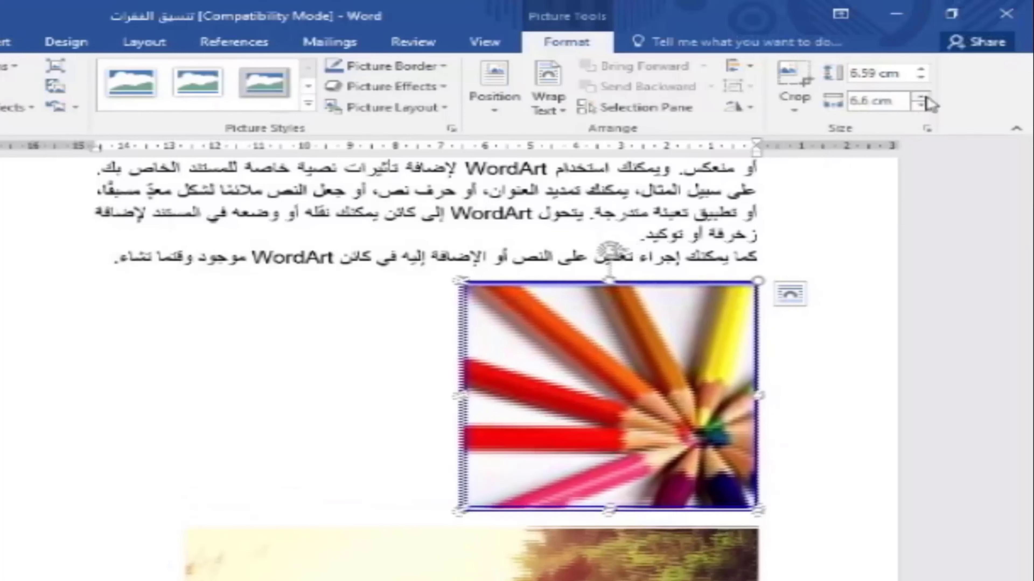
pyautogui.click(922, 96)
pyautogui.click(921, 105)
pyautogui.click(921, 105)
pyautogui.click(921, 105)
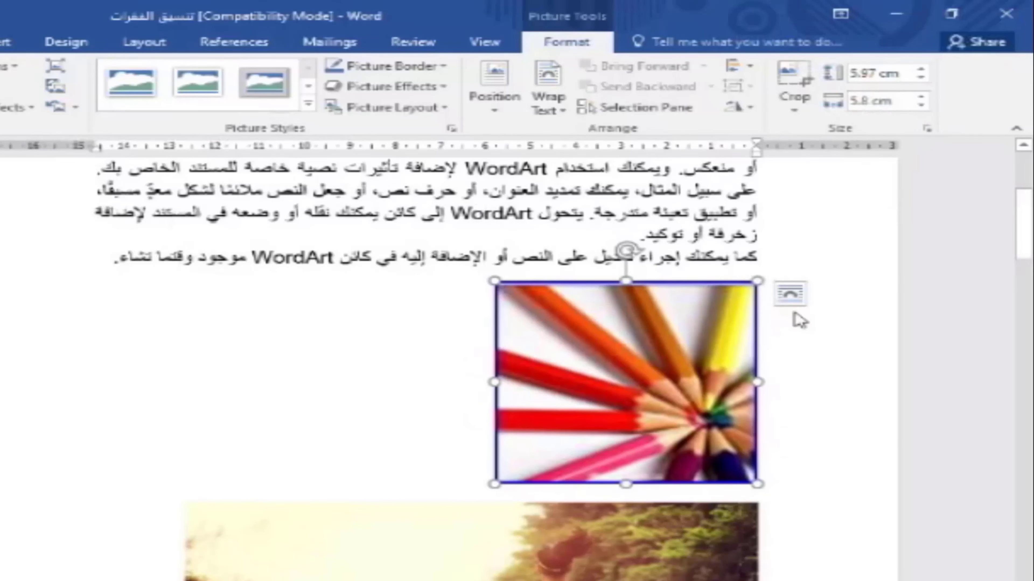
# - Turn off Lock aspect ratio for the pencils picture in the Size dialog
pyautogui.click(927, 129)
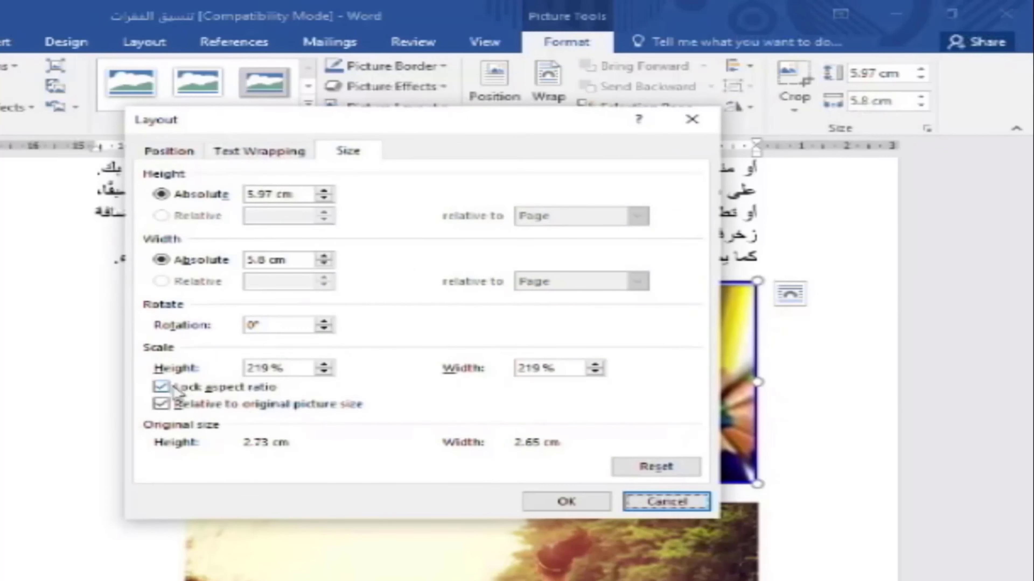
pyautogui.click(163, 389)
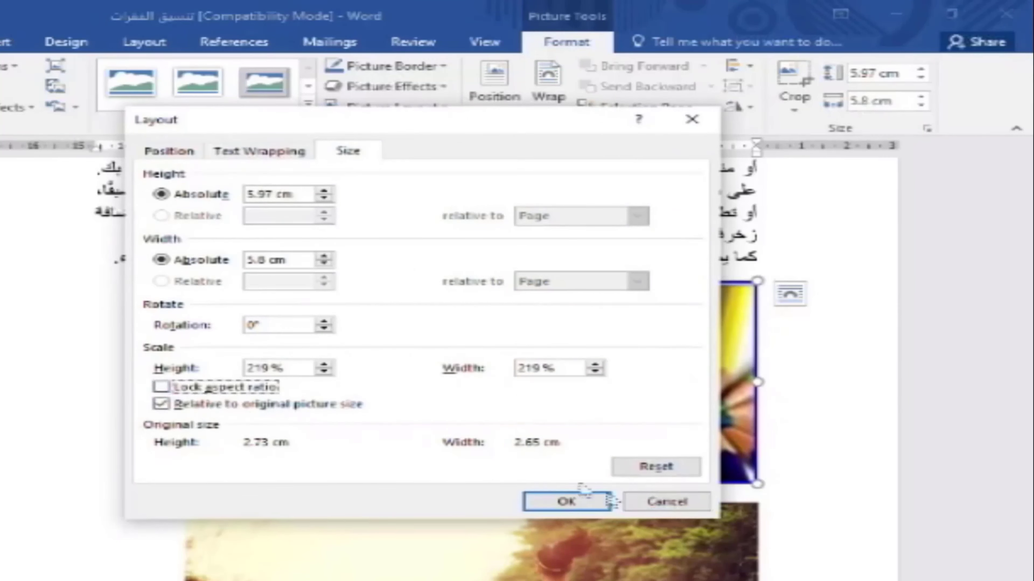
pyautogui.click(567, 503)
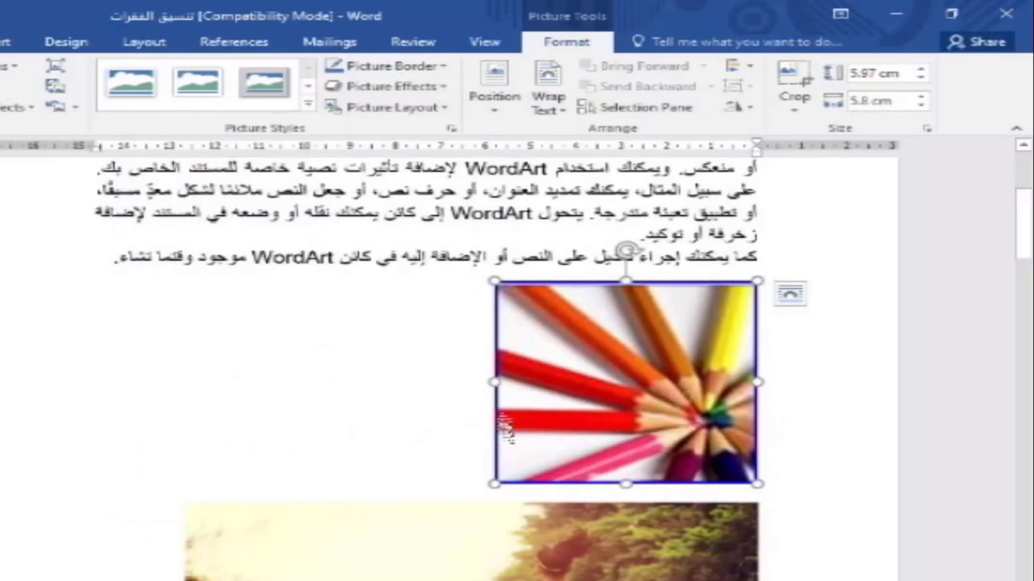
# - Try a 7.5 cm height and spinner tweaks, then drag a corner to reach 5.29 × 5.14 cm
pyautogui.tripleClick(879, 73)
pyautogui.write('7.5')
pyautogui.press('Return')
pyautogui.click(922, 70)
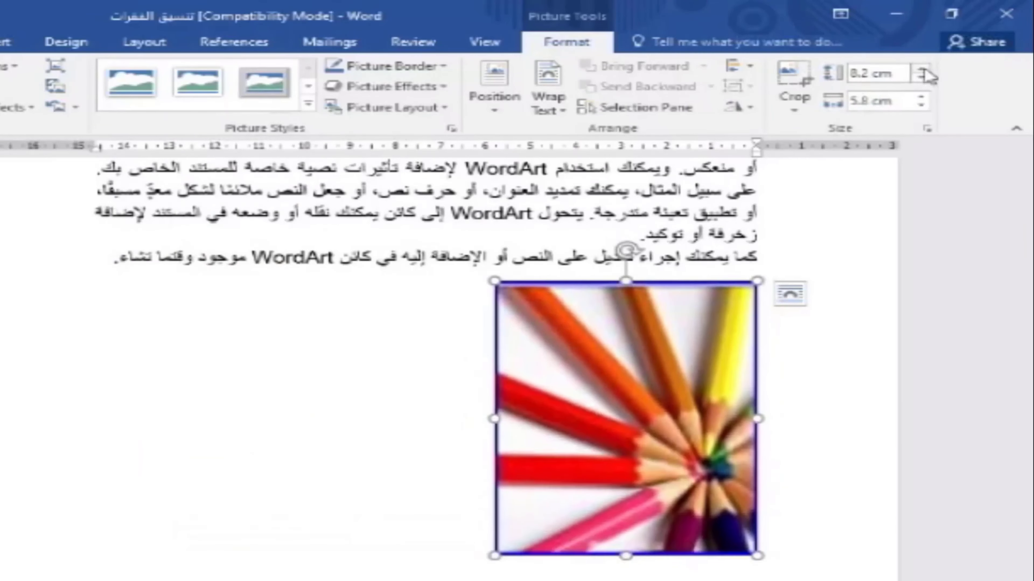
pyautogui.click(922, 70)
pyautogui.click(921, 78)
pyautogui.click(921, 77)
pyautogui.click(920, 78)
pyautogui.click(921, 77)
pyautogui.click(921, 97)
pyautogui.click(921, 97)
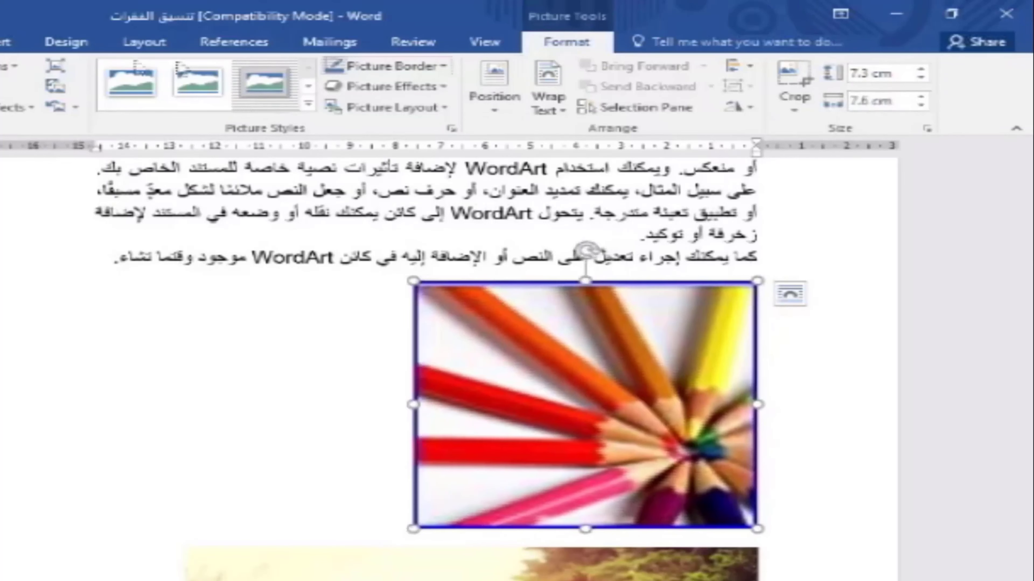
pyautogui.moveTo(413, 529); pyautogui.dragTo(524, 461)
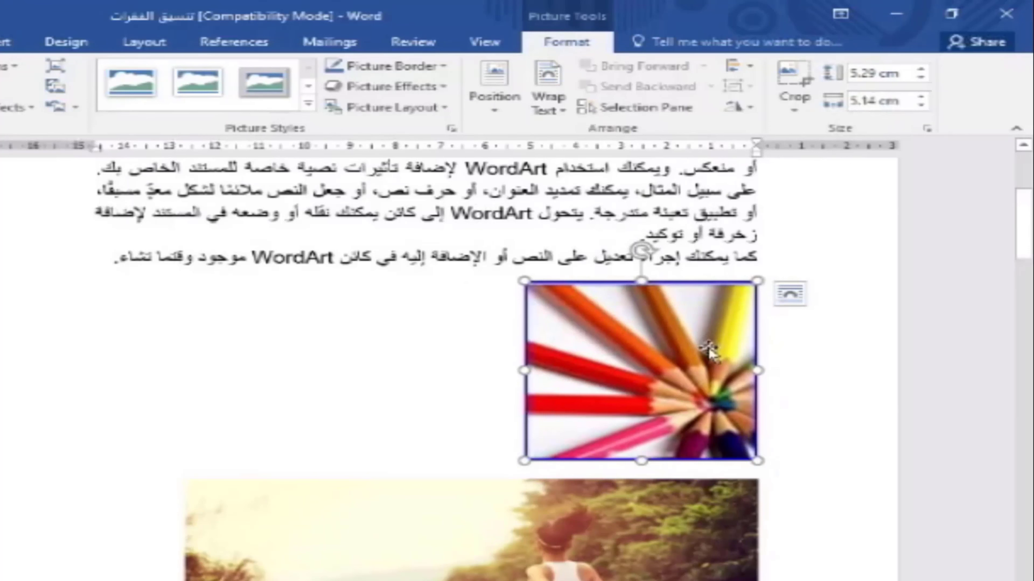
# - Re-enable Lock aspect ratio and resize the pencils picture from a corner to 5.64 × 5.48 cm
pyautogui.click(927, 129)
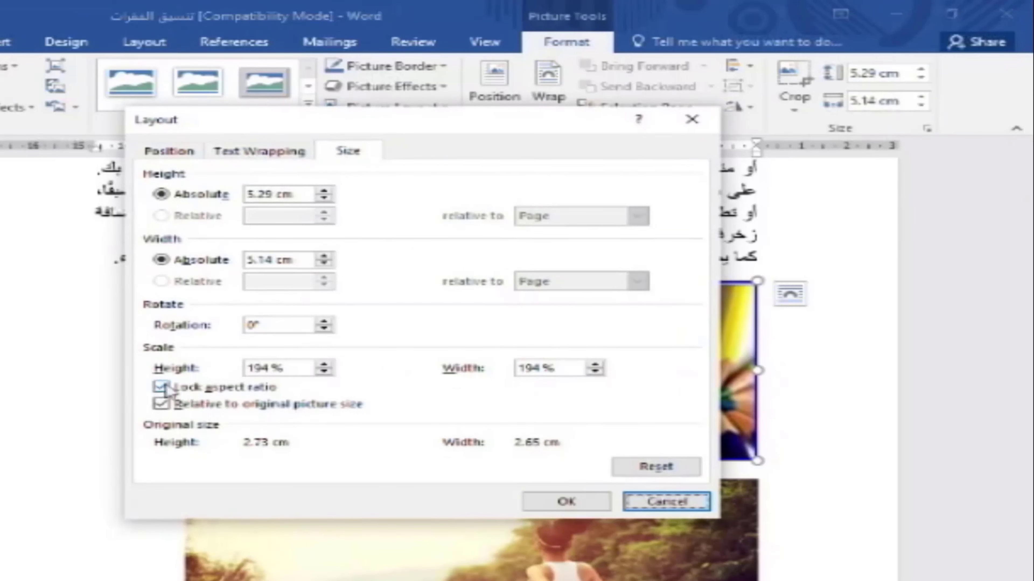
pyautogui.click(167, 390)
pyautogui.click(545, 505)
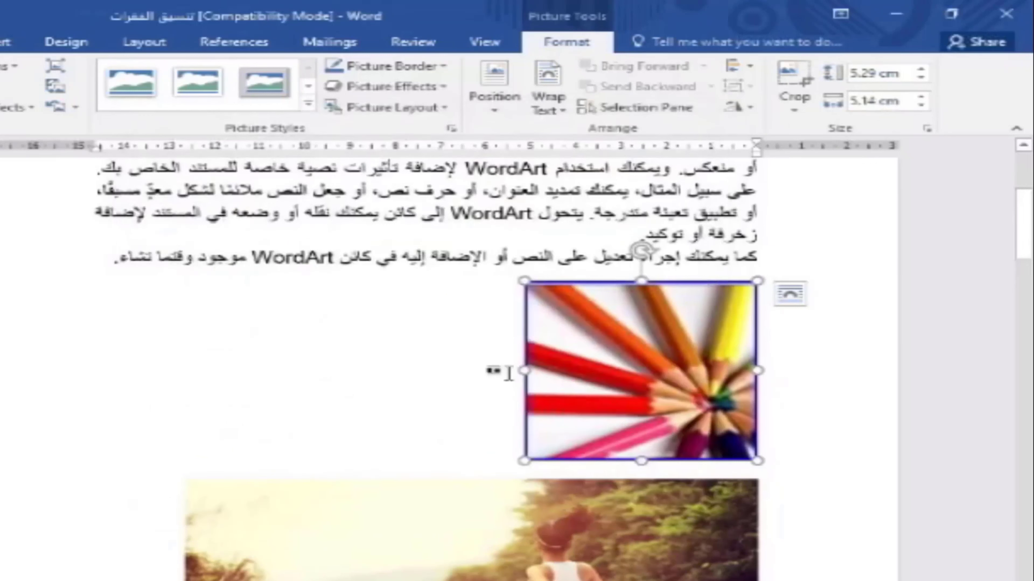
pyautogui.moveTo(501, 464)
pyautogui.mouseDown()
pyautogui.moveTo(523, 460)
pyautogui.moveTo(509, 473)
pyautogui.mouseUp()
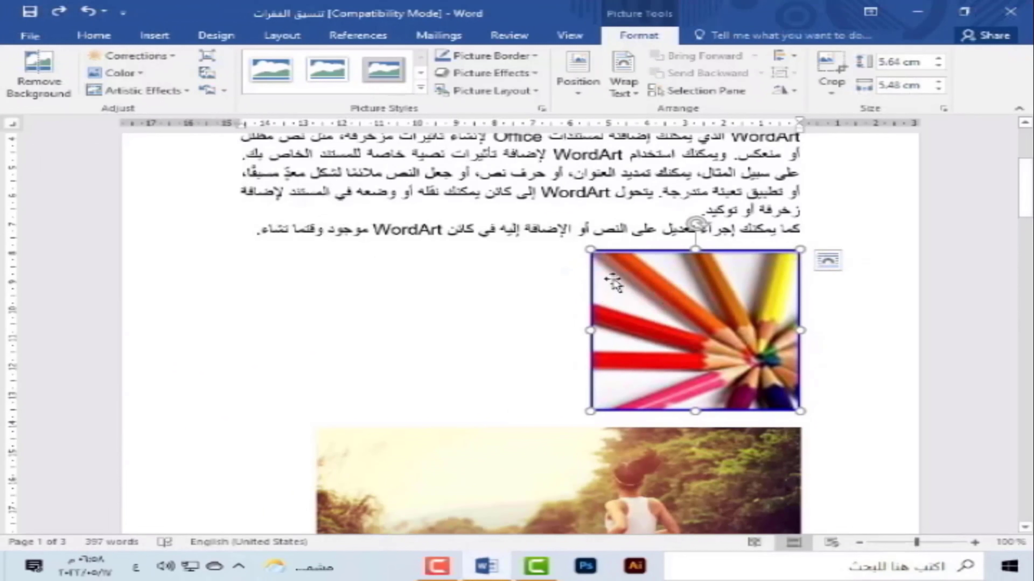
# - Copy the pencils picture and scroll down to page 3
pyautogui.rightClick(631, 280)
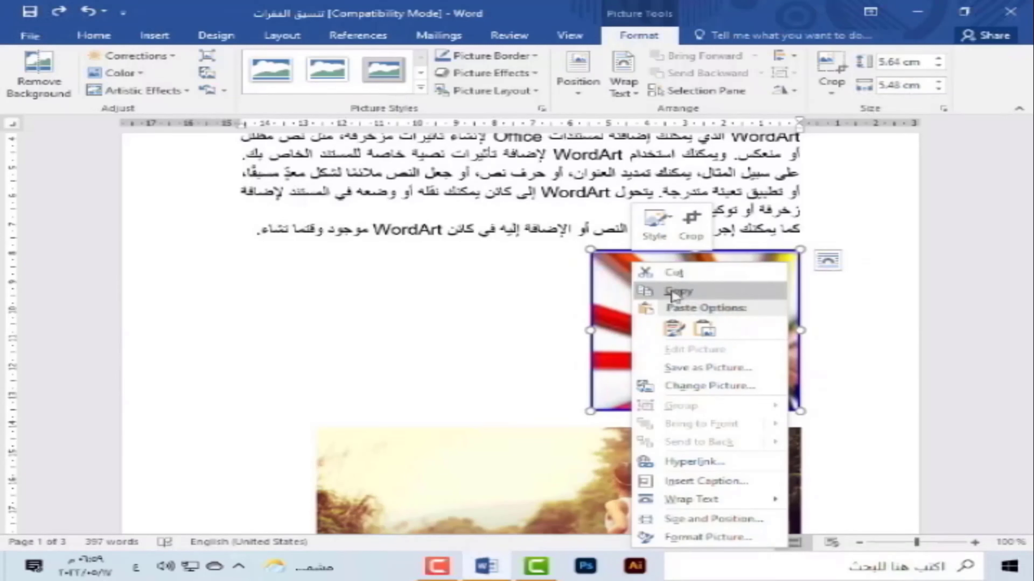
pyautogui.click(660, 291)
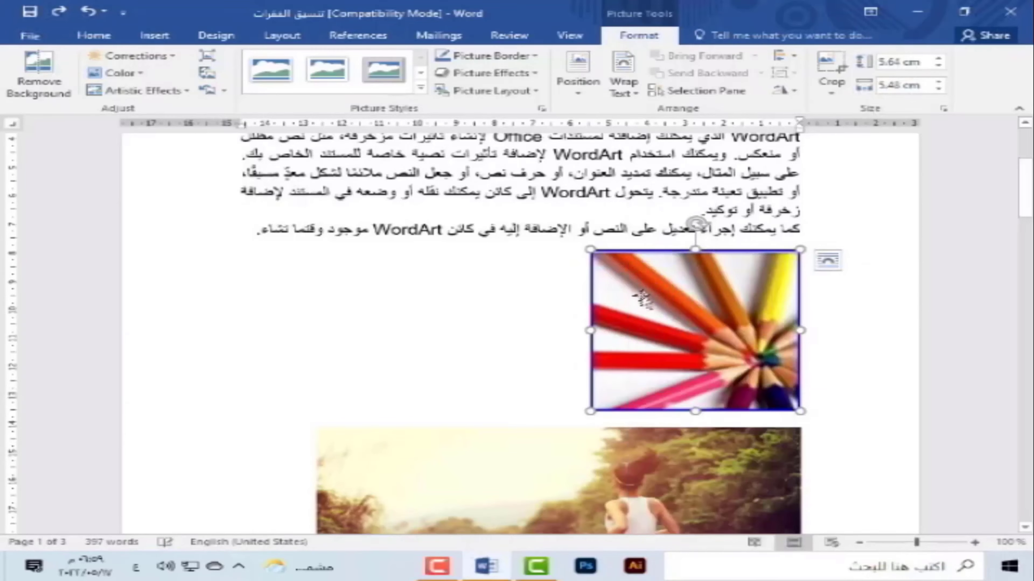
pyautogui.scroll(-2, 640, 296)
pyautogui.scroll(-5, 639, 295)
pyautogui.scroll(-5, 639, 295)
pyautogui.scroll(-3, 628, 293)
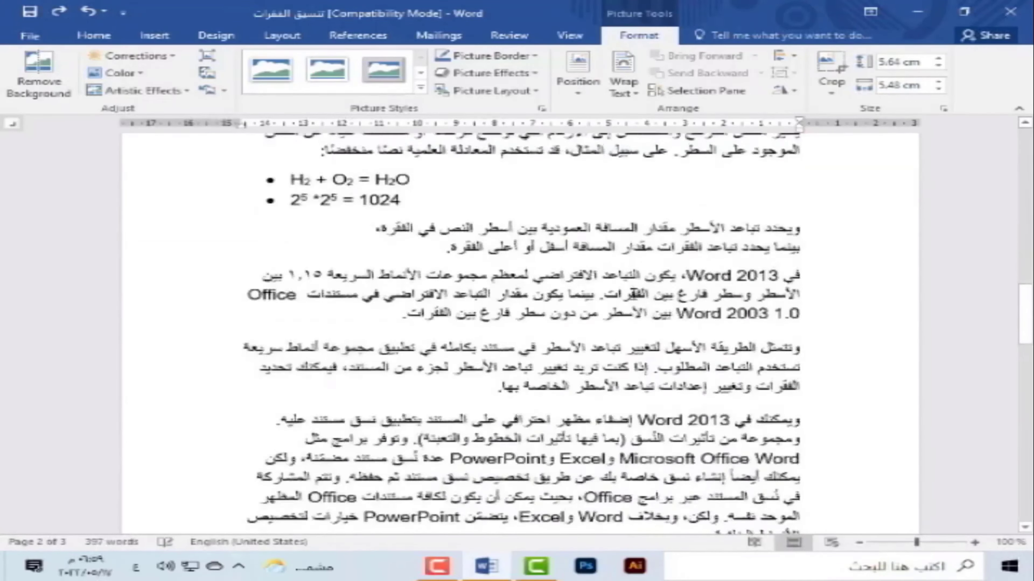
pyautogui.scroll(-5, 628, 293)
pyautogui.scroll(-5, 627, 293)
pyautogui.scroll(-4, 627, 294)
pyautogui.scroll(3, 627, 293)
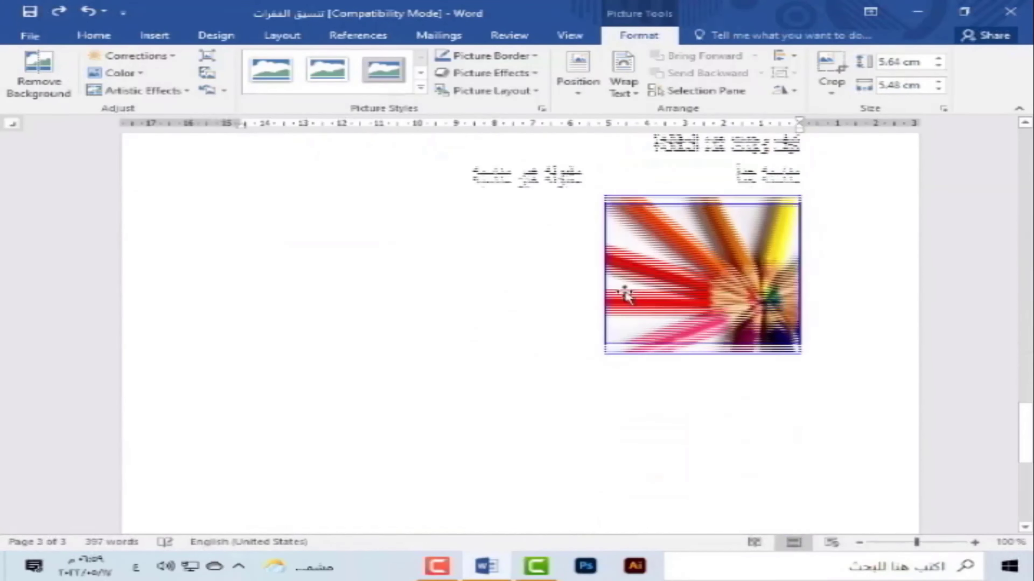
# - Paste the copy as a picture below the existing pencils picture on page 3
pyautogui.click(537, 259)
pyautogui.click(671, 351)
pyautogui.click(729, 390)
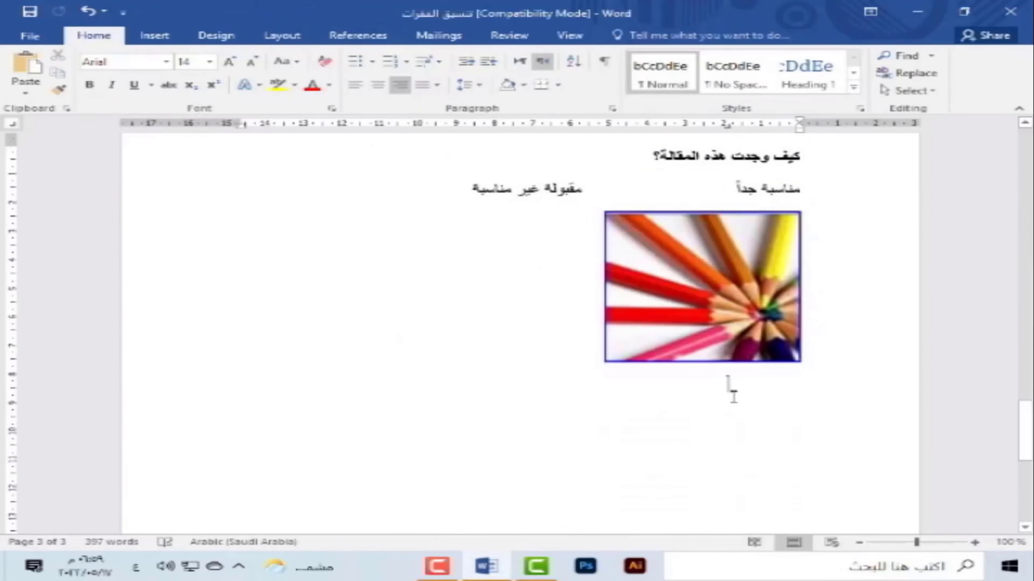
pyautogui.rightClick(731, 393)
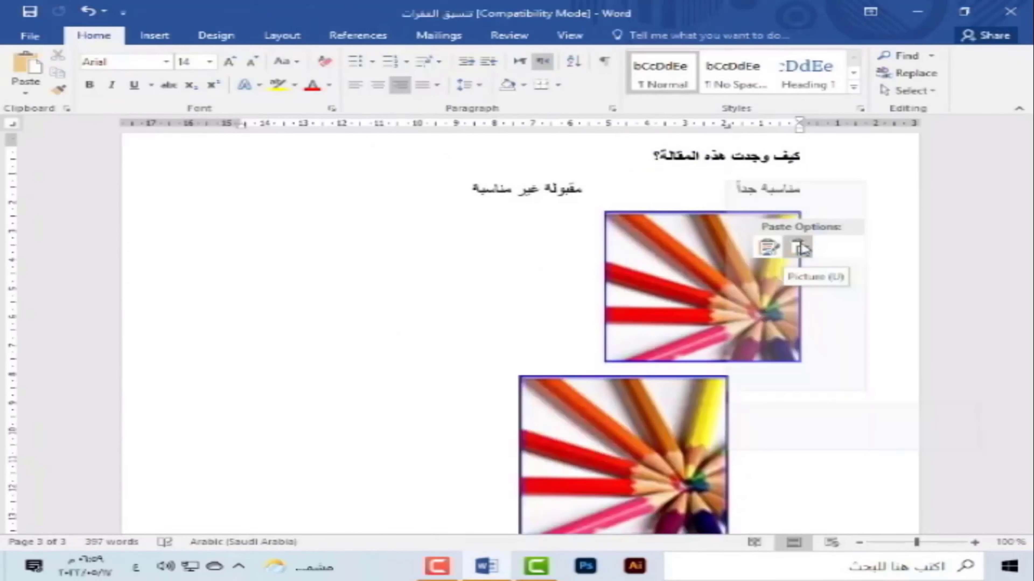
pyautogui.click(799, 247)
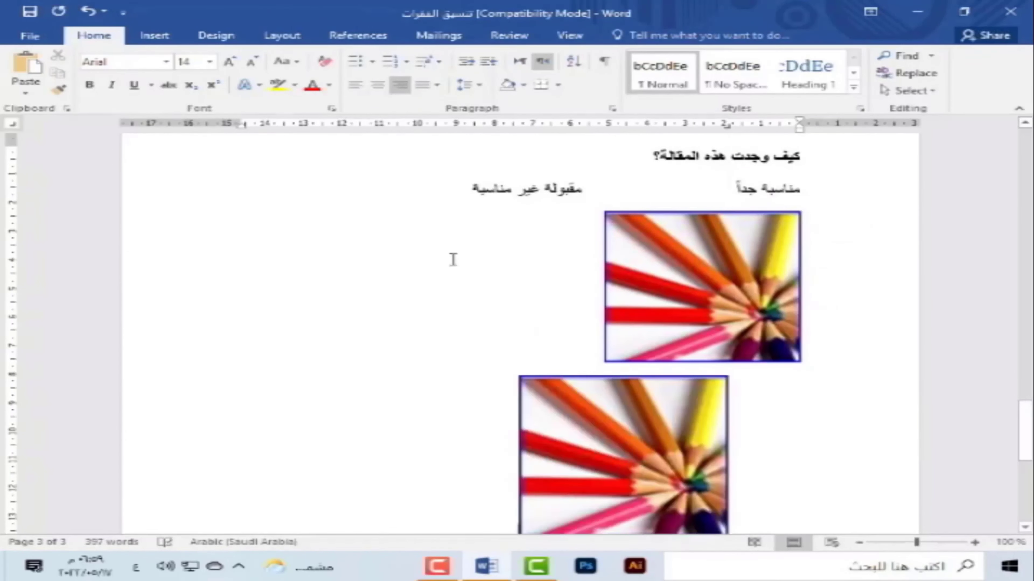
pyautogui.scroll(5, 488, 255)
pyautogui.scroll(5, 549, 255)
pyautogui.scroll(5, 552, 254)
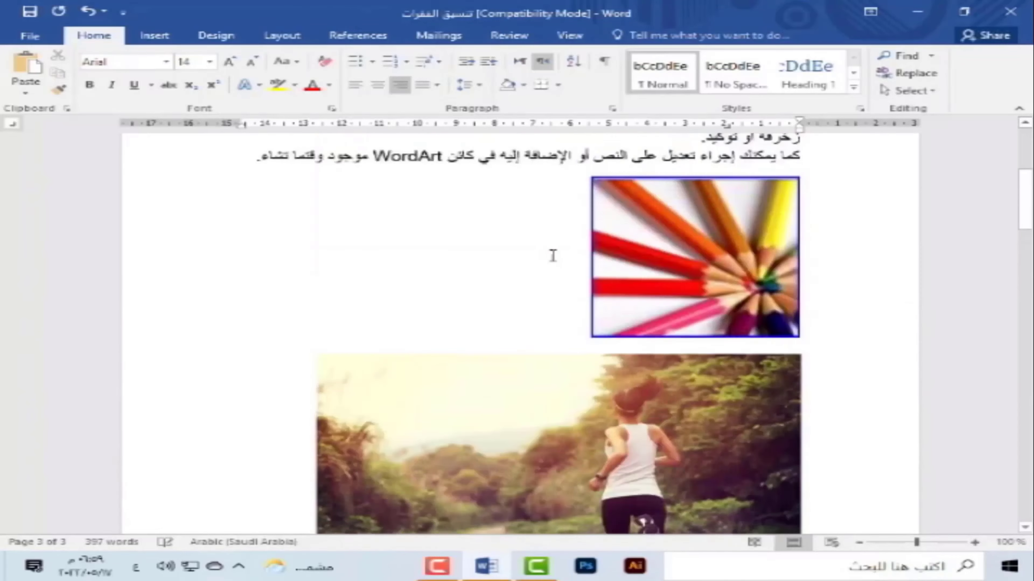
pyautogui.scroll(1, 551, 254)
pyautogui.scroll(-5, 426, 346)
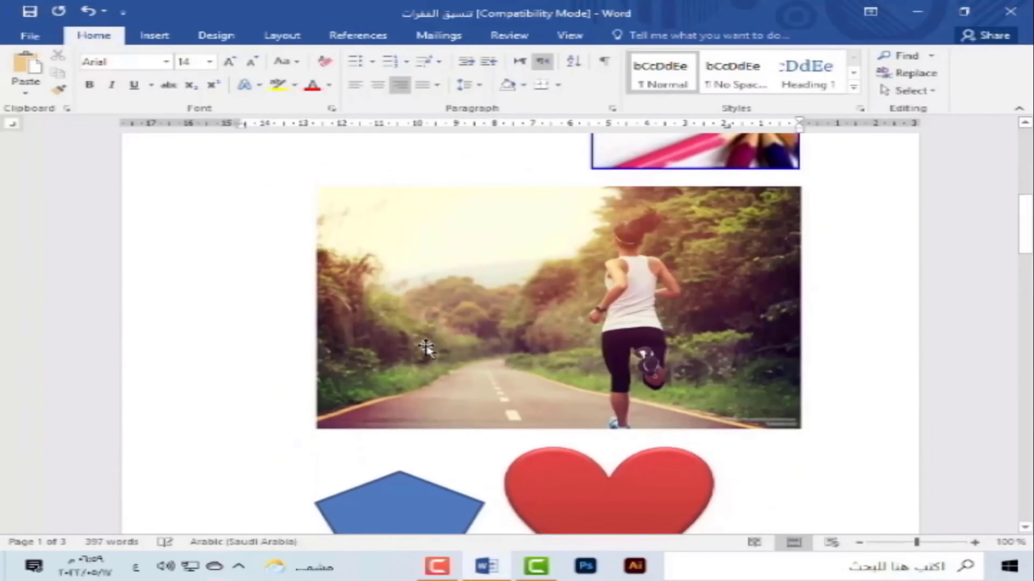
pyautogui.scroll(-5, 426, 348)
pyautogui.scroll(-5, 427, 349)
pyautogui.scroll(7, 426, 347)
pyautogui.scroll(-15, 432, 366)
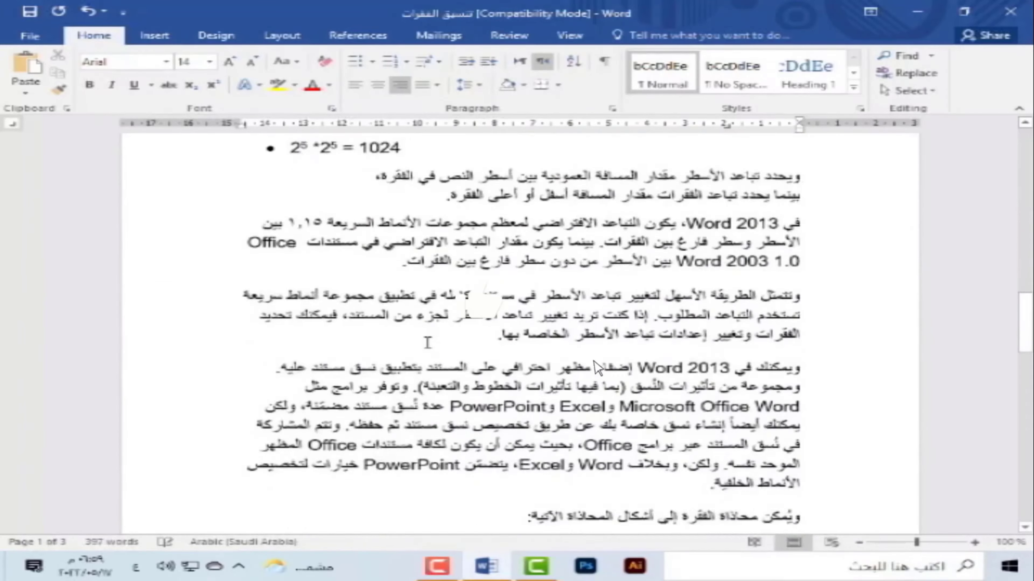
pyautogui.scroll(-4, 468, 326)
pyautogui.scroll(5, 478, 313)
pyautogui.scroll(3, 484, 318)
pyautogui.scroll(8, 493, 325)
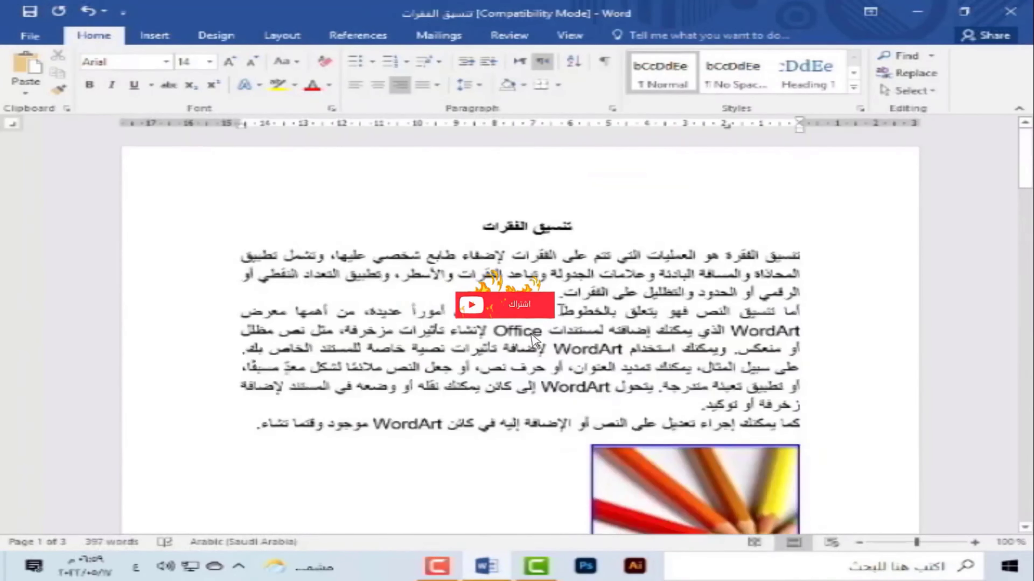
pyautogui.scroll(-4, 660, 336)
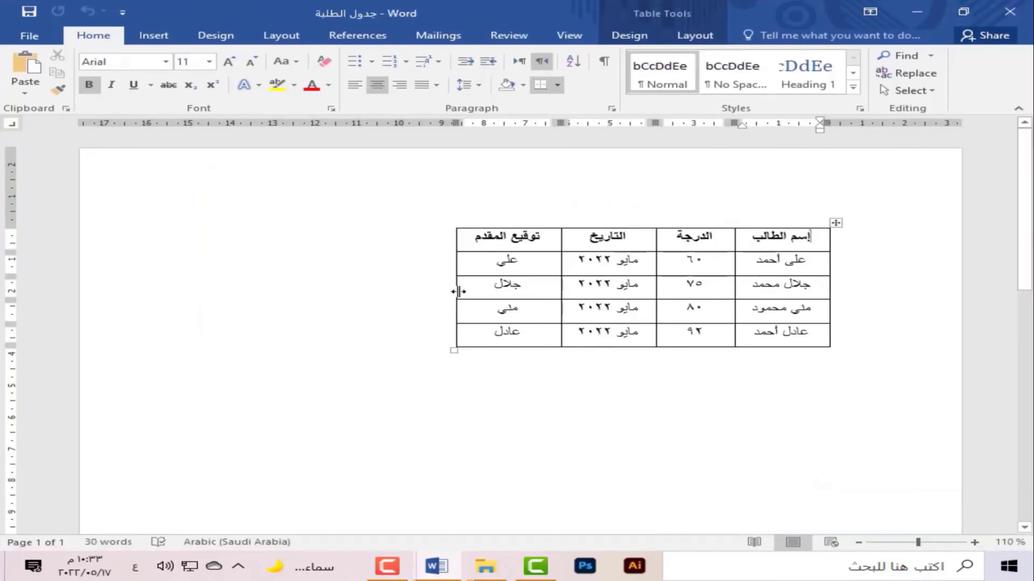
# - Close the student table document window
pyautogui.click(1008, 15)
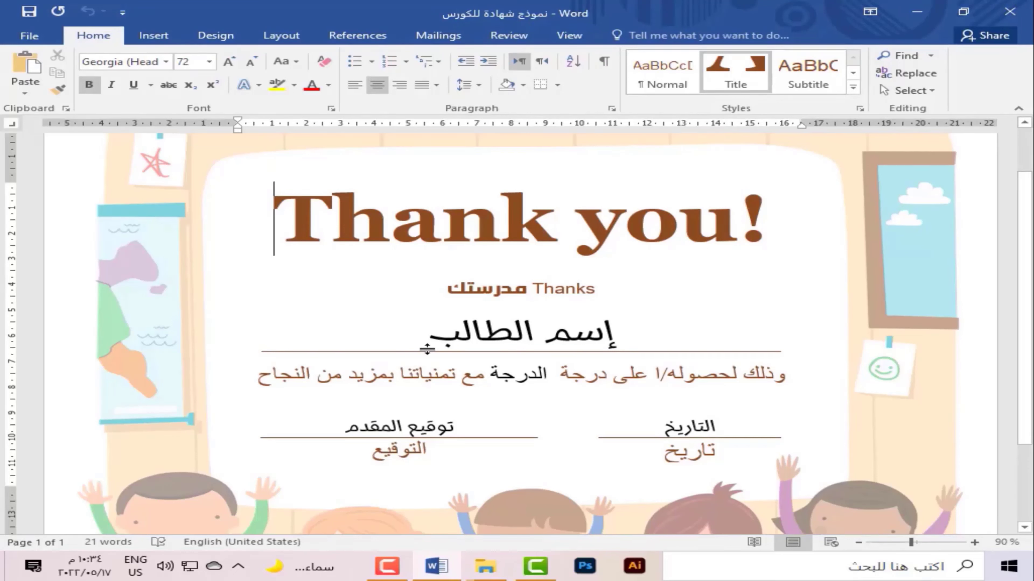
# - Start a Letters mail merge from the Mailings tab
pyautogui.click(438, 35)
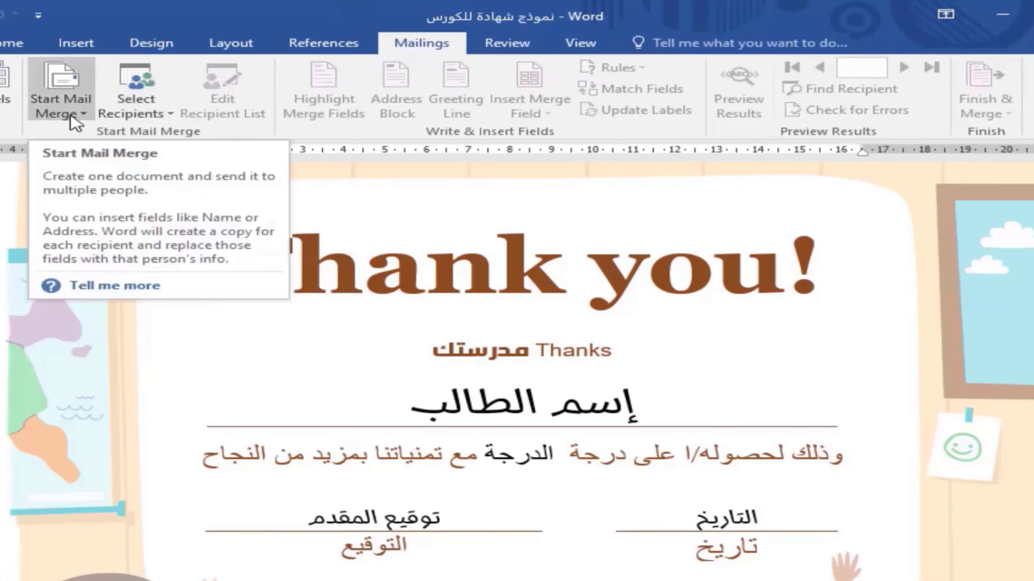
pyautogui.click(73, 122)
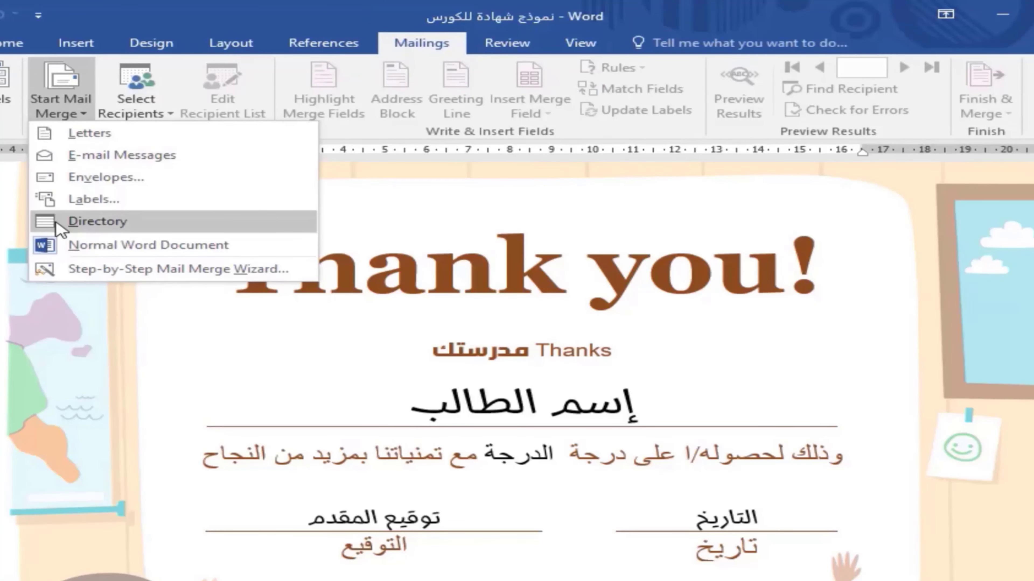
pyautogui.click(63, 136)
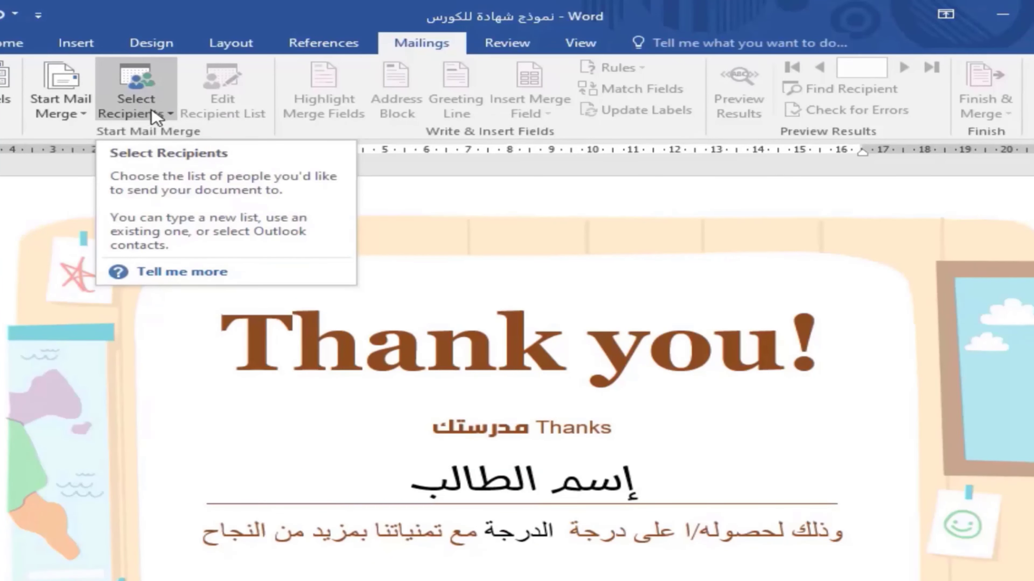
# - Use the existing student table file جدول الطلبة from the Desktop course folder as recipients
pyautogui.click(170, 116)
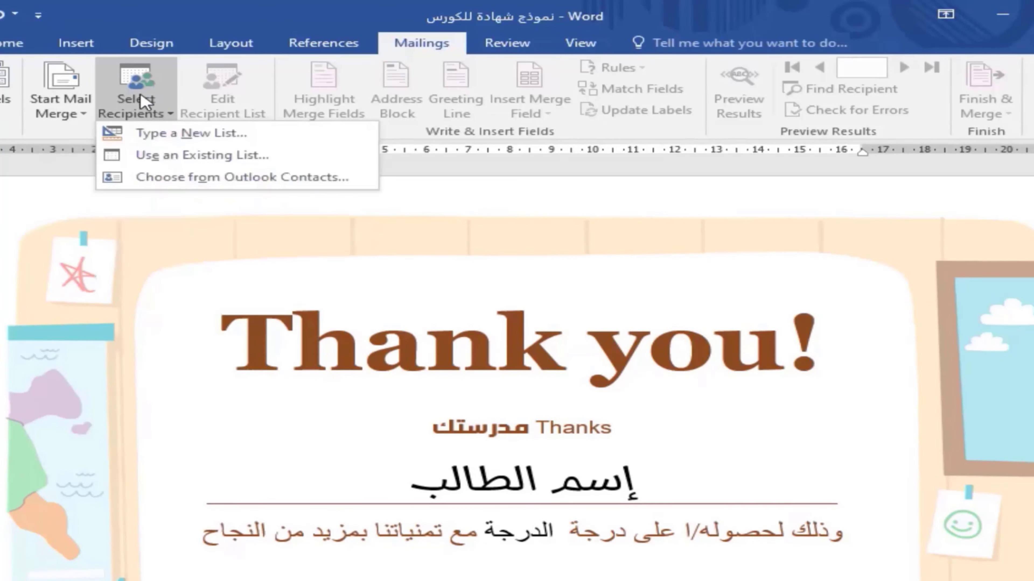
pyautogui.click(163, 157)
pyautogui.click(16, 224)
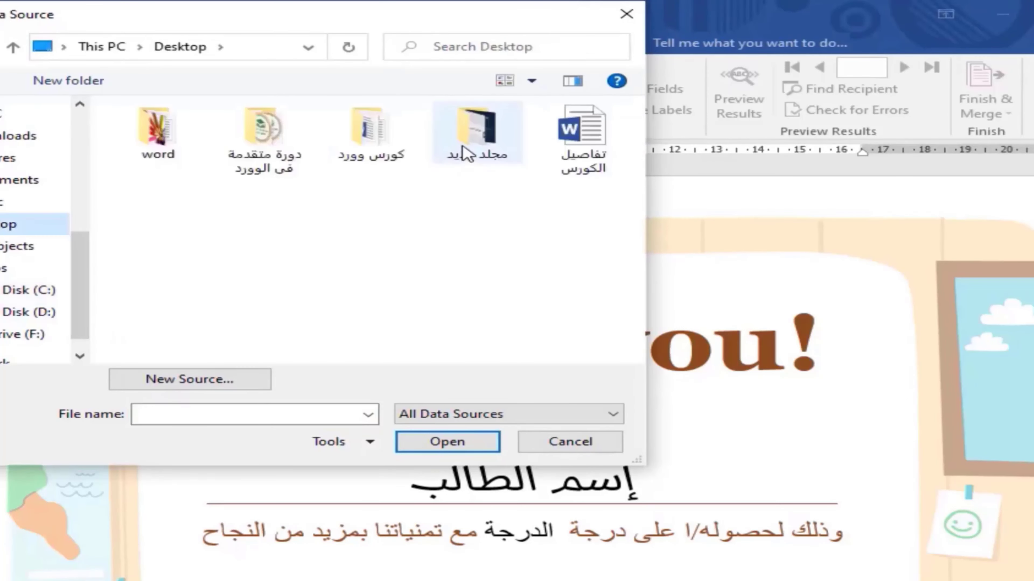
pyautogui.doubleClick(369, 126)
pyautogui.click(179, 173)
pyautogui.click(434, 443)
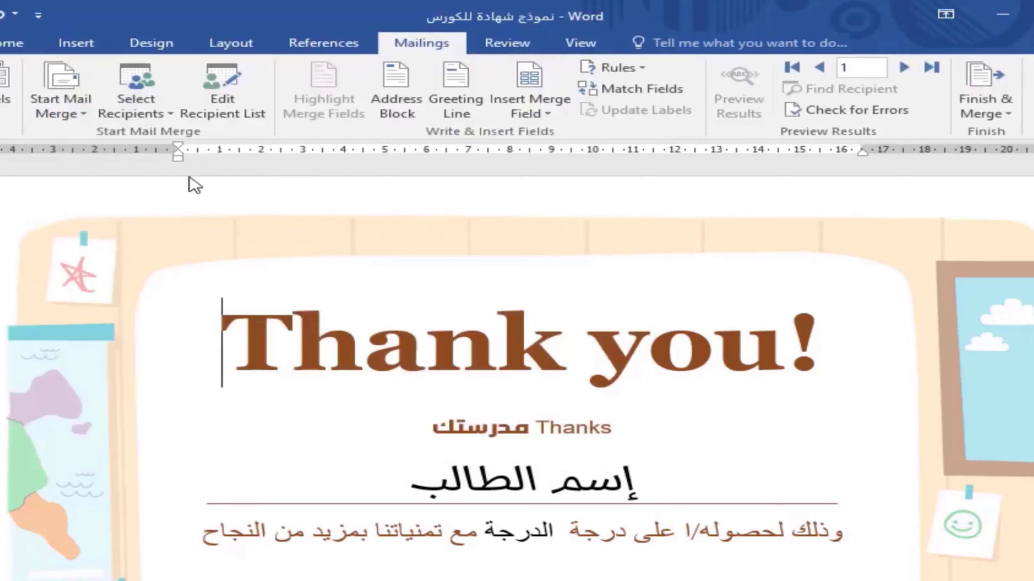
pyautogui.click(221, 122)
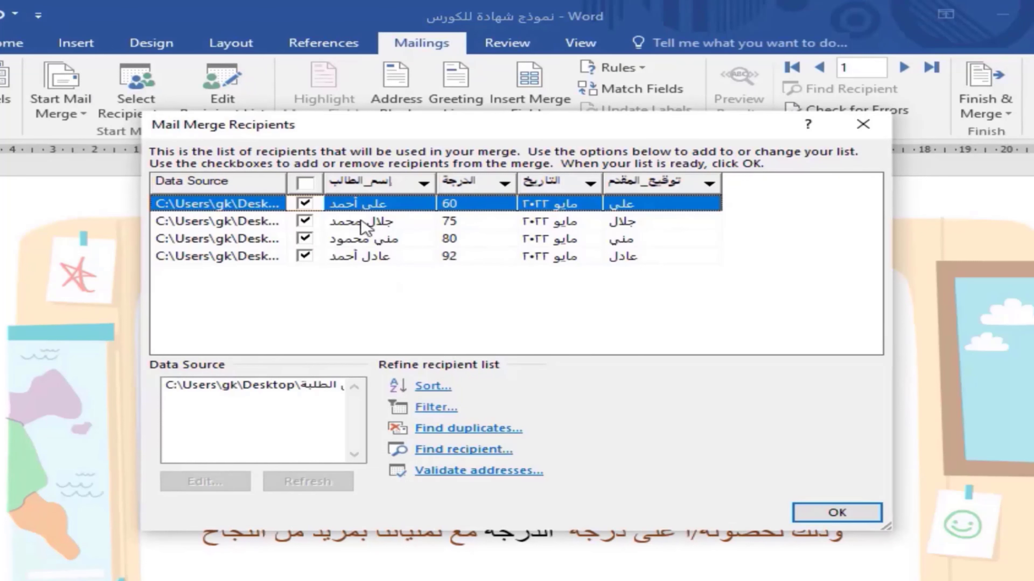
pyautogui.click(814, 515)
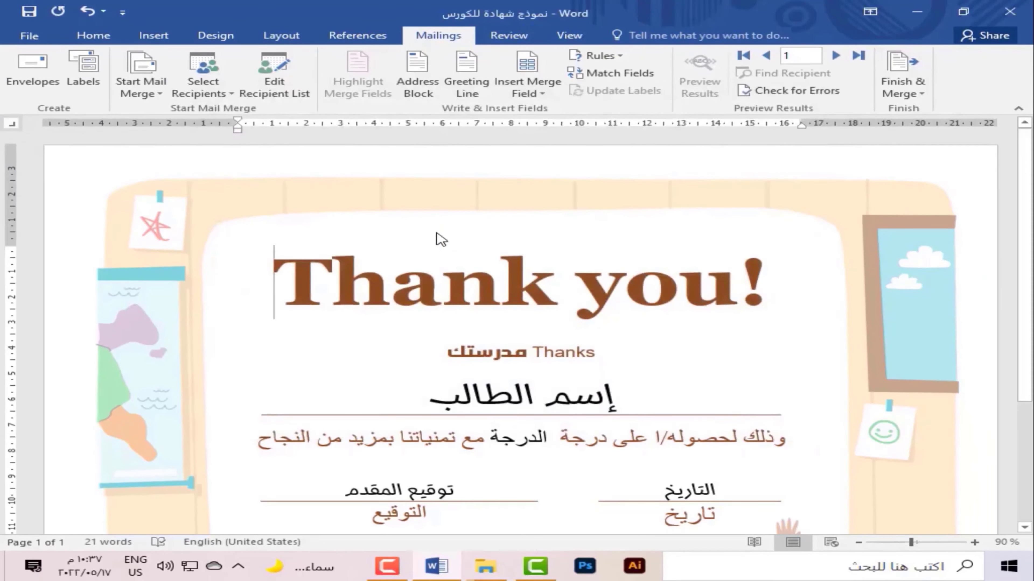
pyautogui.scroll(-1, 440, 239)
pyautogui.scroll(-1, 441, 239)
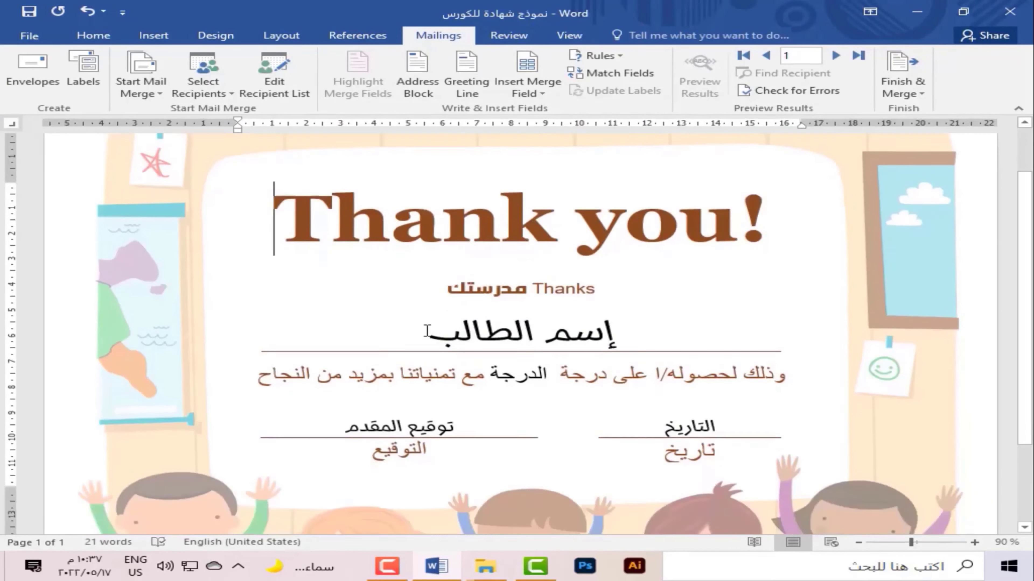
pyautogui.moveTo(429, 329); pyautogui.dragTo(616, 330)
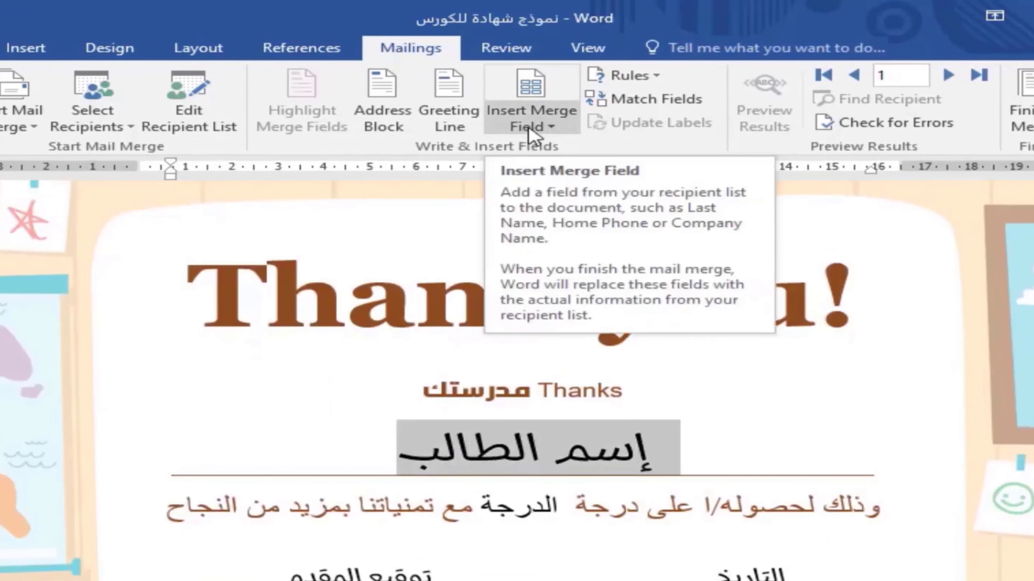
# - Insert the إسم_الطالب and الدرجة merge fields in place of the name and grade placeholders
pyautogui.click(528, 128)
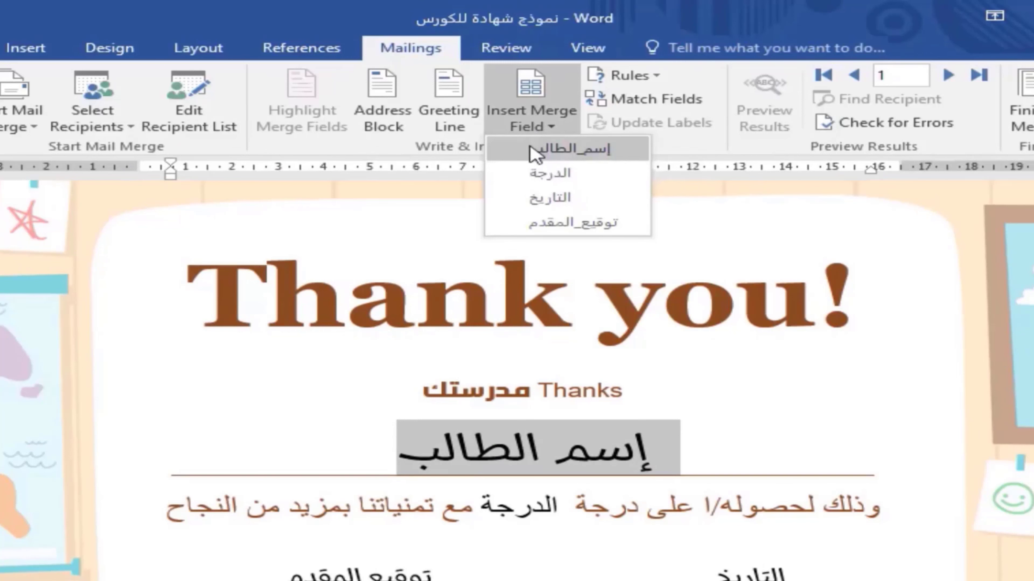
pyautogui.click(570, 150)
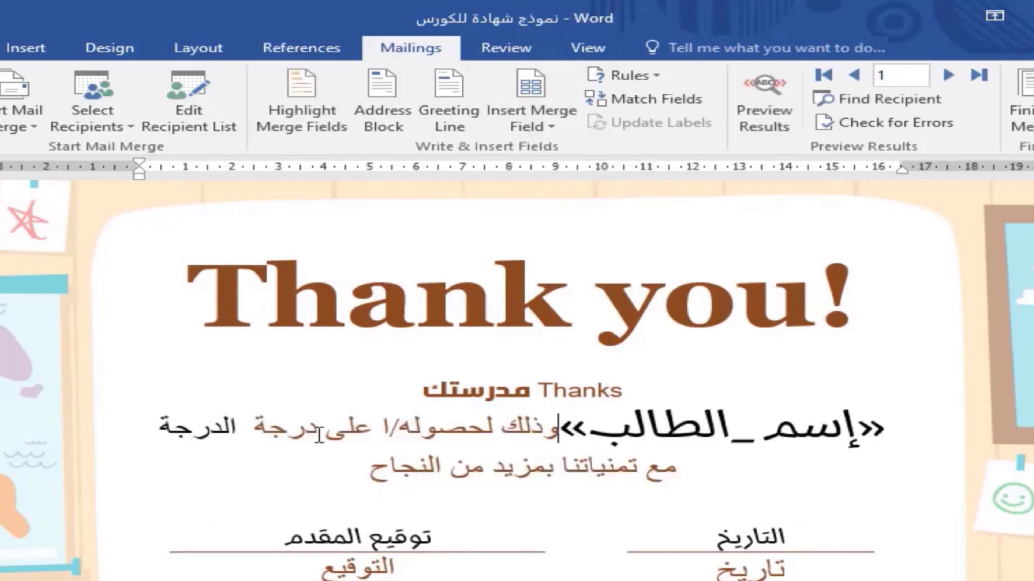
pyautogui.doubleClick(197, 435)
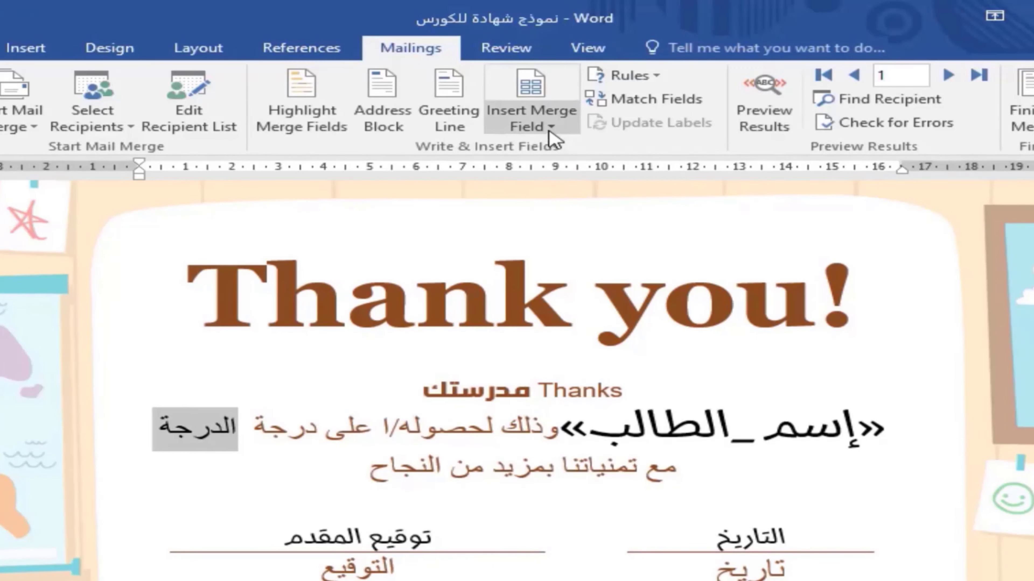
pyautogui.click(528, 128)
pyautogui.click(564, 173)
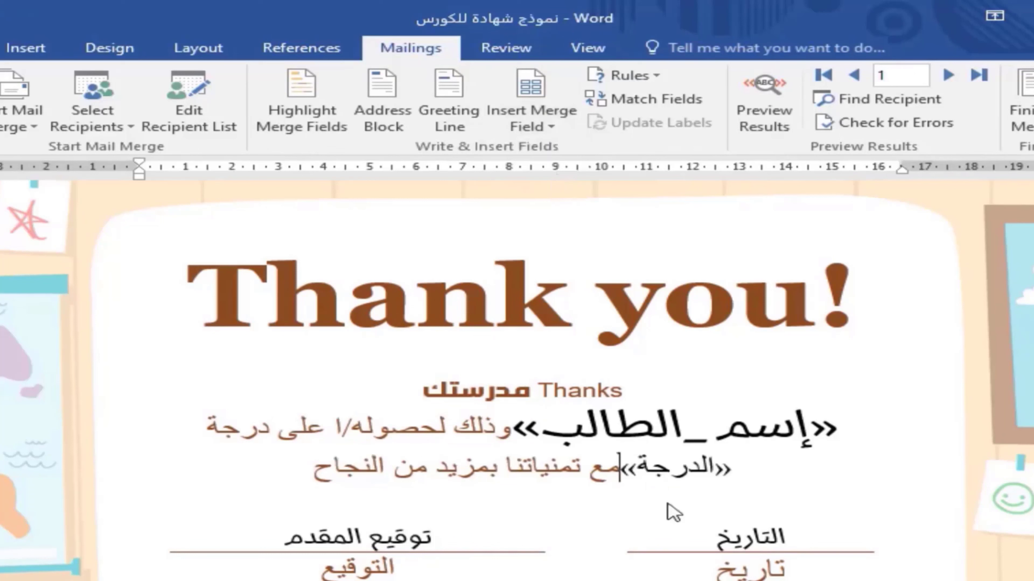
# - Replace the date and presenter-signature placeholders with the التاريخ and توقيع_المقدم merge fields
pyautogui.doubleClick(753, 538)
pyautogui.click(570, 131)
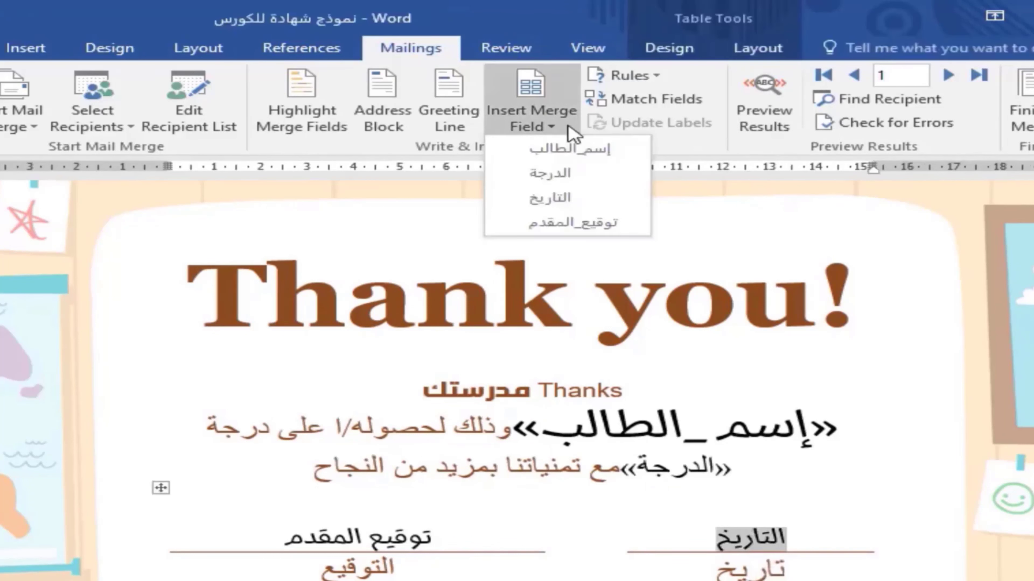
pyautogui.click(563, 200)
pyautogui.tripleClick(390, 538)
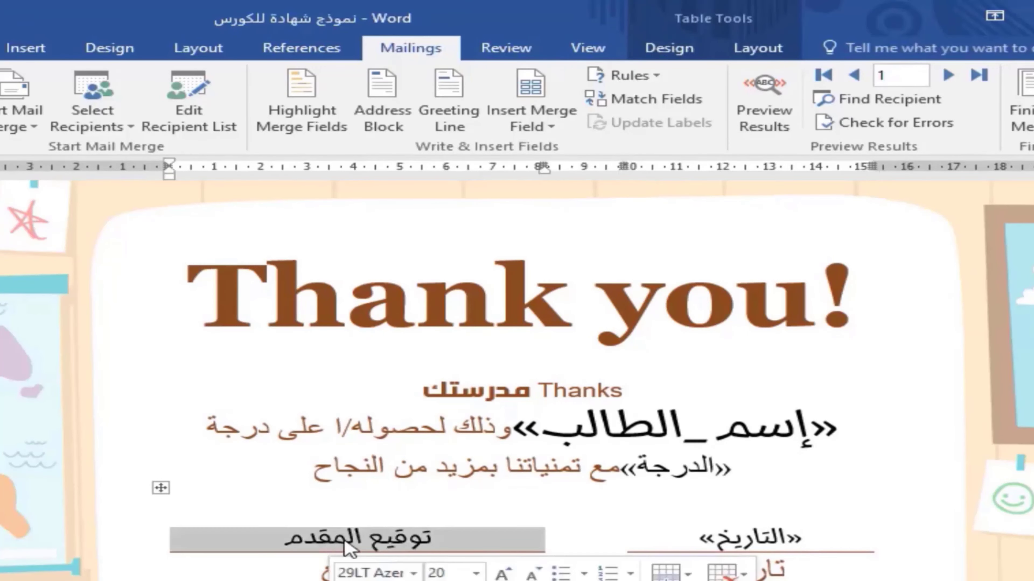
pyautogui.moveTo(284, 537); pyautogui.dragTo(433, 537)
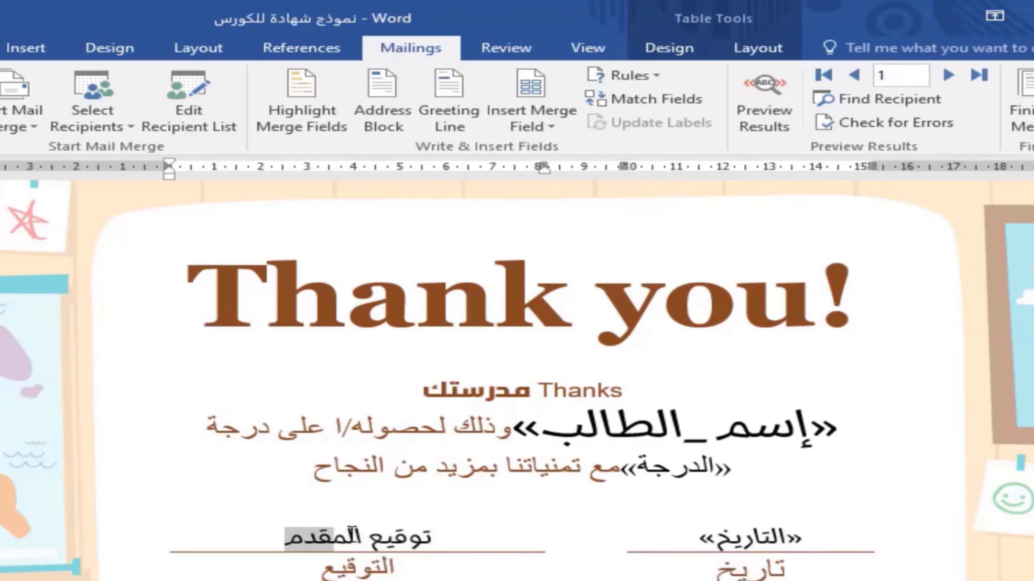
pyautogui.click(531, 120)
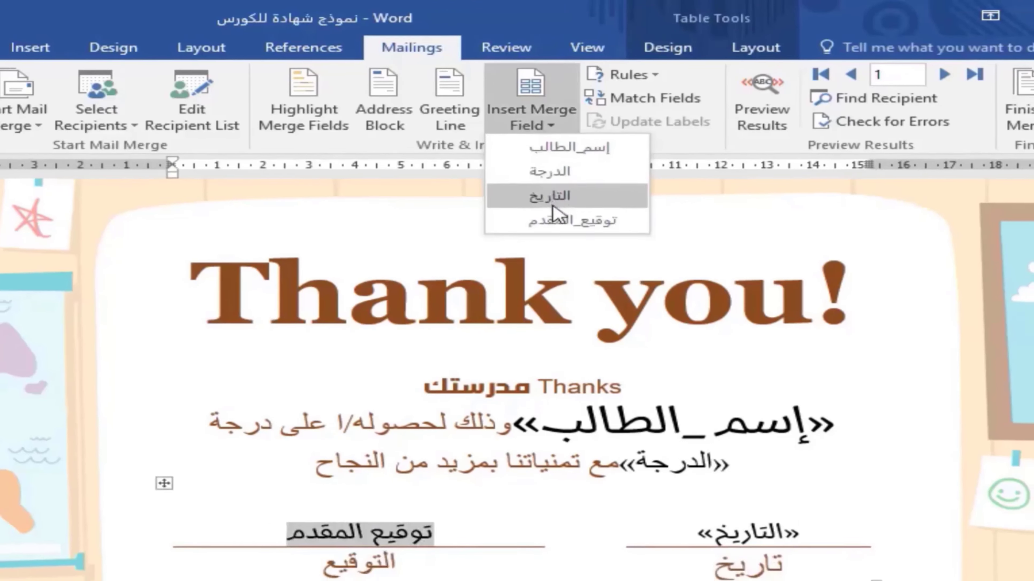
pyautogui.click(536, 221)
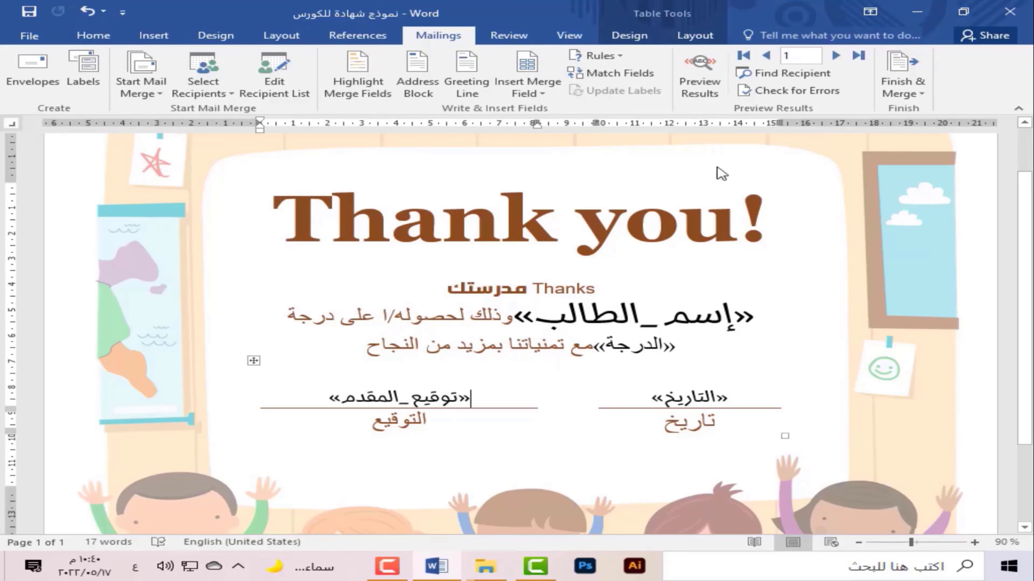
# - Preview the merged certificate and step through records 1 to 4, ending on grade 92
pyautogui.click(703, 91)
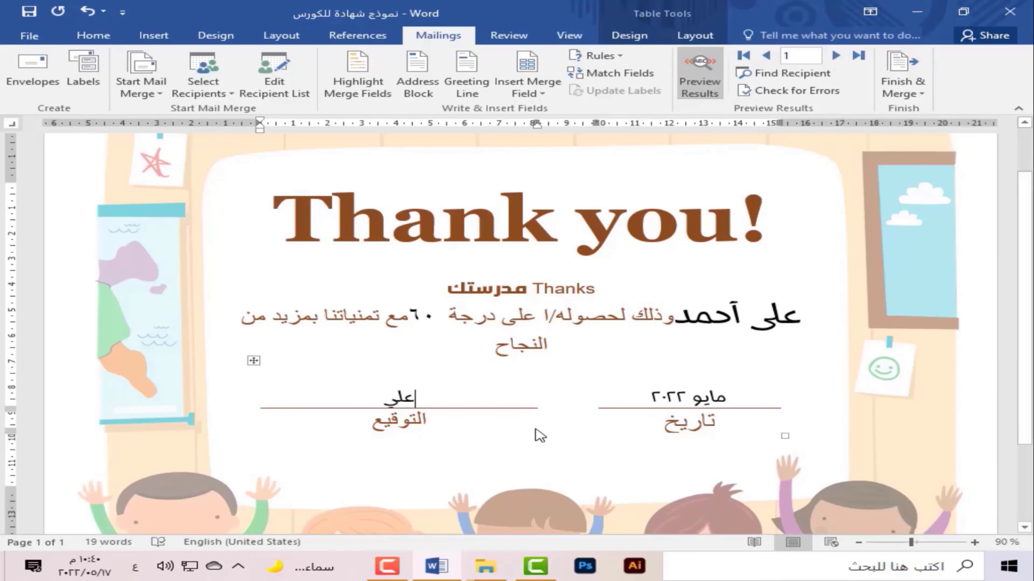
pyautogui.click(838, 55)
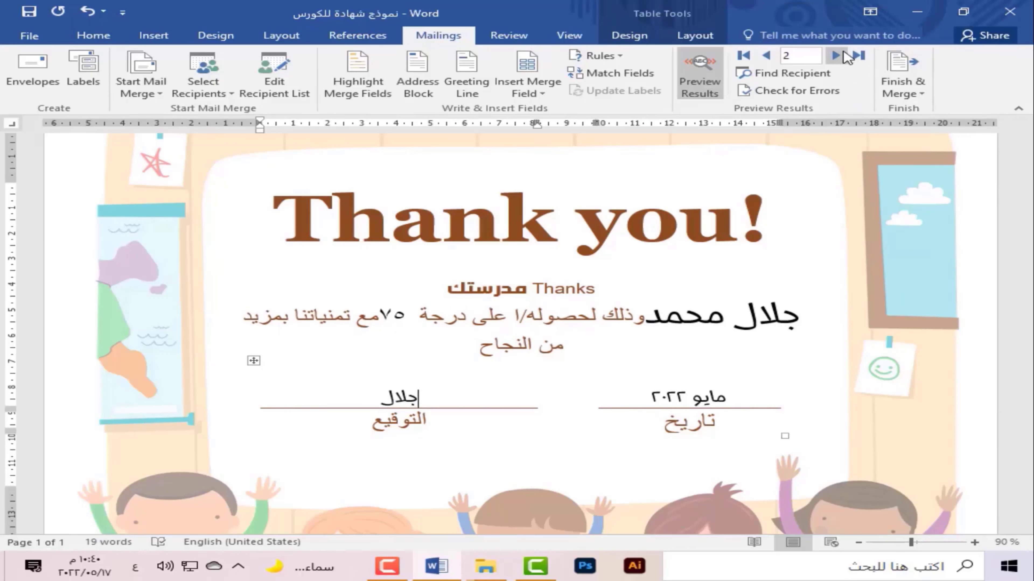
pyautogui.click(837, 55)
pyautogui.click(842, 56)
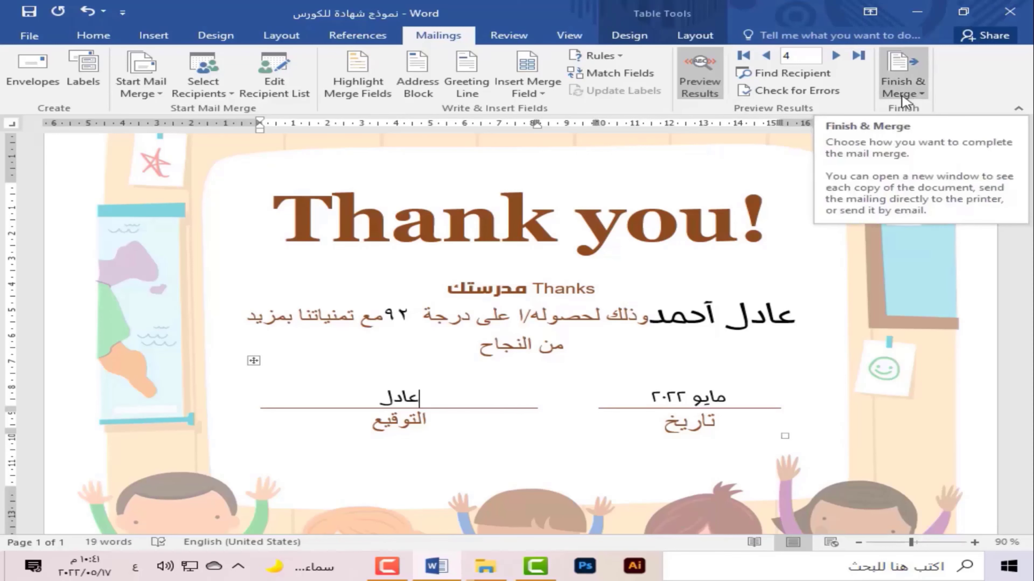
# - Merge all four student records into a new Letters1 document and review the four certificates
pyautogui.click(911, 97)
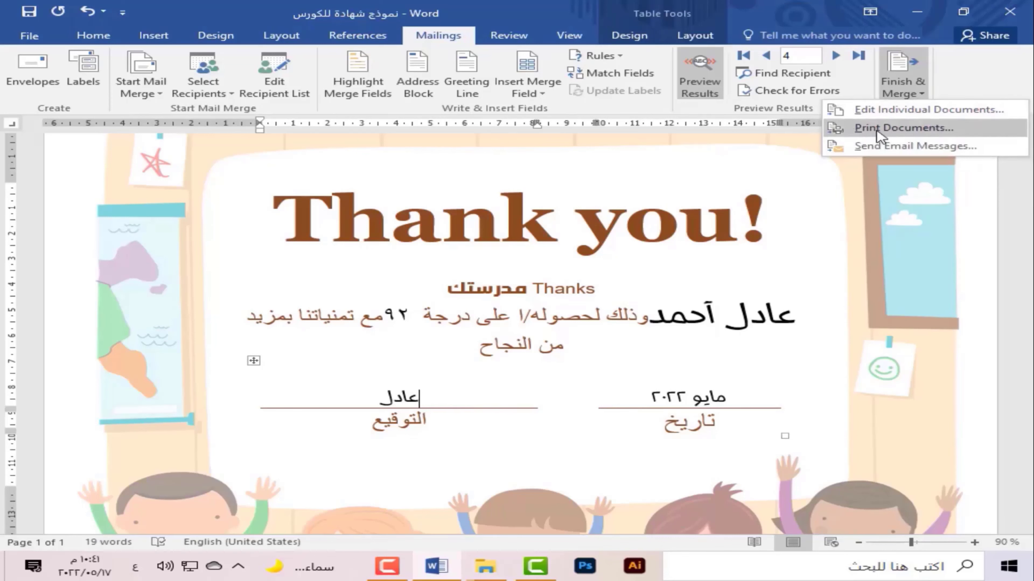
pyautogui.click(869, 118)
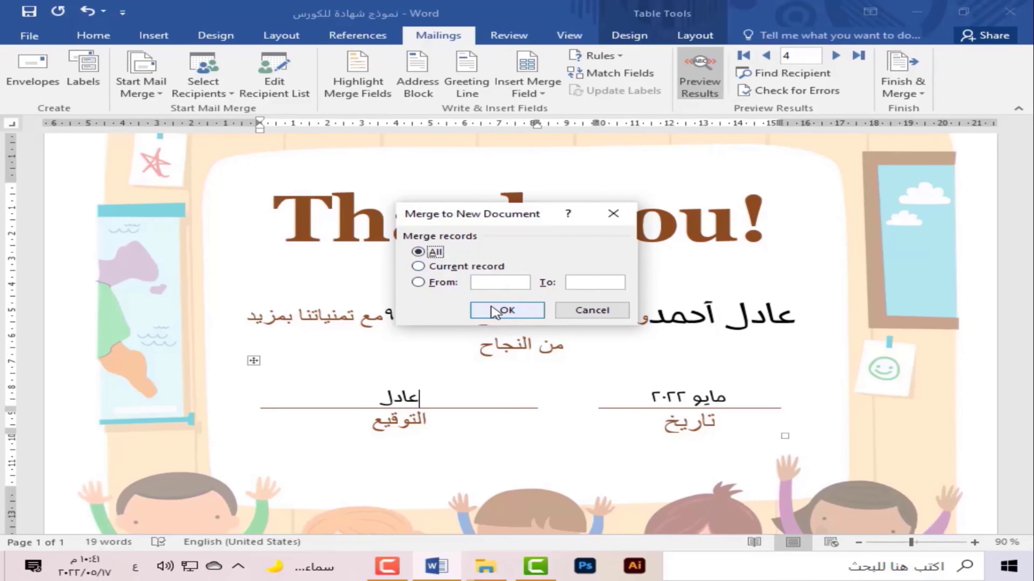
pyautogui.click(494, 311)
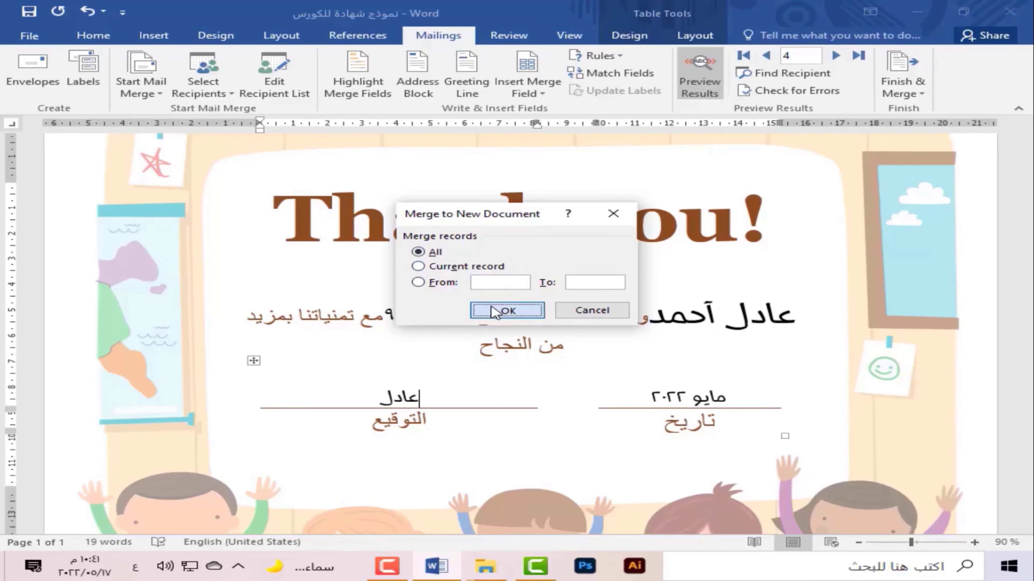
pyautogui.scroll(-9, 265, 272)
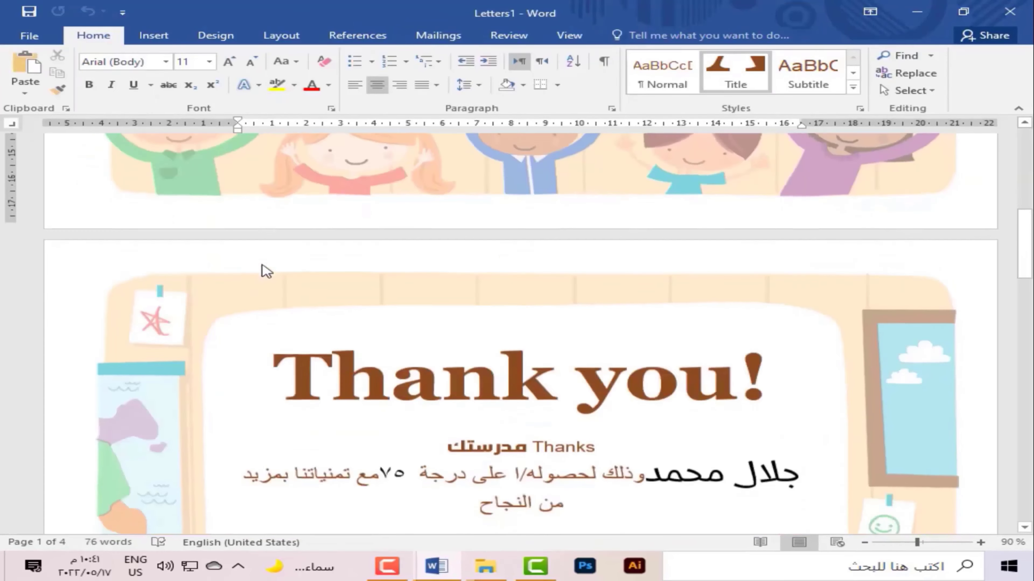
pyautogui.scroll(-4, 266, 272)
pyautogui.scroll(-9, 265, 268)
pyautogui.scroll(-5, 266, 265)
pyautogui.scroll(-12, 266, 265)
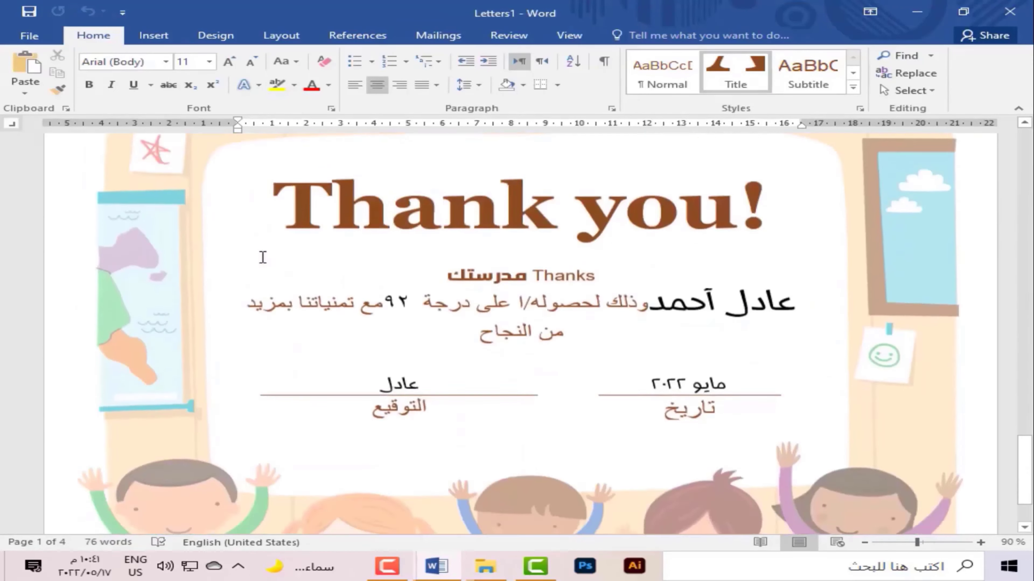
pyautogui.scroll(-2, 266, 263)
pyautogui.scroll(10, 266, 260)
pyautogui.scroll(11, 266, 259)
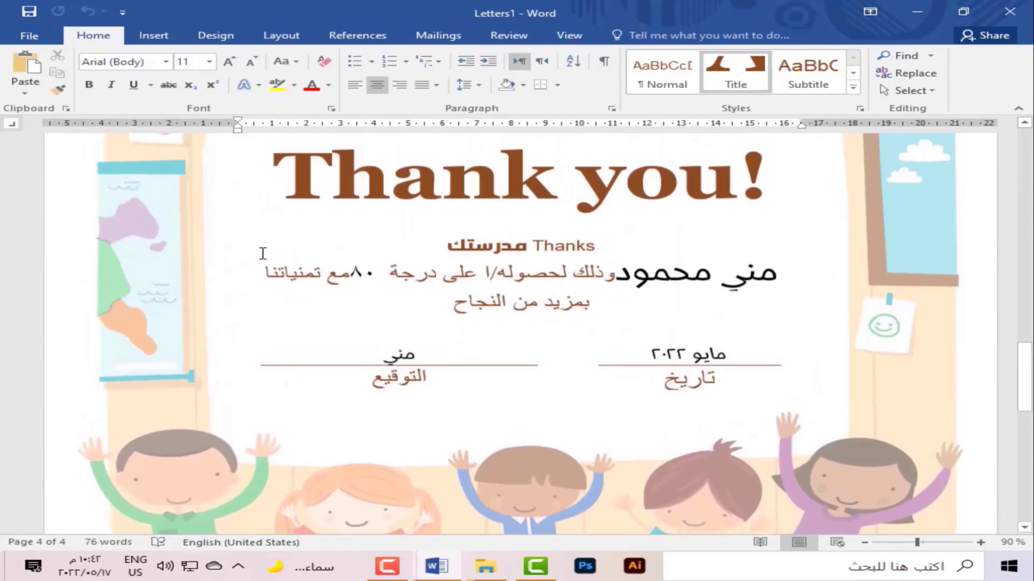
pyautogui.scroll(8, 265, 257)
pyautogui.scroll(11, 263, 254)
pyautogui.scroll(10, 263, 253)
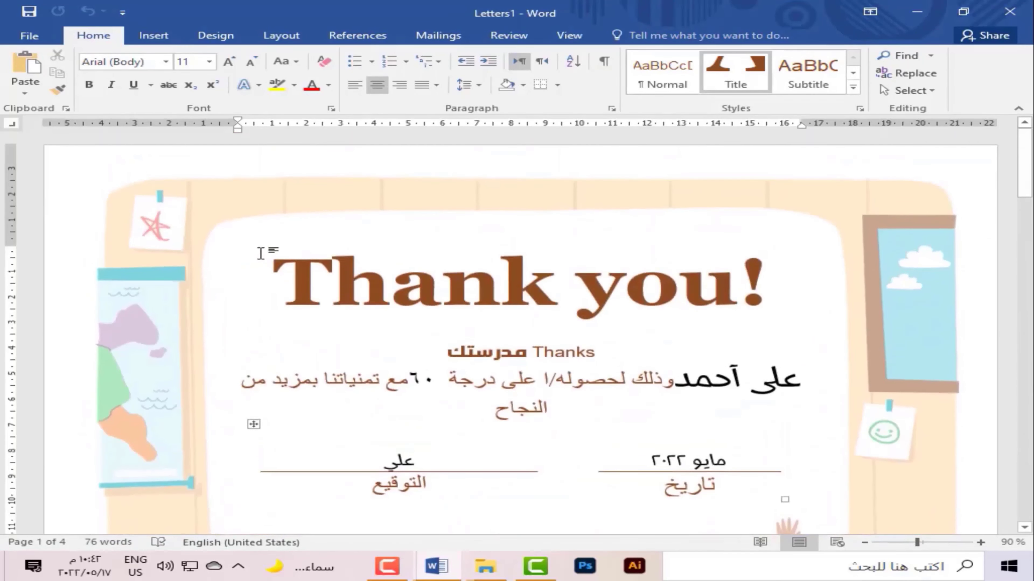
# - In Save As, name Letters1 'دمج المراسلات' and choose Local Disk (C:) as the location
pyautogui.hotkey('ctrl', 's')
pyautogui.click(209, 240)
pyautogui.write('1')
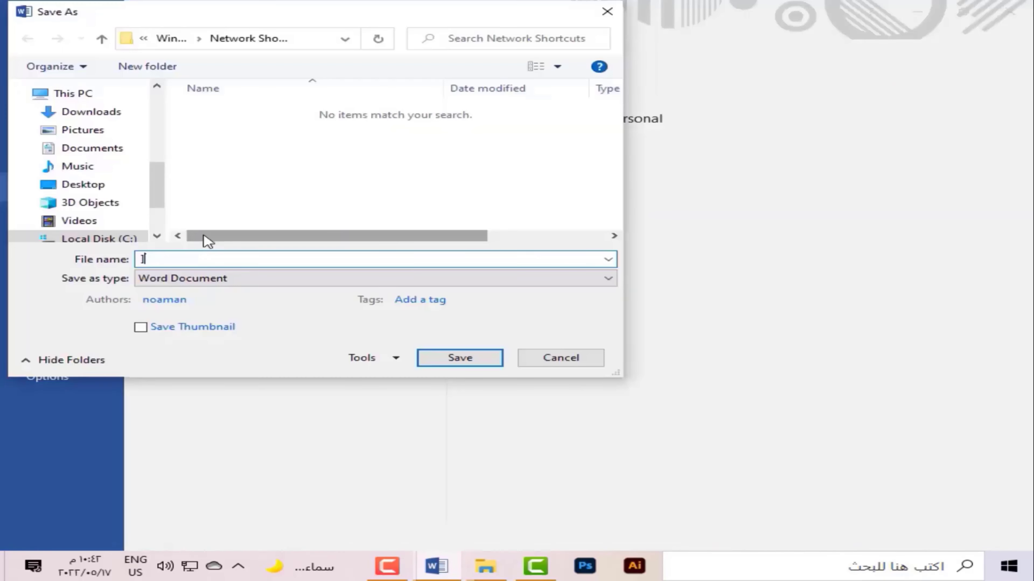
pyautogui.press('BackSpace')
pyautogui.hotkey('alt', 'shift')
pyautogui.write('مج المر')
pyautogui.write('اسلات')
pyautogui.moveTo(158, 208); pyautogui.dragTo(158, 200)
pyautogui.scroll(-2, 159, 200)
pyautogui.click(99, 160)
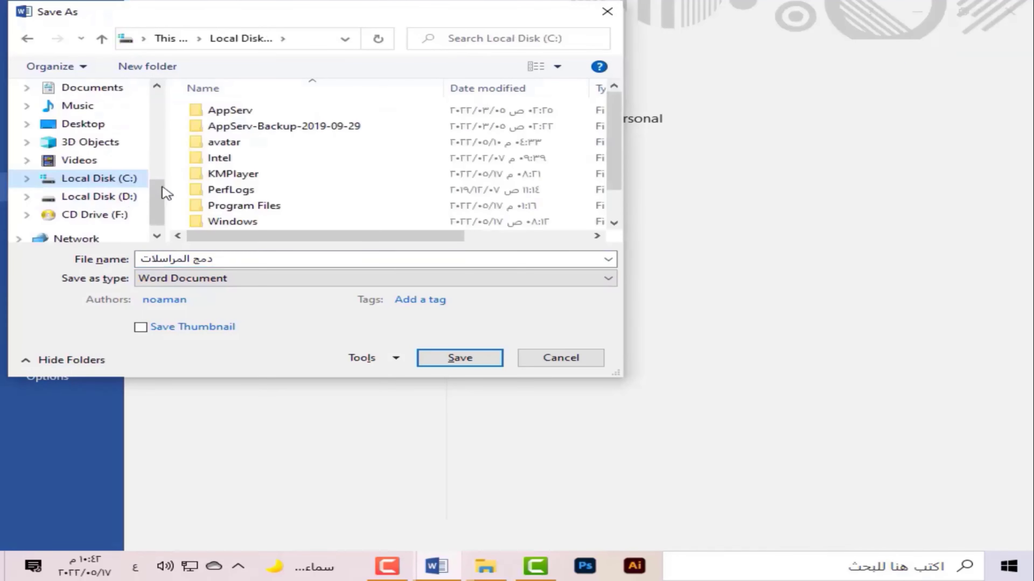